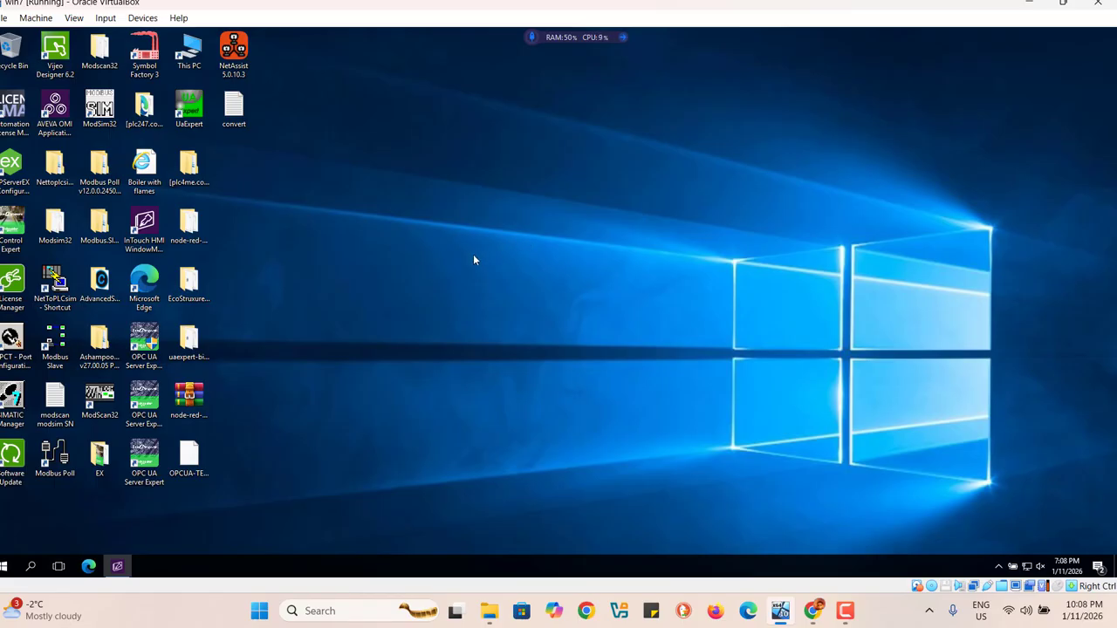
# Step: Switch to AVEVA InTouch HMI and create a native window with the default settings
pyautogui.click(117, 567)
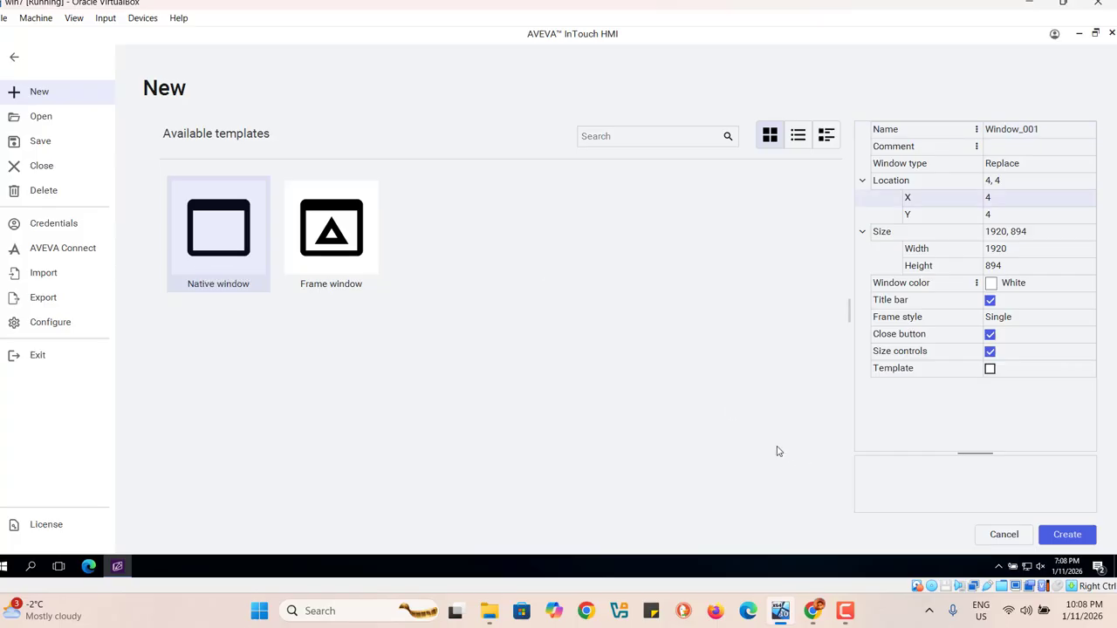
pyautogui.click(1067, 535)
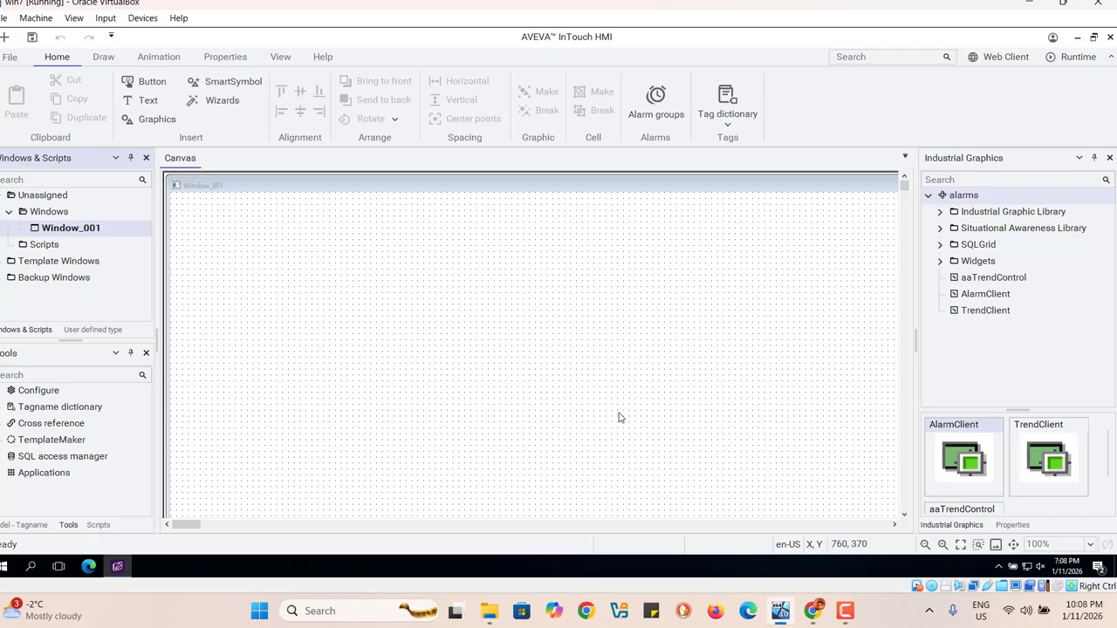
pyautogui.rightClick(955, 346)
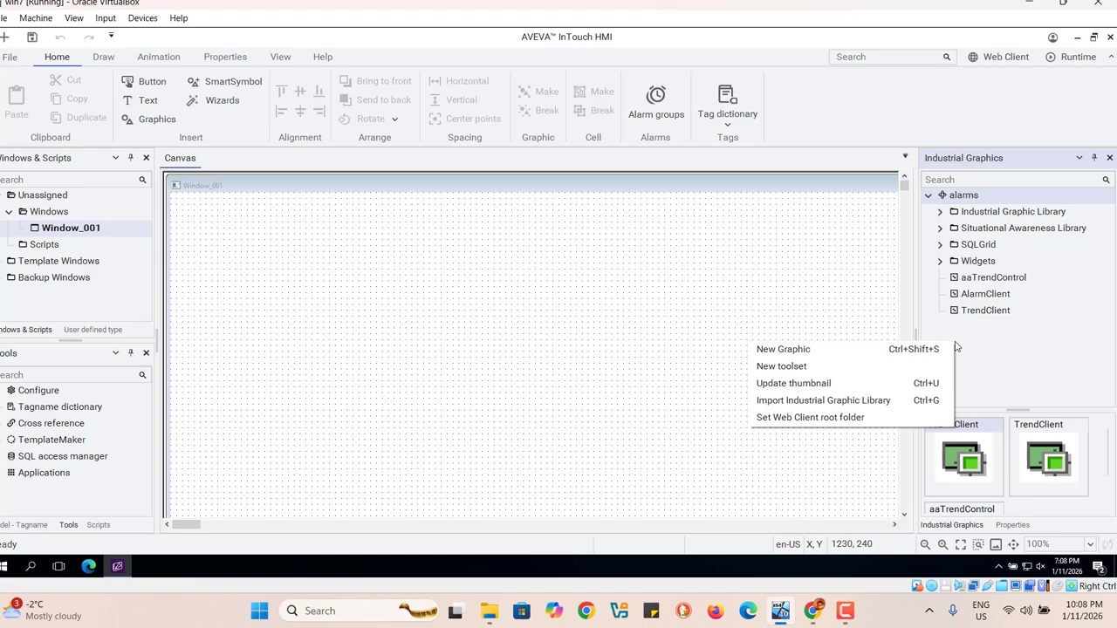
pyautogui.click(515, 306)
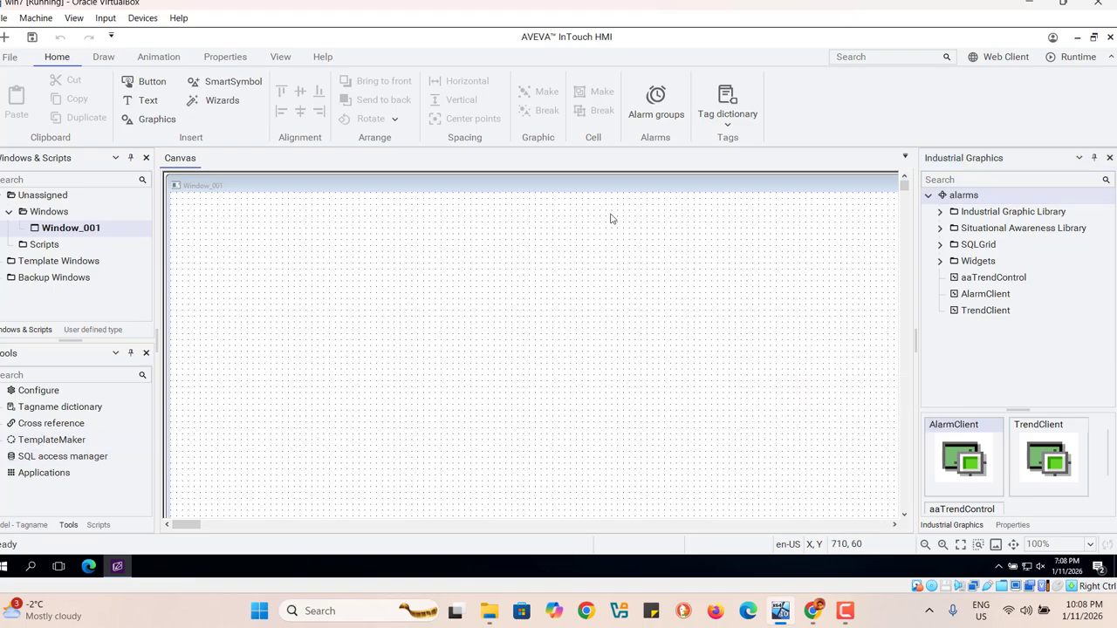
# Step: Start a new Memory Integer tag named tank_level in the tag dictionary
pyautogui.click(728, 126)
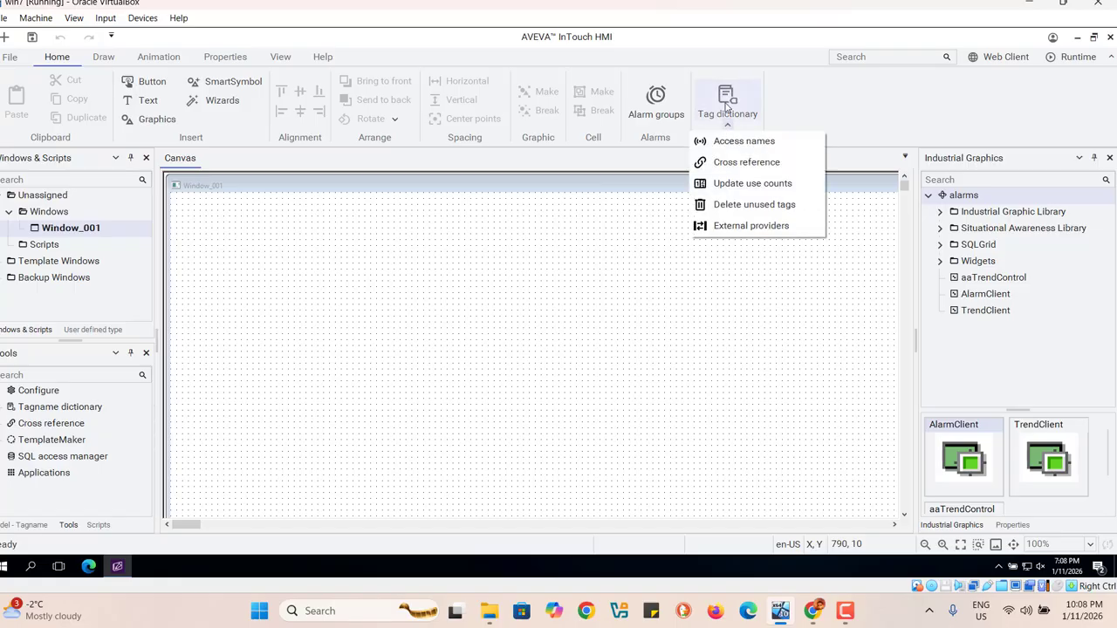
pyautogui.click(726, 103)
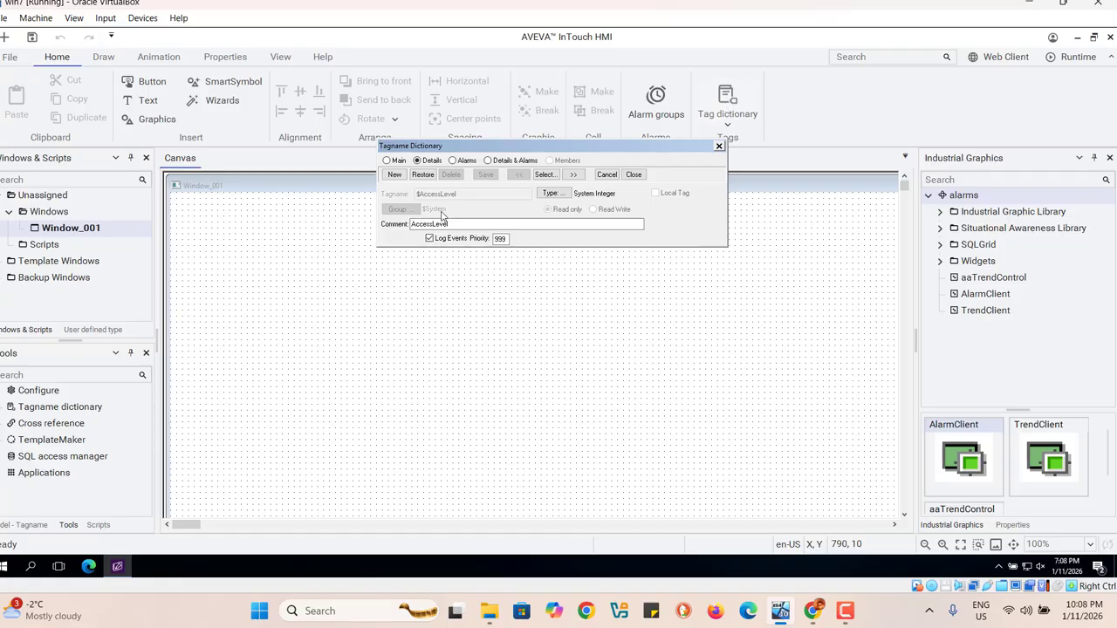
pyautogui.click(393, 176)
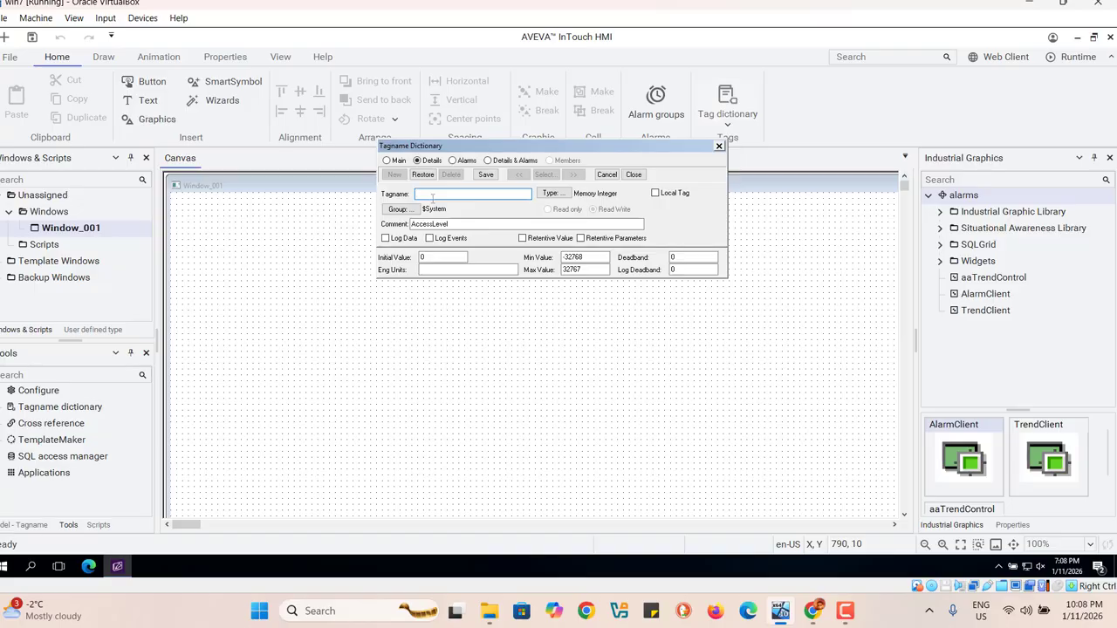
pyautogui.write('tank_level')
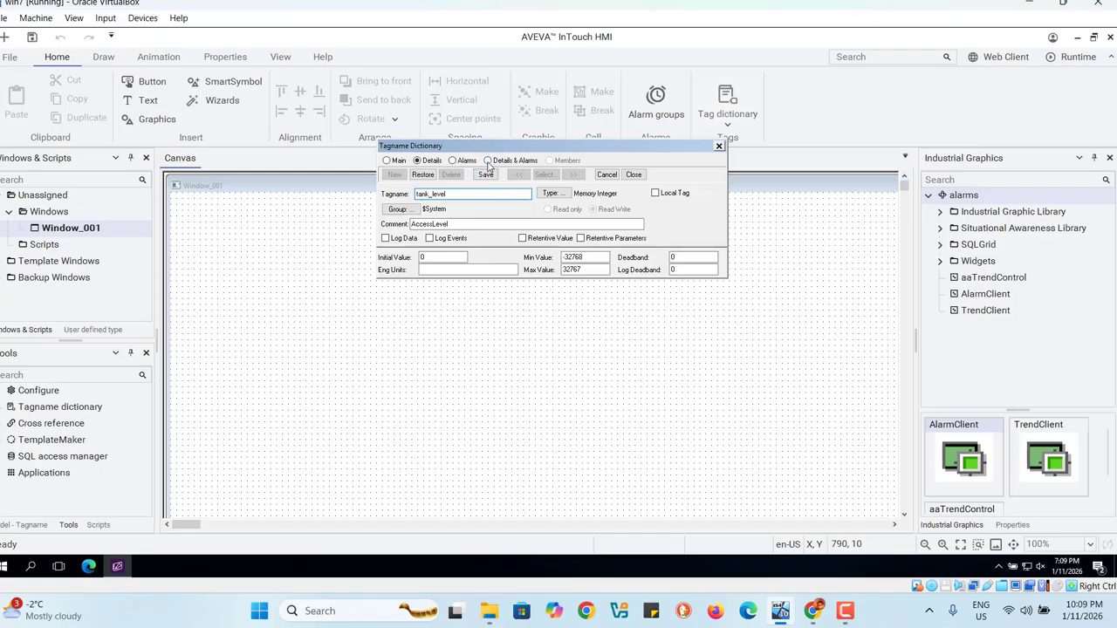
# Step: Show both details and alarms for the tank_level tag and enable its LoLo alarm with a value of 20
pyautogui.click(488, 161)
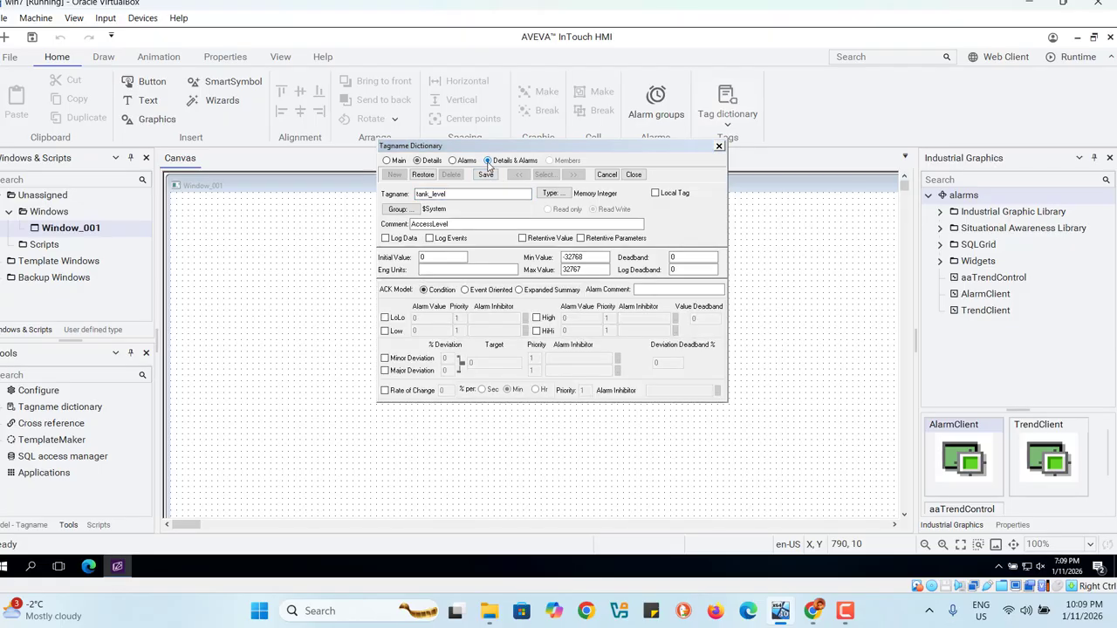
pyautogui.click(385, 320)
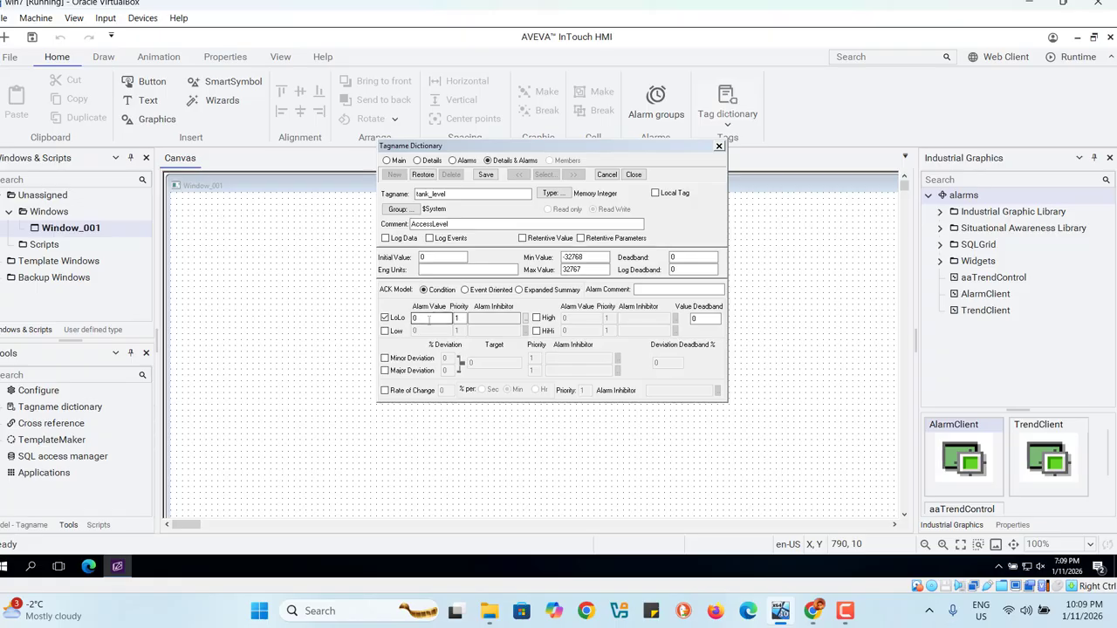
pyautogui.doubleClick(429, 319)
pyautogui.press('BackSpace')
pyautogui.write('20')
# Step: Enable the tank_level tag's High alarm with a value of 250 and save the tag
pyautogui.click(536, 319)
pyautogui.click(590, 319)
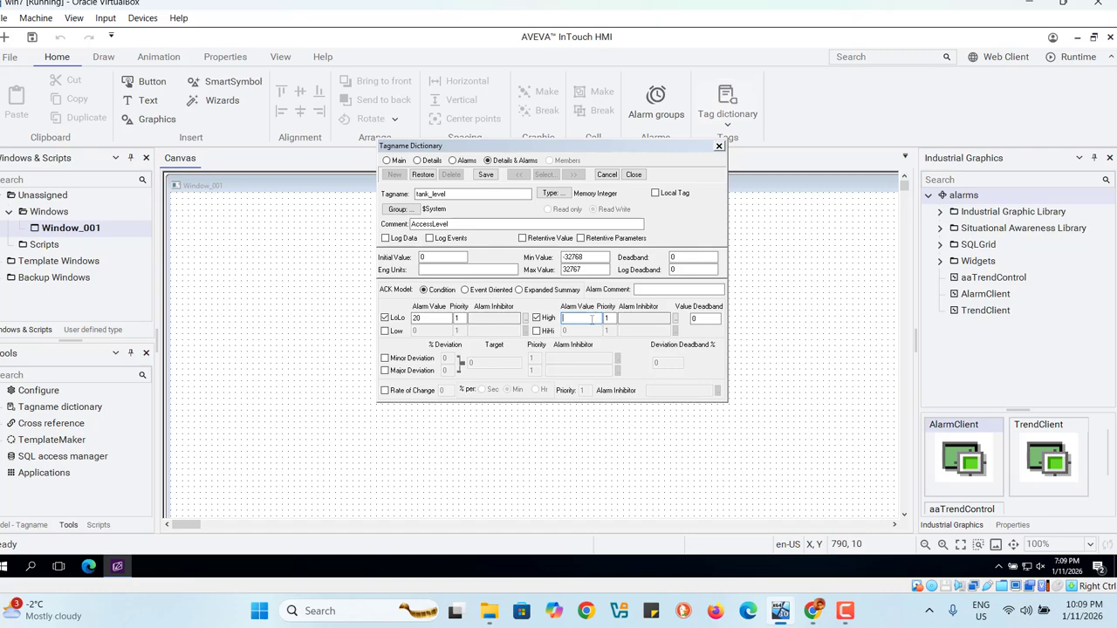
pyautogui.write('250')
pyautogui.click(486, 175)
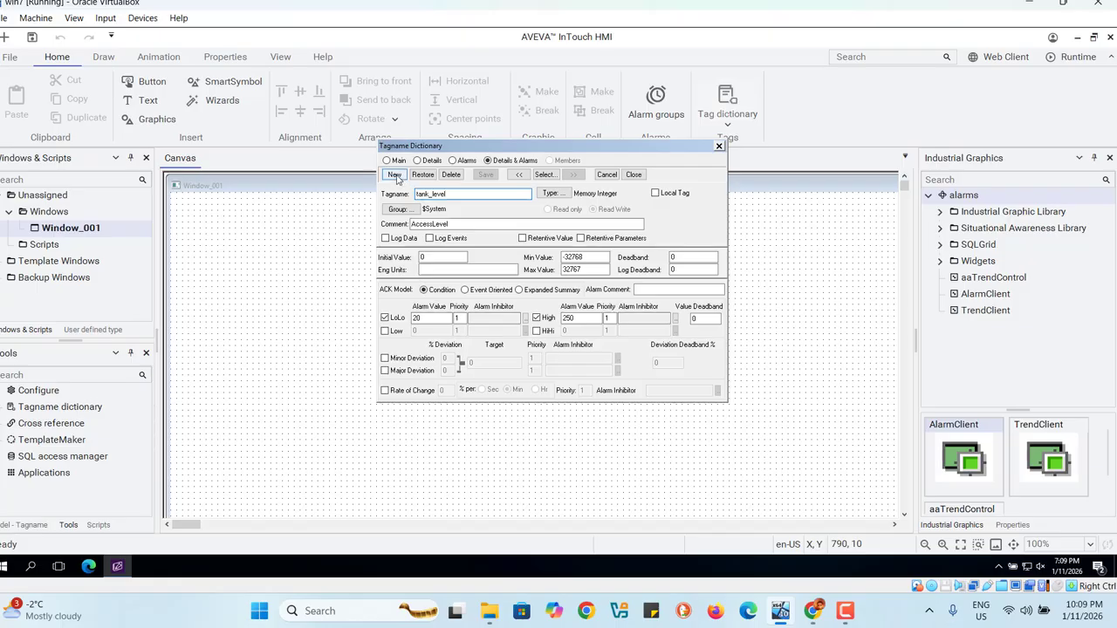
# Step: Start another new tag and name it tank_Temp
pyautogui.doubleClick(449, 194)
pyautogui.click(453, 198)
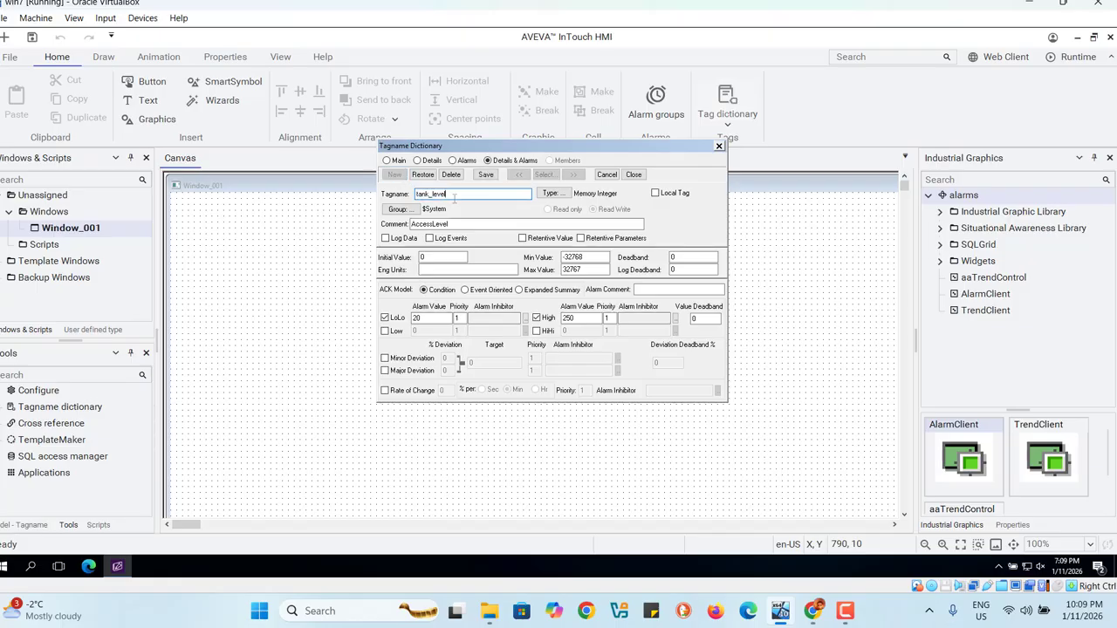
pyautogui.press('BackSpace')
pyautogui.write('Temp')
# Step: Try to set the tank_Temp tag's LoLo alarm value to 10.5 and its High alarm value to 95.5
pyautogui.click(432, 318)
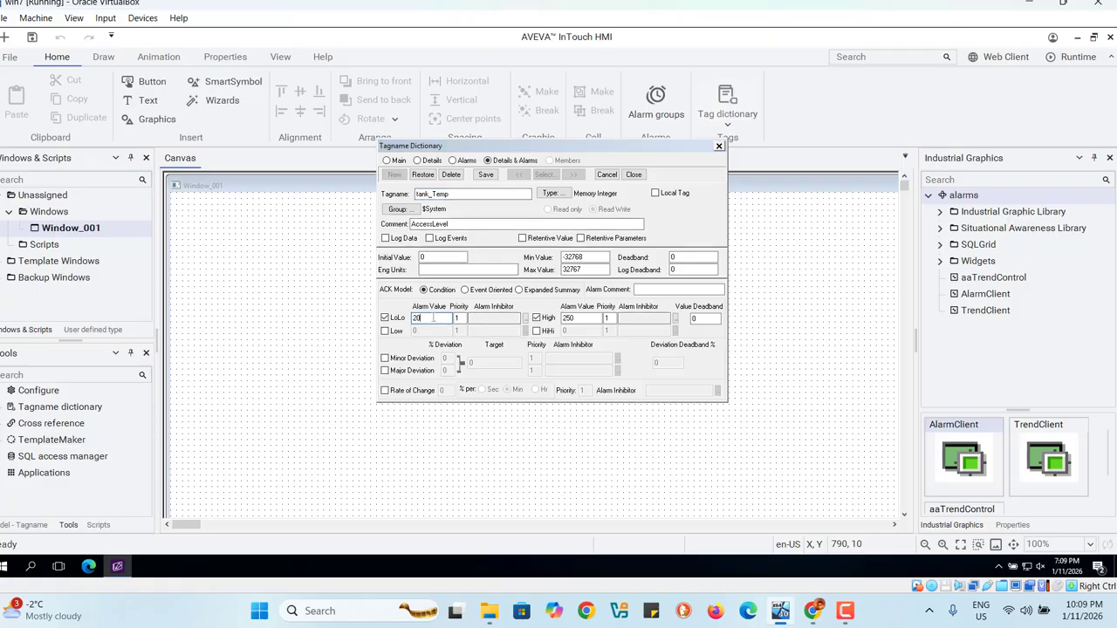
pyautogui.press('BackSpace')
pyautogui.write('10')
pyautogui.click(584, 320)
pyautogui.press('BackSpace')
pyautogui.press('BackSpace')
pyautogui.write('9')
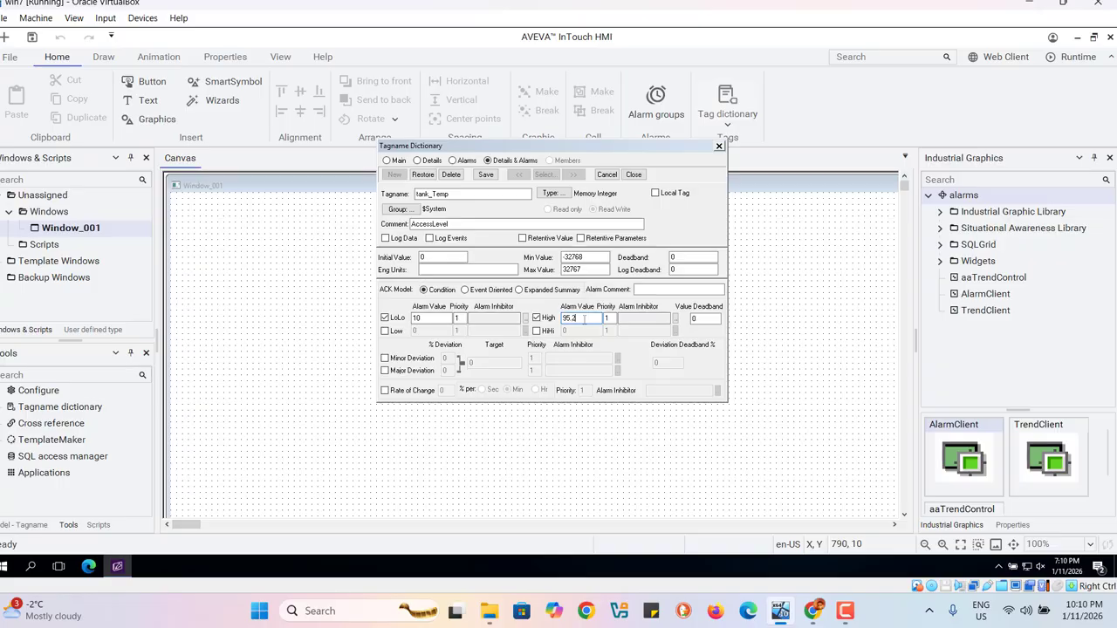
pyautogui.write('5.5')
pyautogui.click(422, 320)
pyautogui.write('.5')
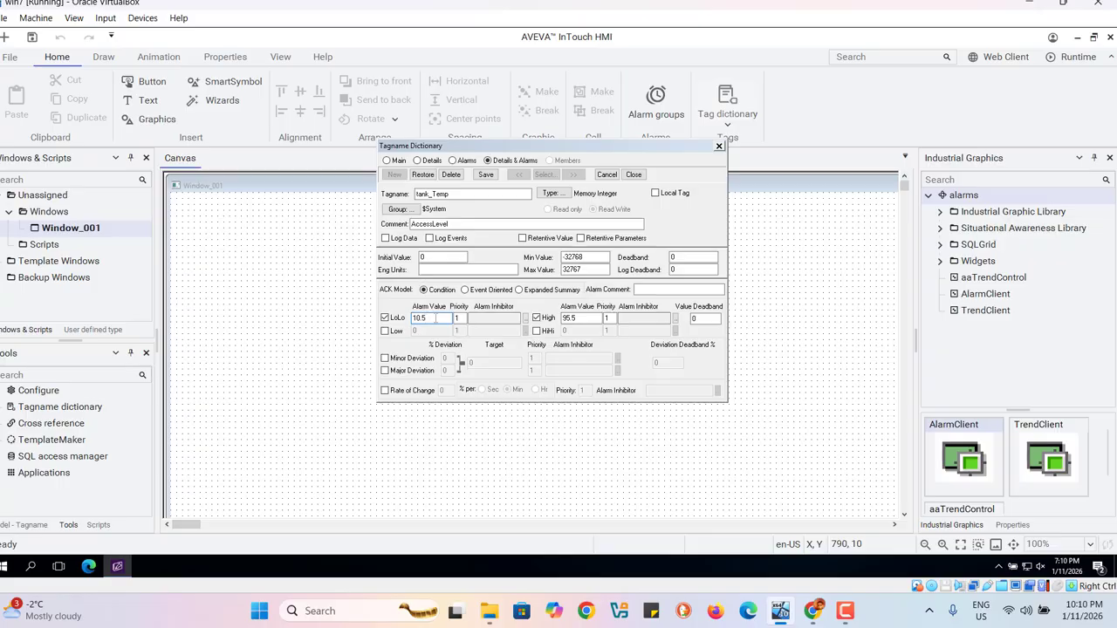
# Step: Change the tank_Temp tag's type to Memory Real, save the tag and close the tag dictionary
pyautogui.click(555, 193)
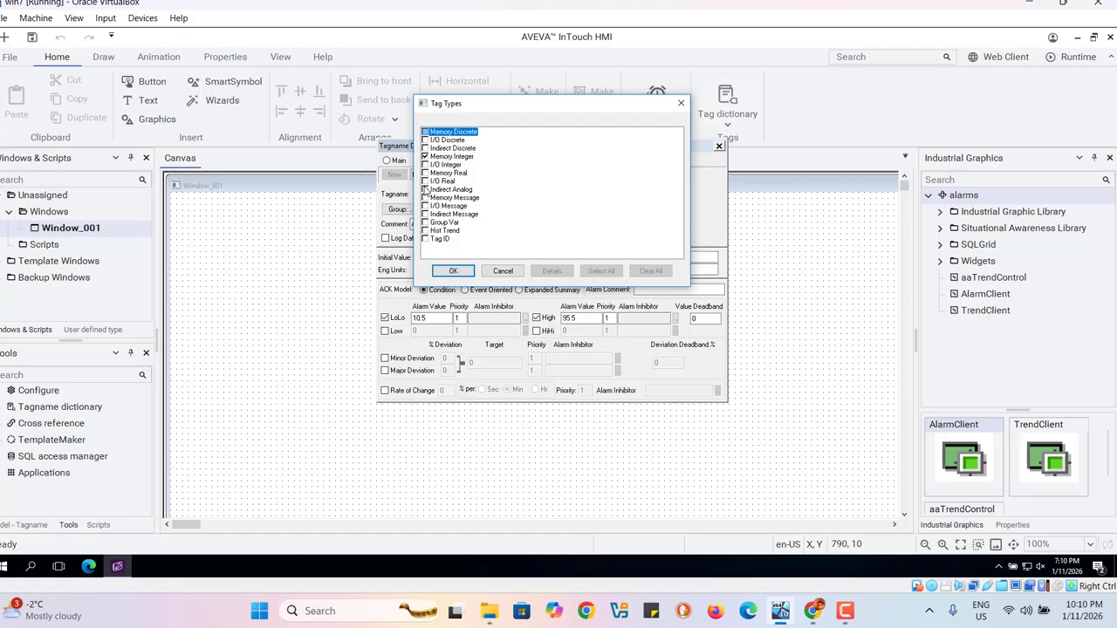
pyautogui.click(425, 173)
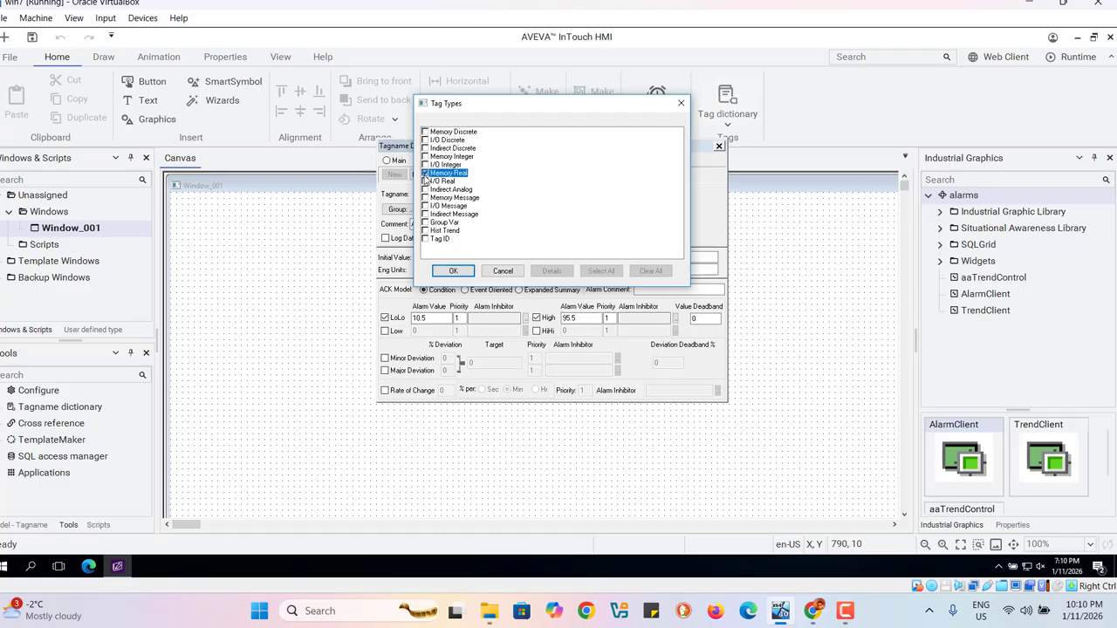
pyautogui.click(441, 271)
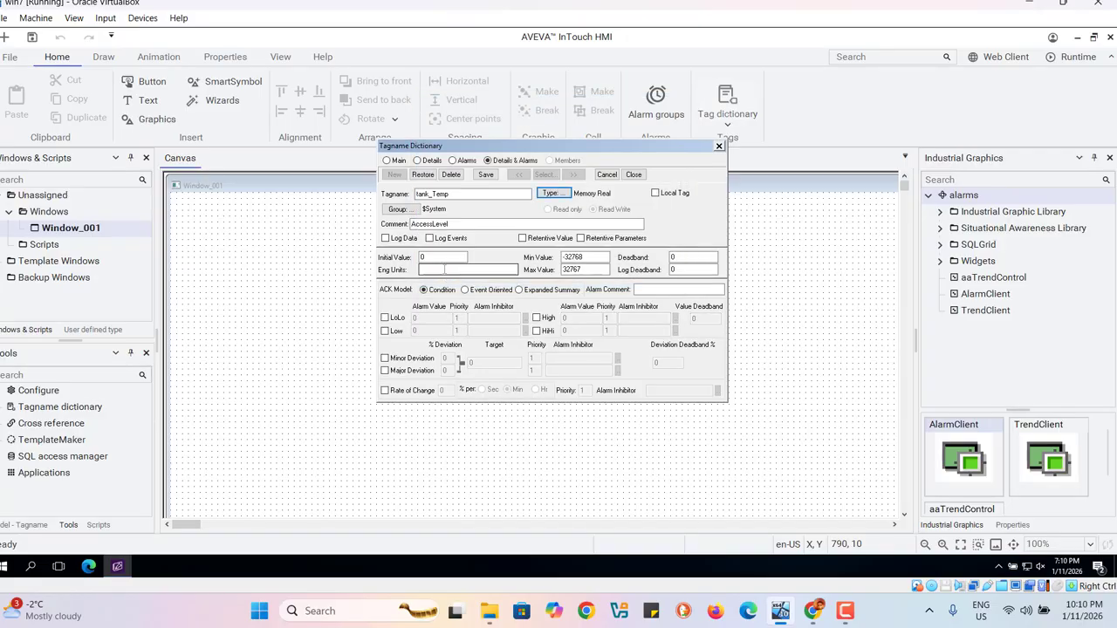
pyautogui.click(486, 176)
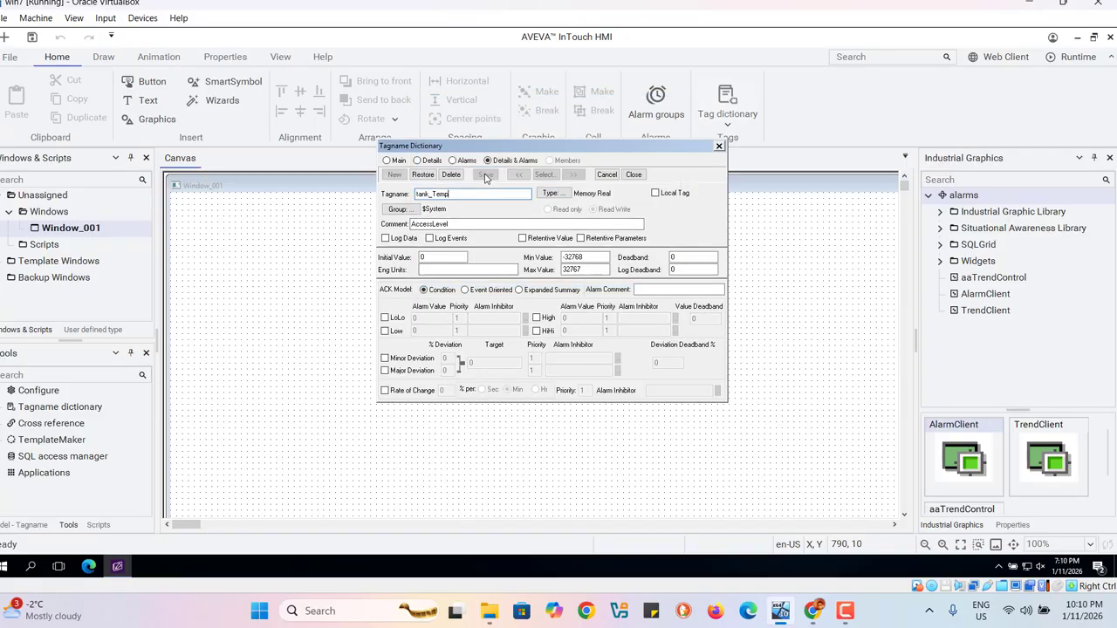
pyautogui.click(633, 175)
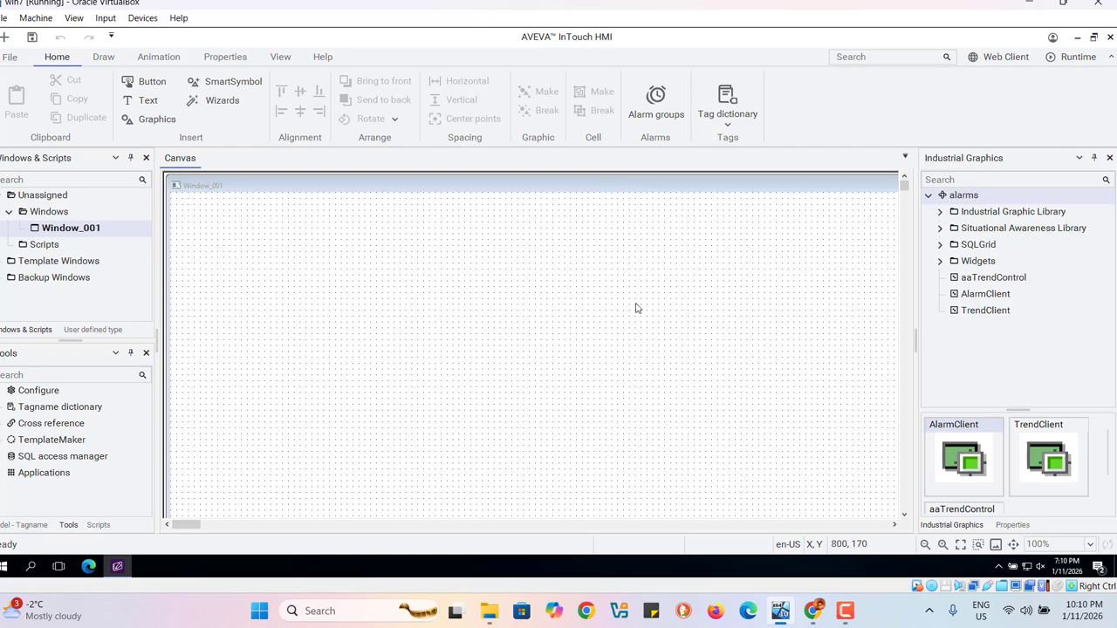
# Step: Create a new industrial graphic under the alarms root and name it tank
pyautogui.rightClick(963, 340)
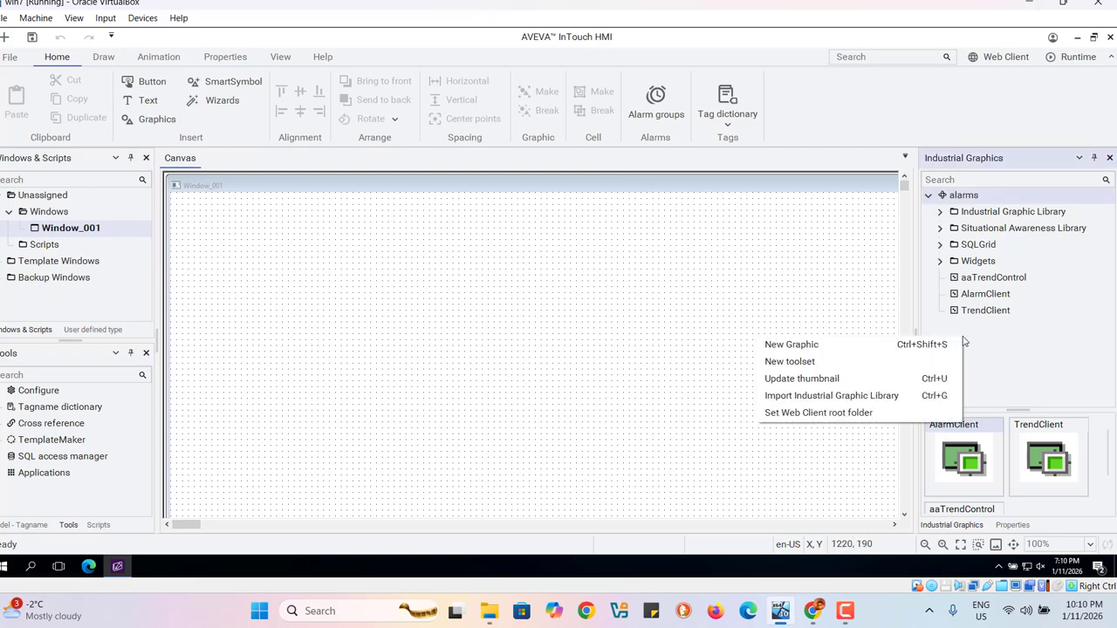
pyautogui.click(815, 347)
pyautogui.rightClick(984, 311)
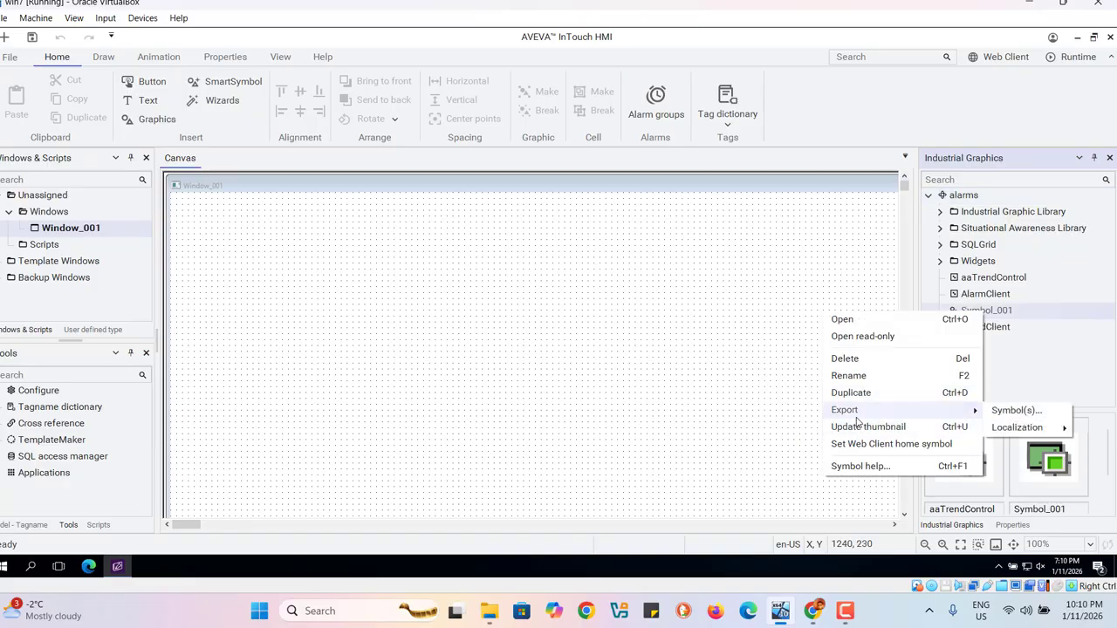
pyautogui.click(855, 375)
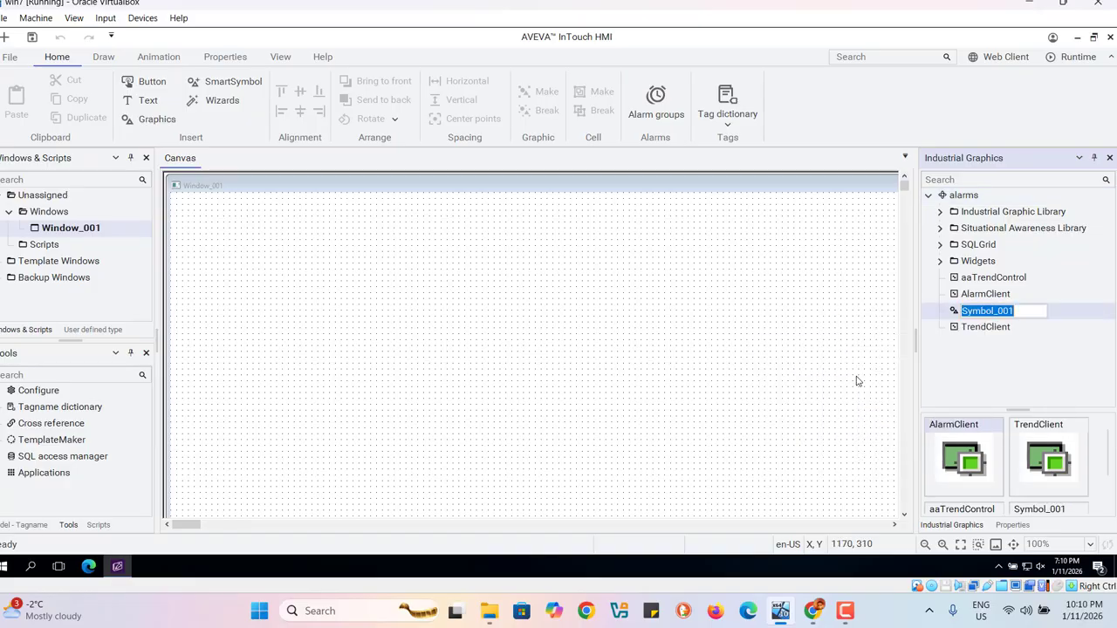
pyautogui.click(1025, 312)
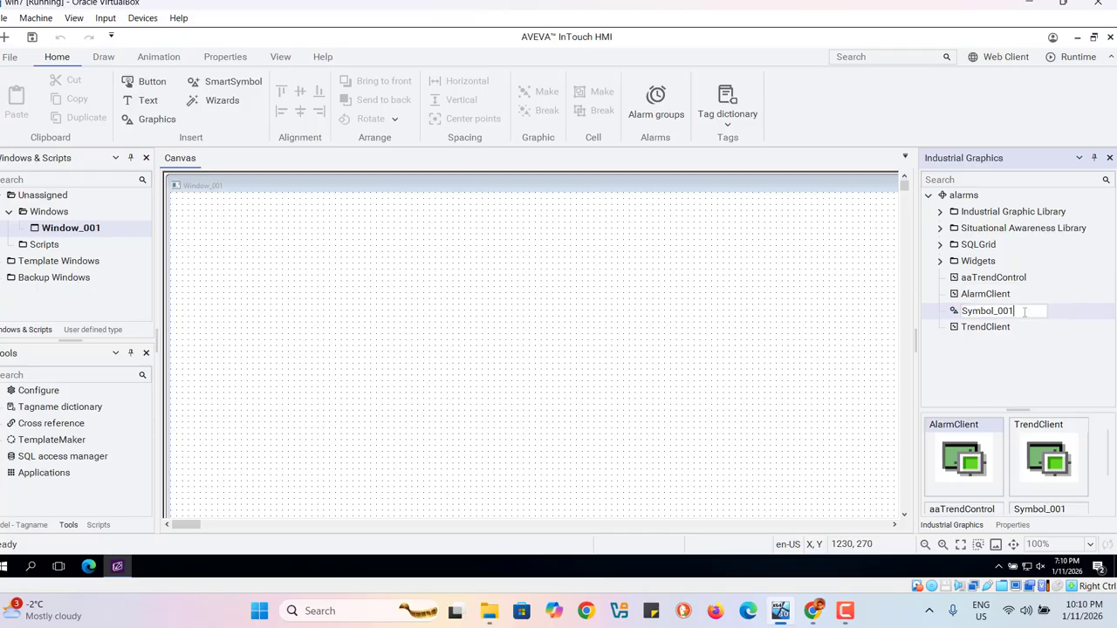
pyautogui.press('BackSpace')
pyautogui.press('BackSpace')
pyautogui.press('BackSpace')
pyautogui.press('BackSpace')
pyautogui.press('BackSpace')
pyautogui.press('BackSpace')
pyautogui.press('BackSpace')
pyautogui.press('BackSpace')
pyautogui.press('BackSpace')
pyautogui.press('BackSpace')
pyautogui.write('tank')
pyautogui.press('Return')
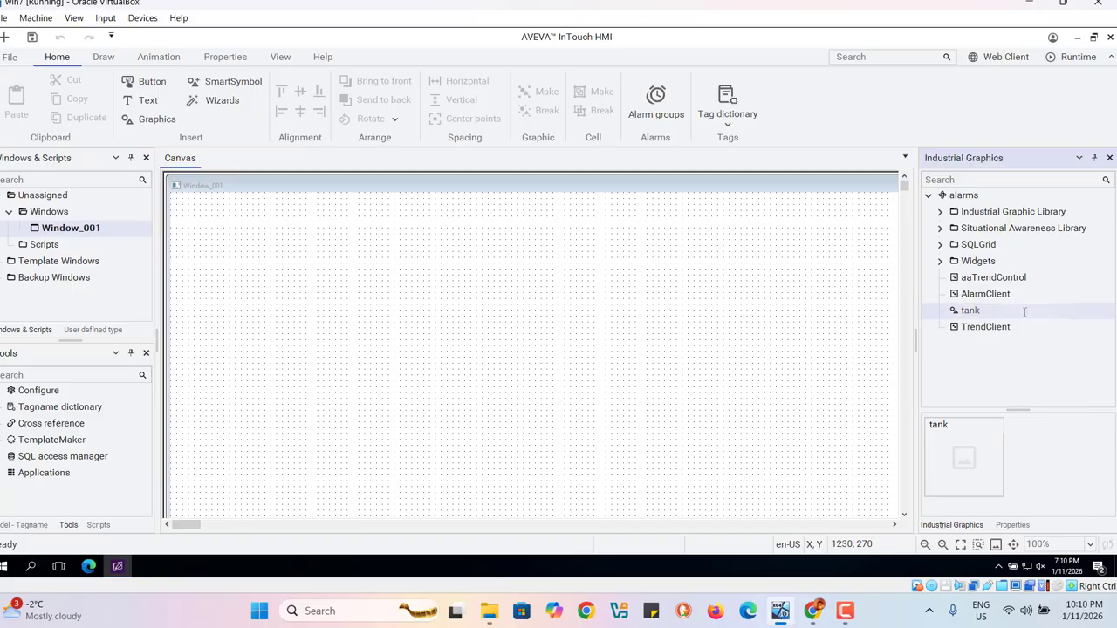
# Step: Open the tank graphic full size and embed SA_Meters from the Situational Awareness Library's Meters folder at about X 340, Y 210
pyautogui.doubleClick(967, 311)
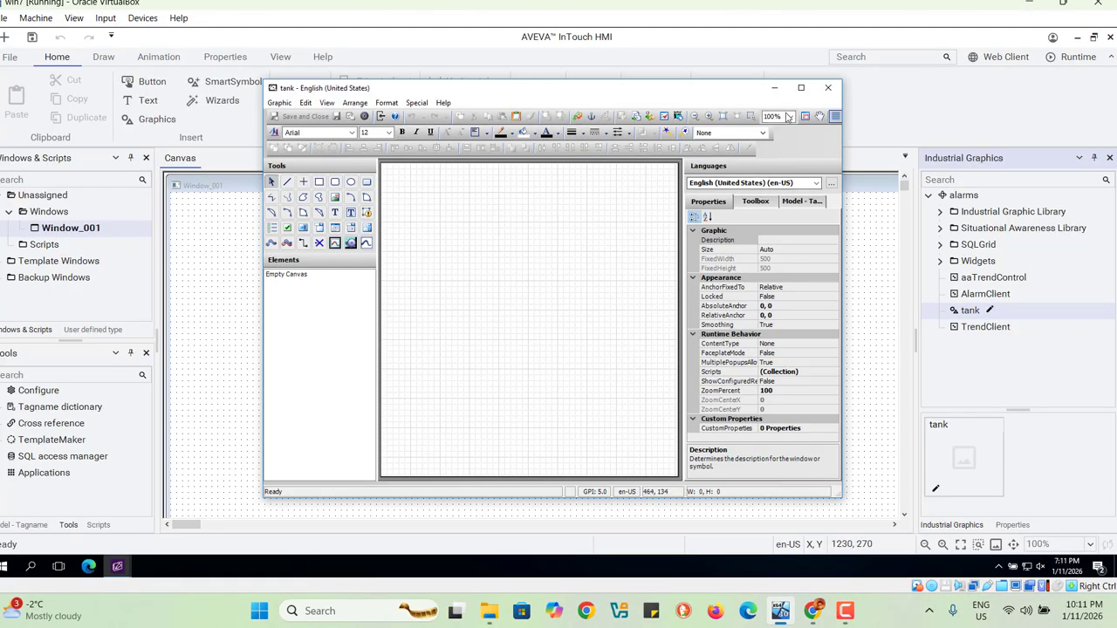
pyautogui.click(801, 88)
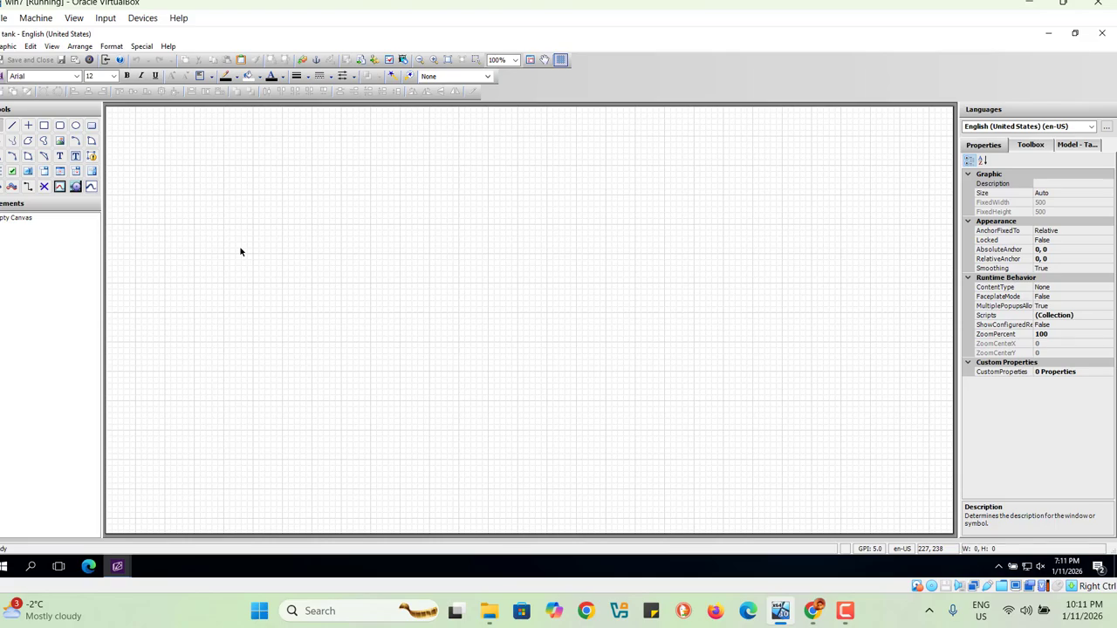
pyautogui.click(303, 61)
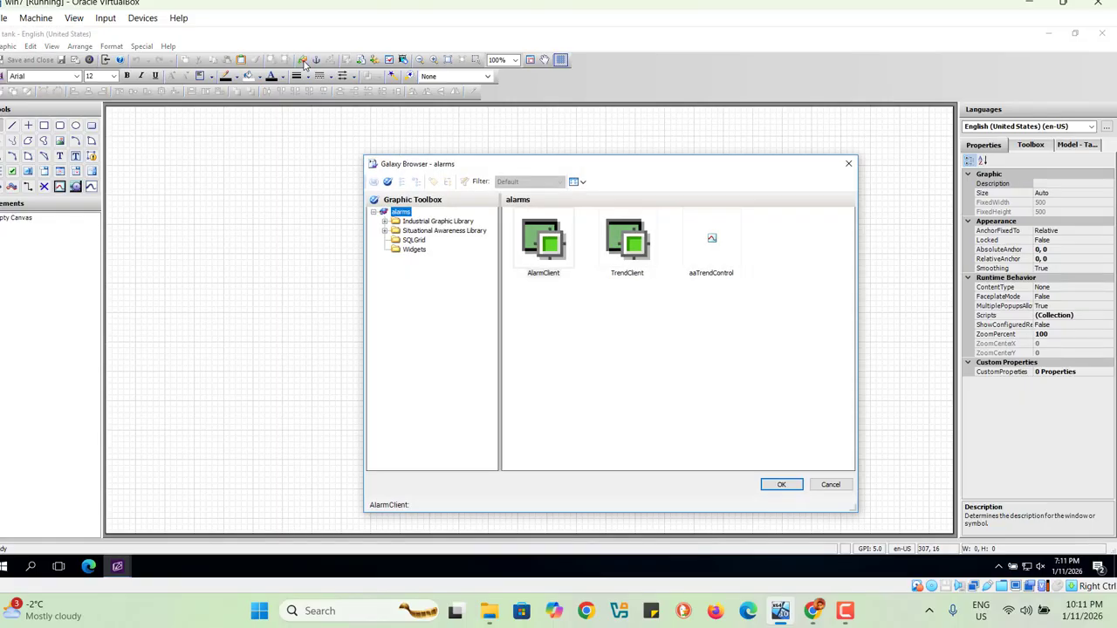
pyautogui.click(385, 230)
pyautogui.click(423, 287)
pyautogui.click(626, 249)
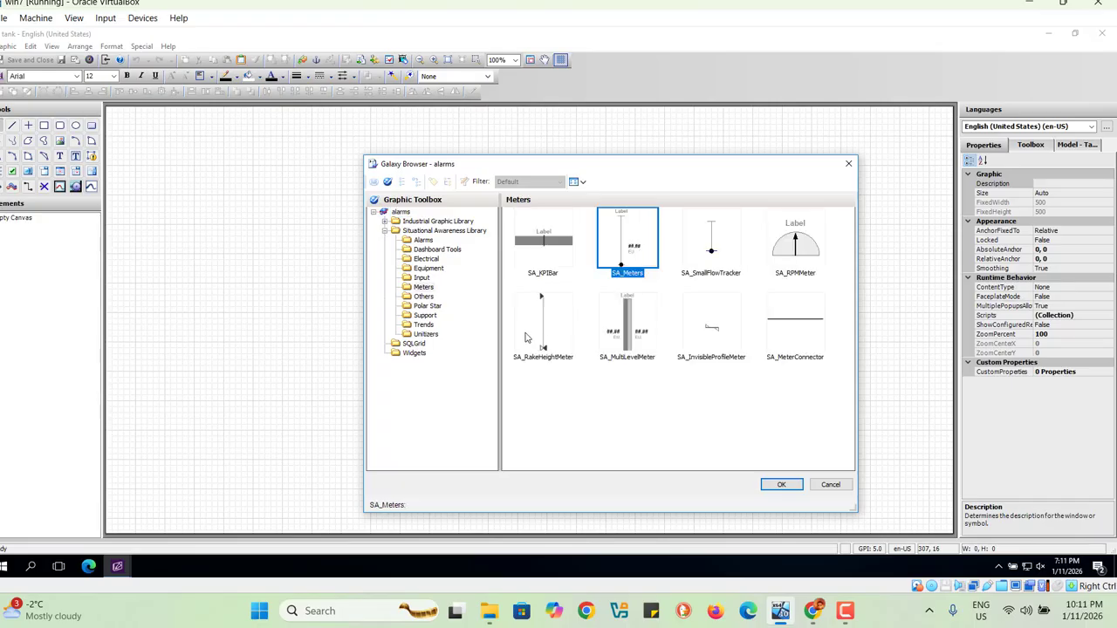
pyautogui.click(781, 485)
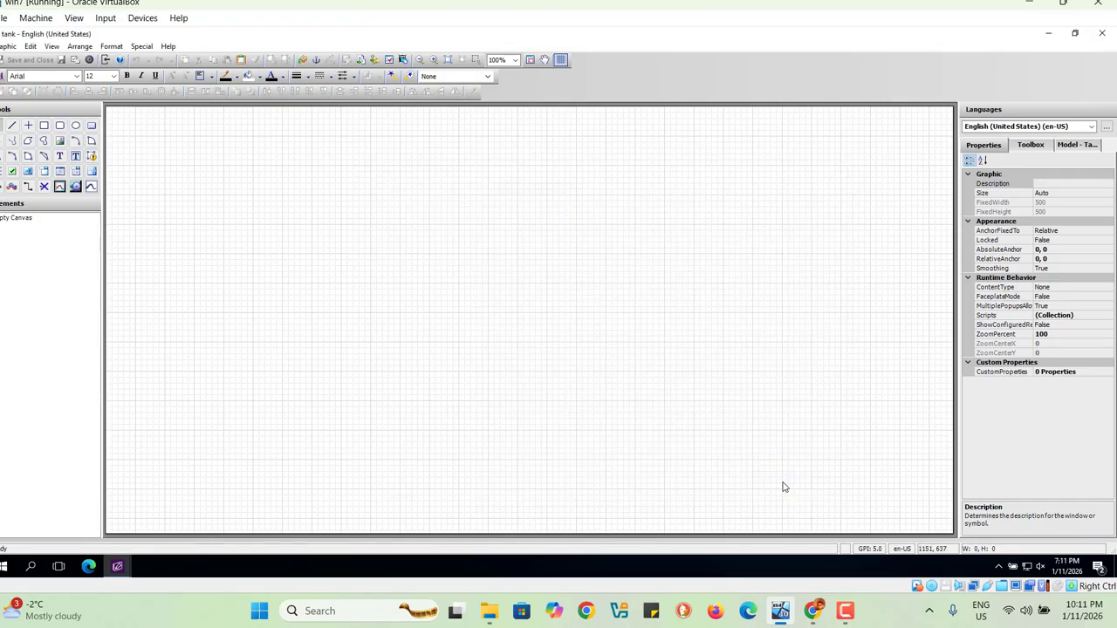
pyautogui.click(309, 233)
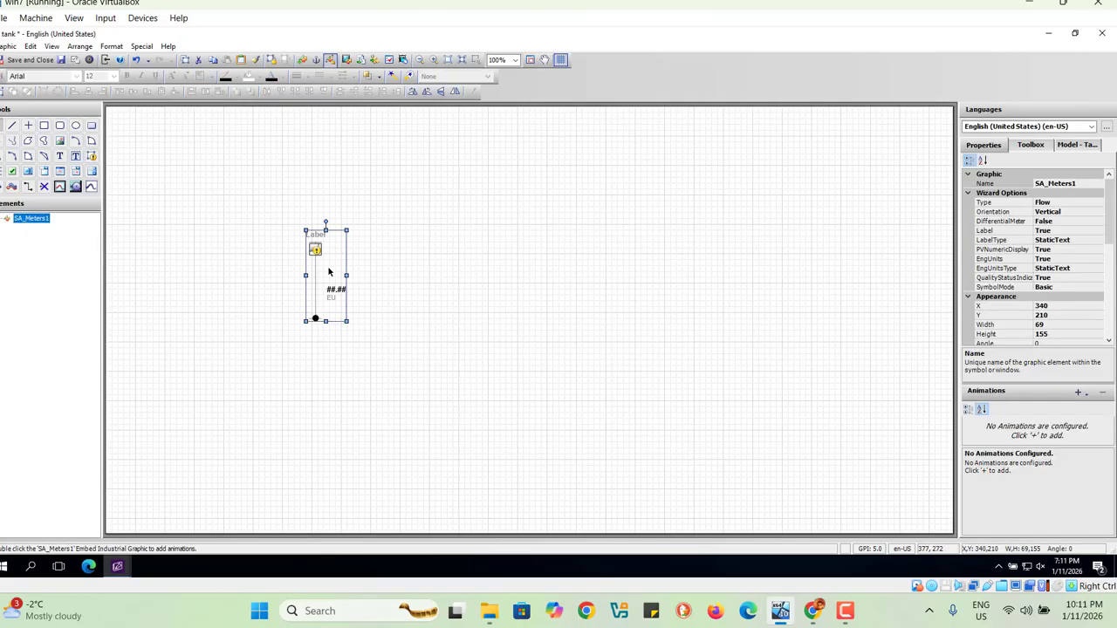
# Step: Duplicate the embedded SA_Meters symbol on the tank graphic's canvas
pyautogui.rightClick(329, 270)
pyautogui.click(323, 262)
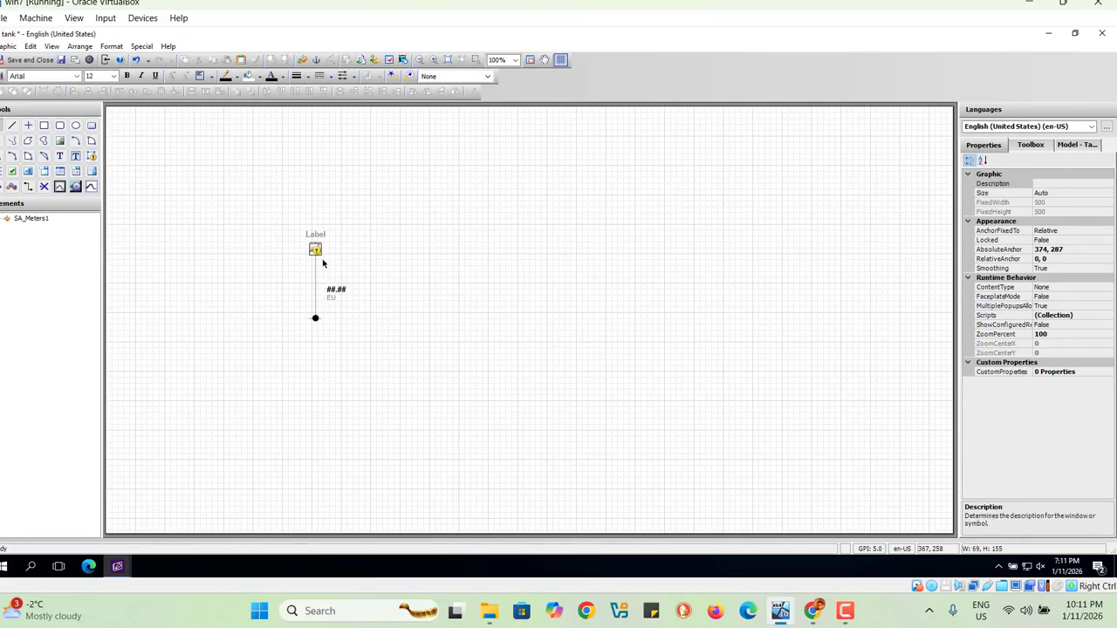
pyautogui.click(315, 250)
pyautogui.rightClick(316, 250)
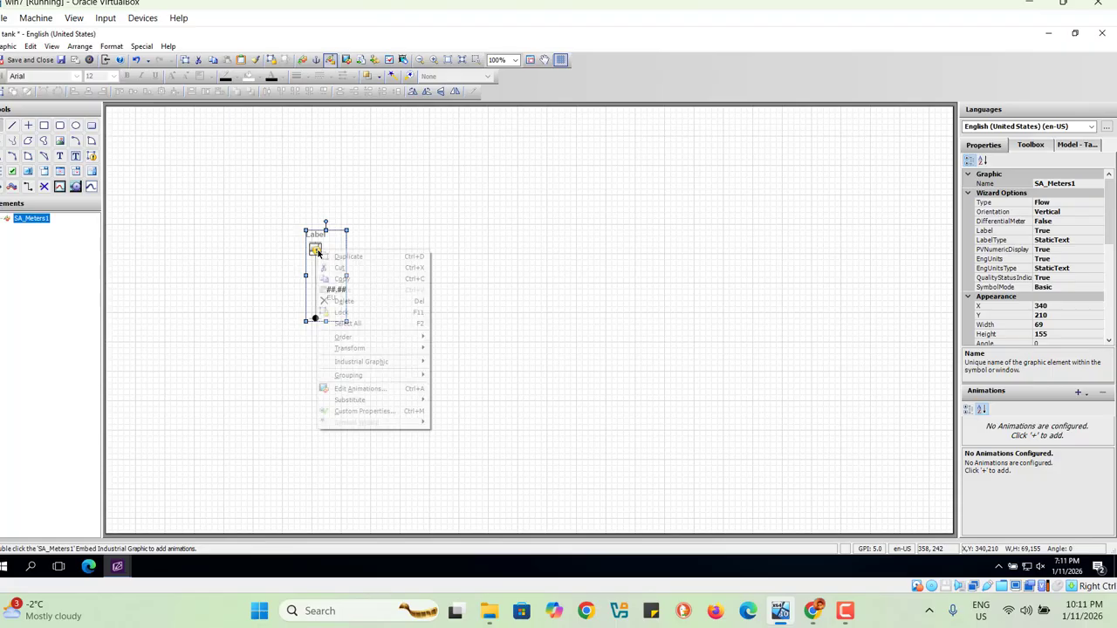
pyautogui.click(353, 256)
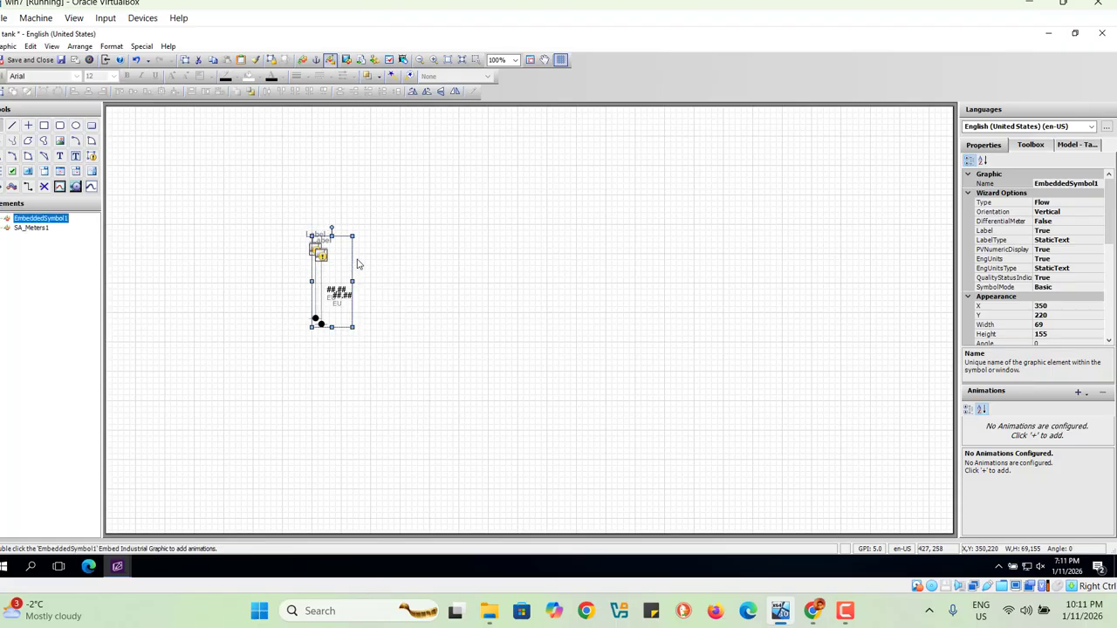
# Step: Place the duplicate meter beside the original at X 580, Y 140, with both meters sized 140 by 310
pyautogui.moveTo(342, 258); pyautogui.dragTo(604, 271)
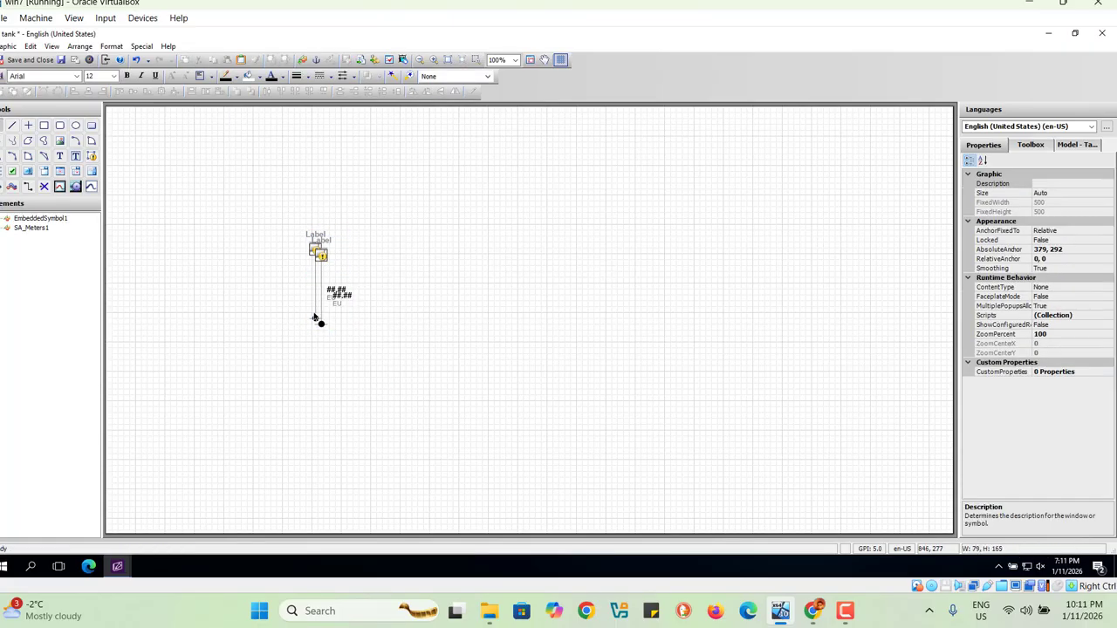
pyautogui.click(324, 292)
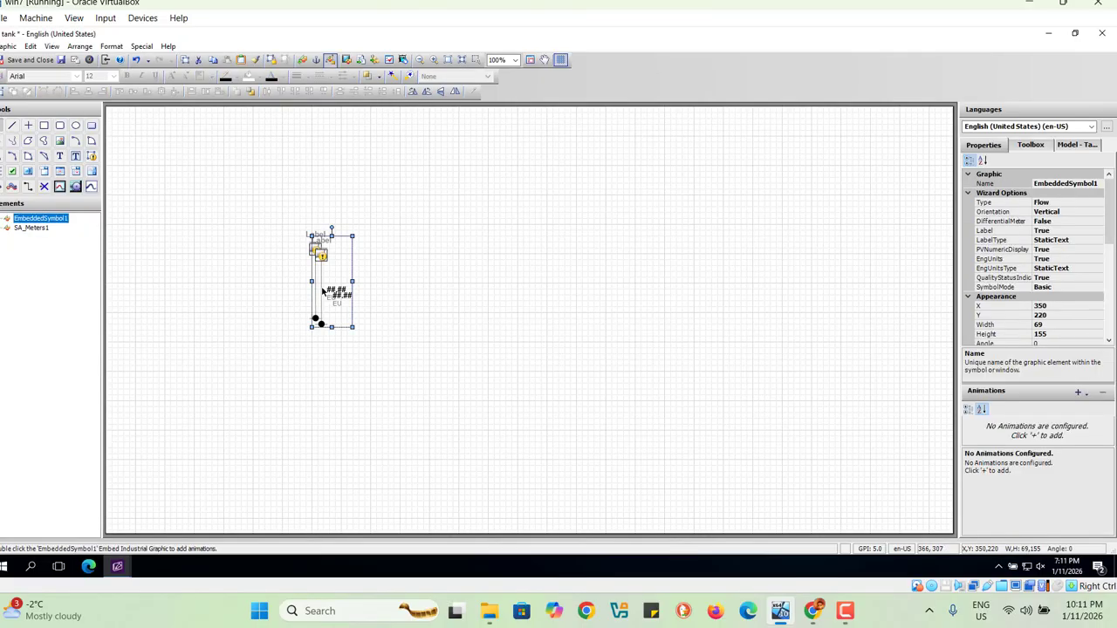
pyautogui.moveTo(323, 292); pyautogui.dragTo(451, 300)
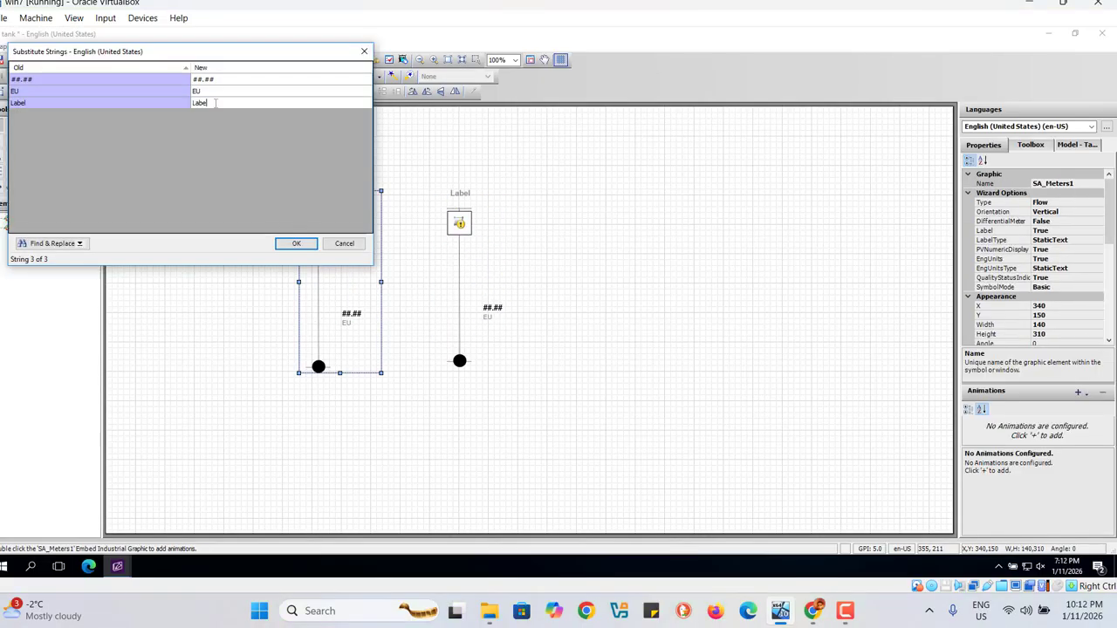
# Step: Substitute the original meter's Label string with Level
pyautogui.write('La')
pyautogui.press('BackSpace')
pyautogui.press('BackSpace')
pyautogui.write('evel')
# Step: Replace the original meter's ##.## string with ### and apply the string substitutions
pyautogui.click(220, 80)
pyautogui.click(220, 80)
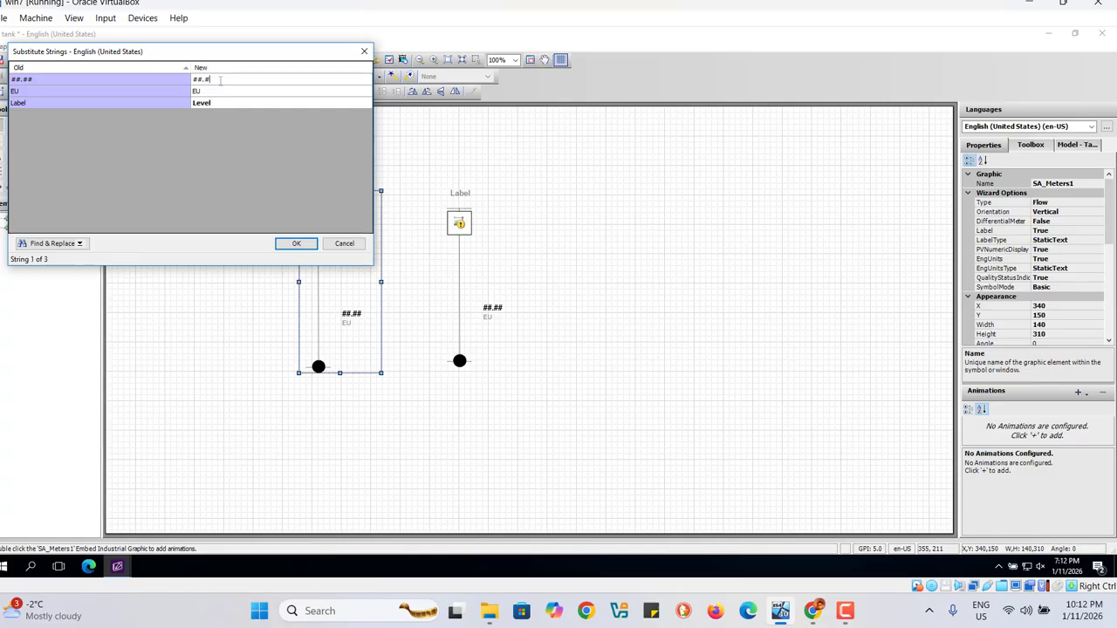
pyautogui.press('BackSpace')
pyautogui.press('BackSpace')
pyautogui.press('BackSpace')
pyautogui.write('###')
pyautogui.click(298, 244)
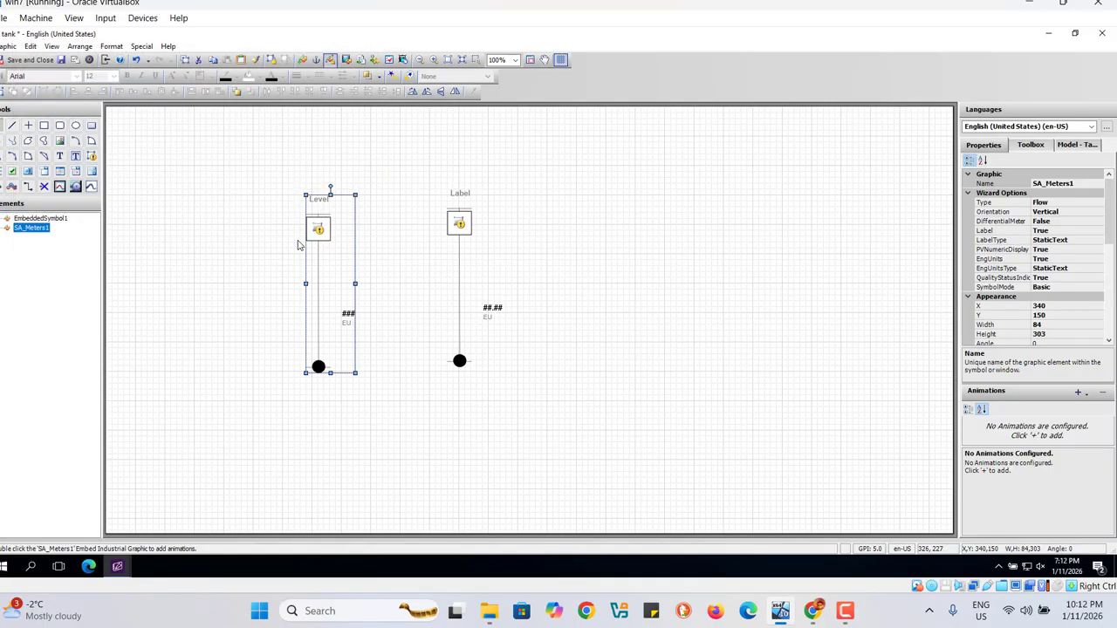
# Step: Substitute the duplicate meter's Label string with Temperature and apply the change
pyautogui.click(459, 223)
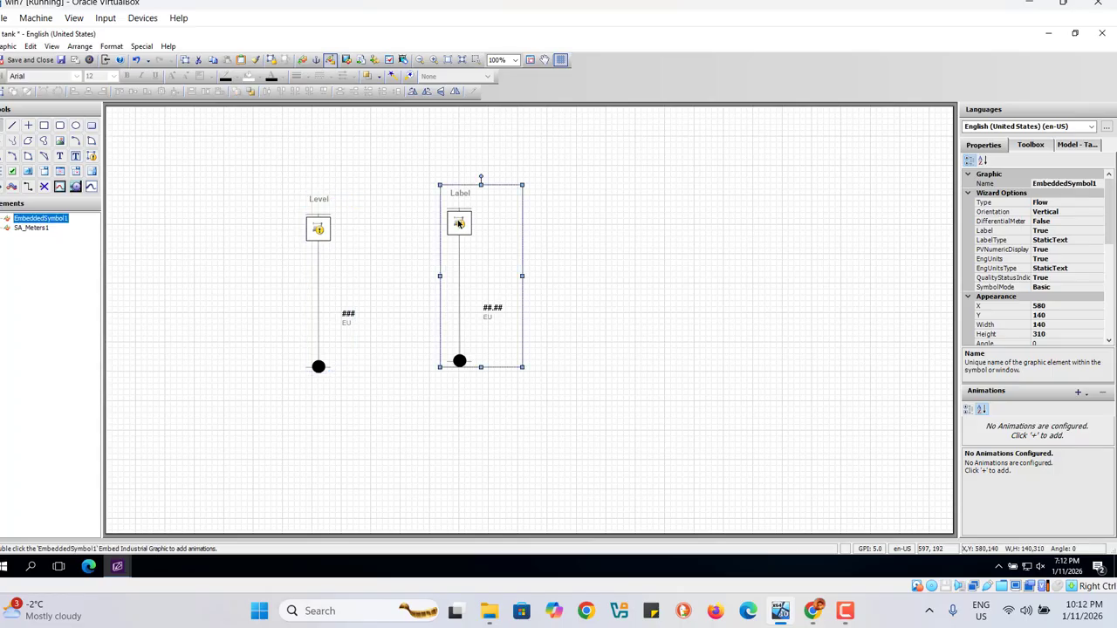
pyautogui.click(318, 225)
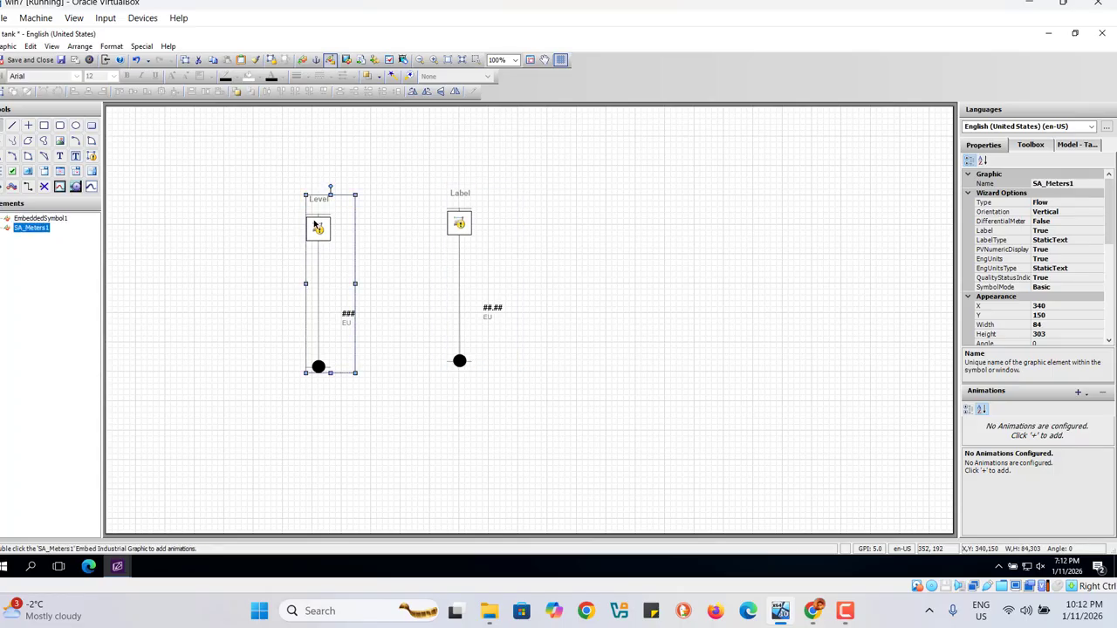
pyautogui.rightClick(465, 230)
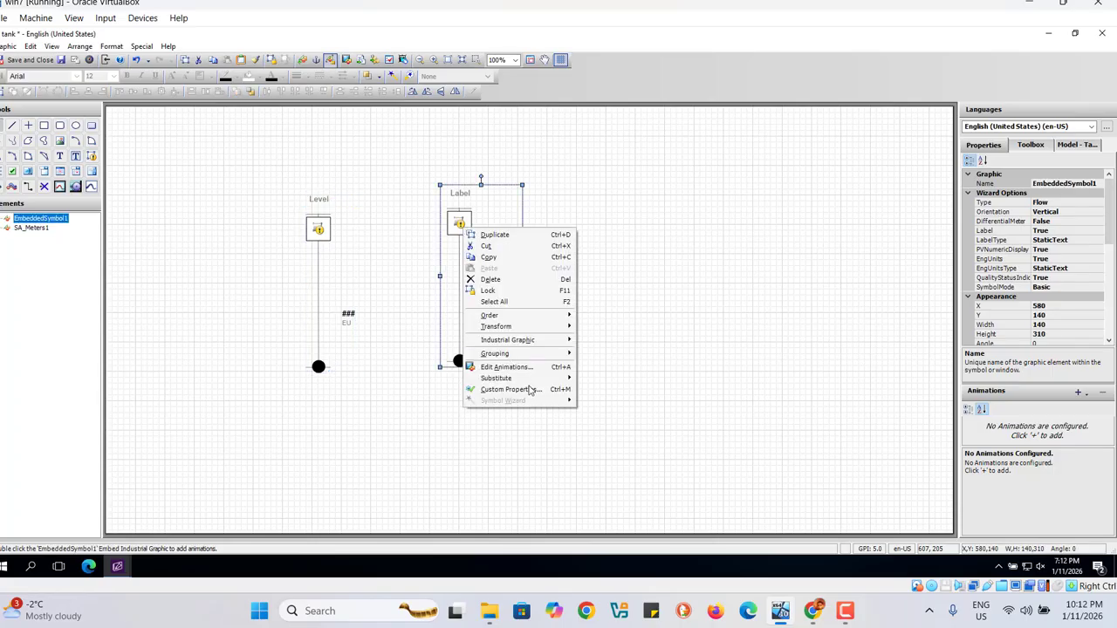
pyautogui.moveTo(541, 382)
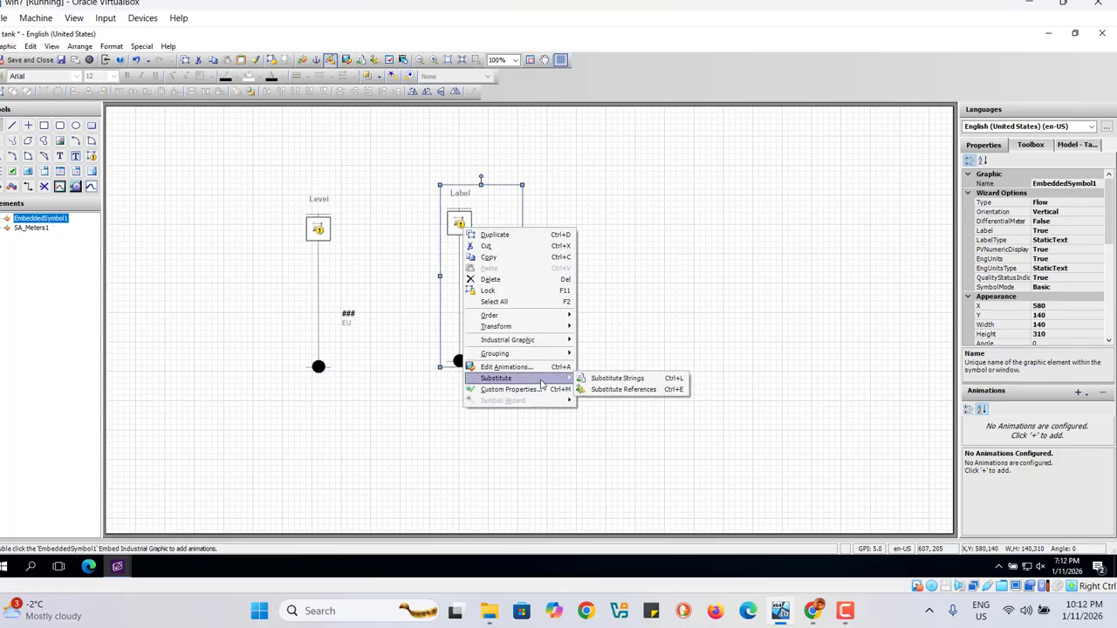
pyautogui.click(610, 380)
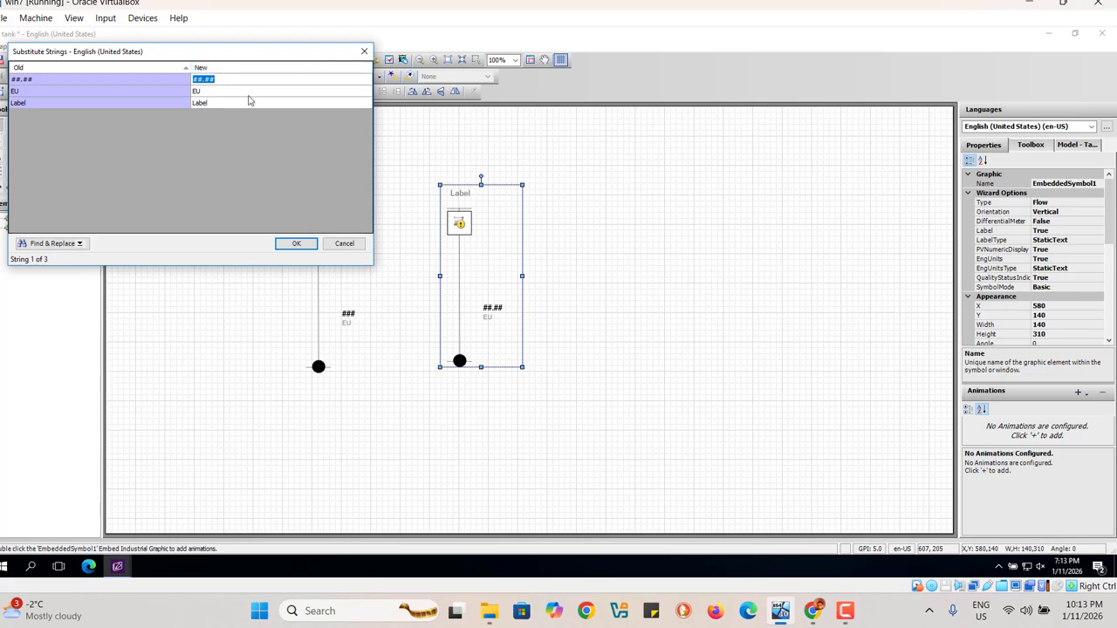
pyautogui.click(223, 105)
pyautogui.write('Temperature')
pyautogui.click(295, 244)
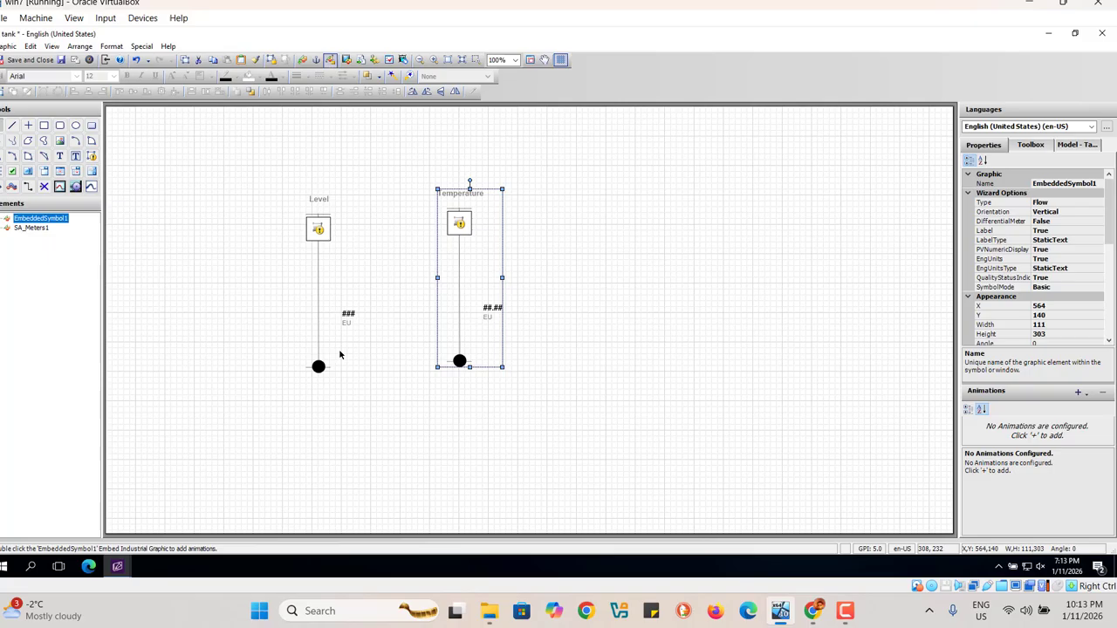
# Step: Move the Level meter to X 320, Y 130 on the canvas and keep it selected
pyautogui.click(382, 460)
pyautogui.moveTo(317, 230); pyautogui.dragTo(308, 219)
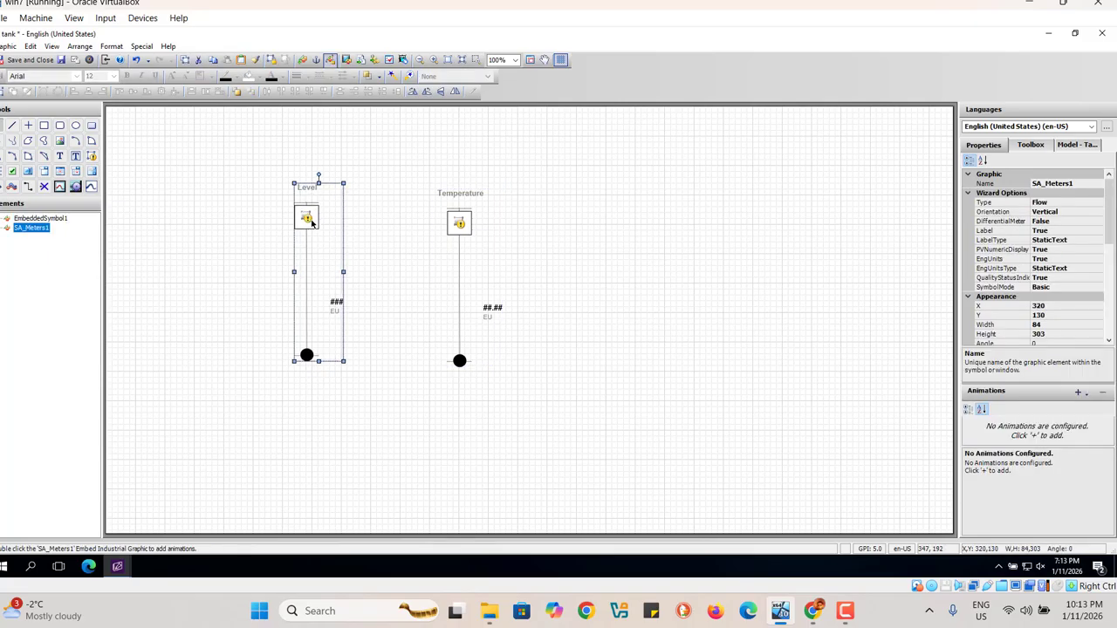
pyautogui.rightClick(311, 222)
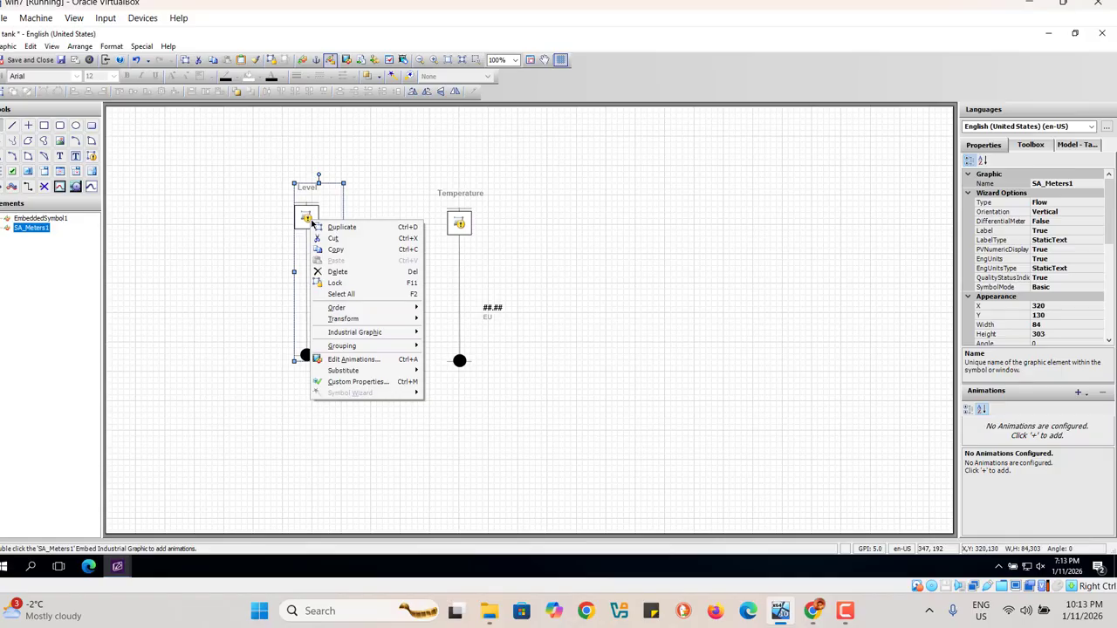
pyautogui.click(710, 302)
pyautogui.click(317, 234)
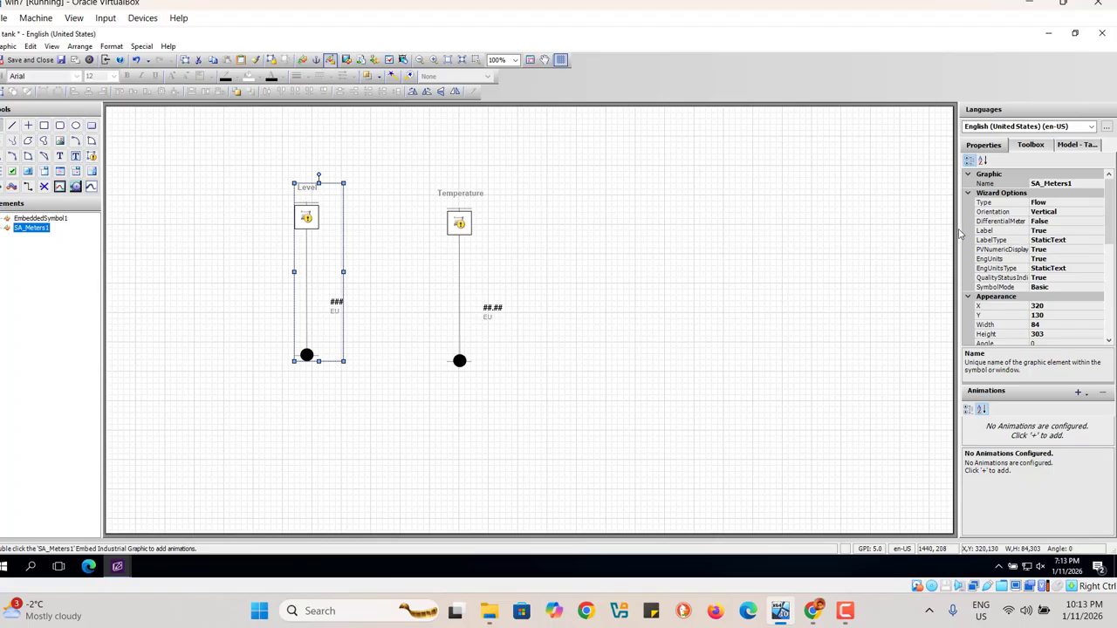
# Step: Widen the properties area and set the Level meter's Type wizard option to Level
pyautogui.moveTo(958, 231); pyautogui.dragTo(852, 275)
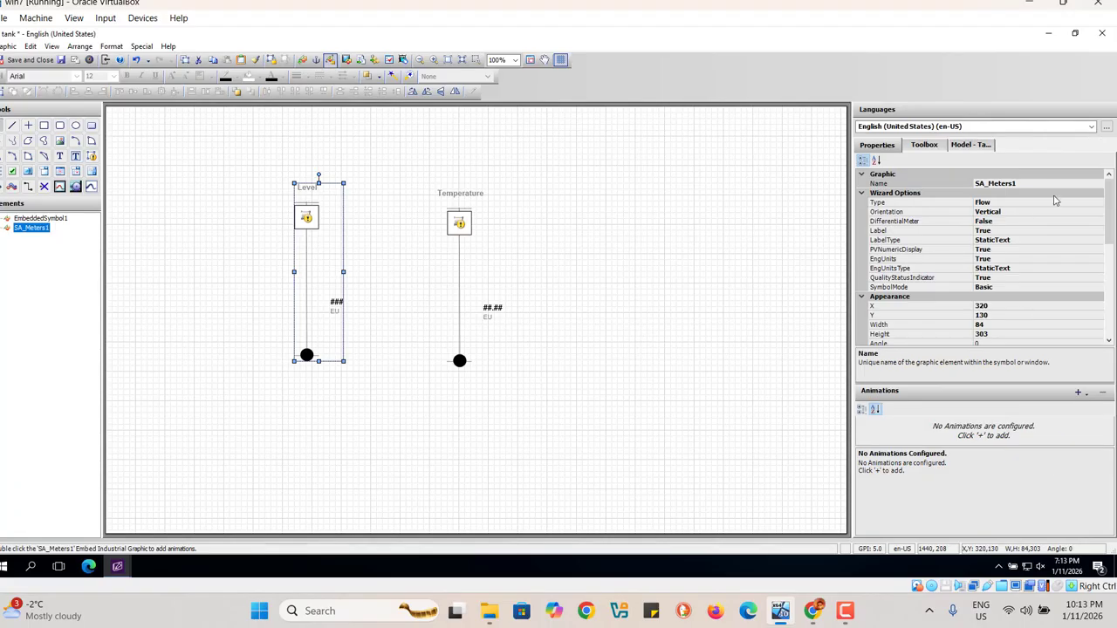
pyautogui.click(1044, 204)
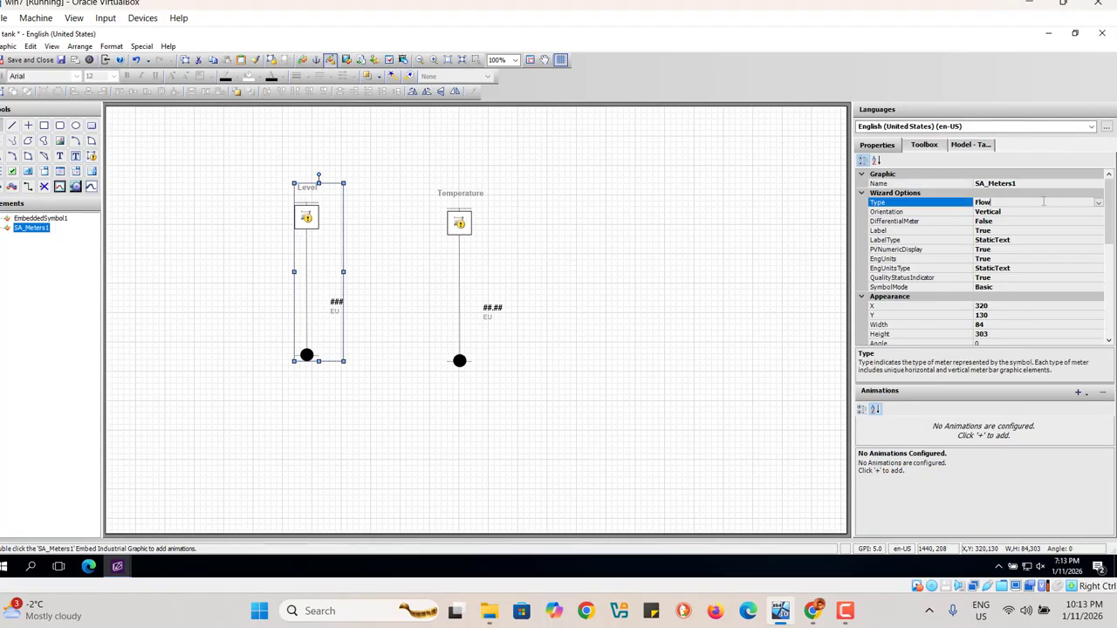
pyautogui.click(1099, 203)
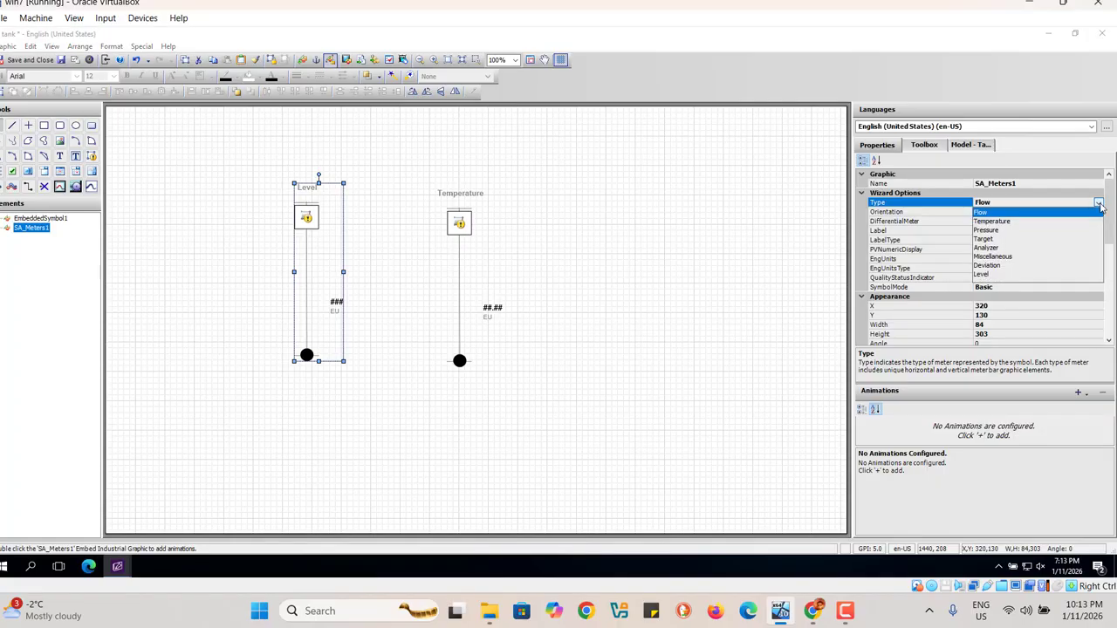
pyautogui.click(990, 275)
pyautogui.click(990, 278)
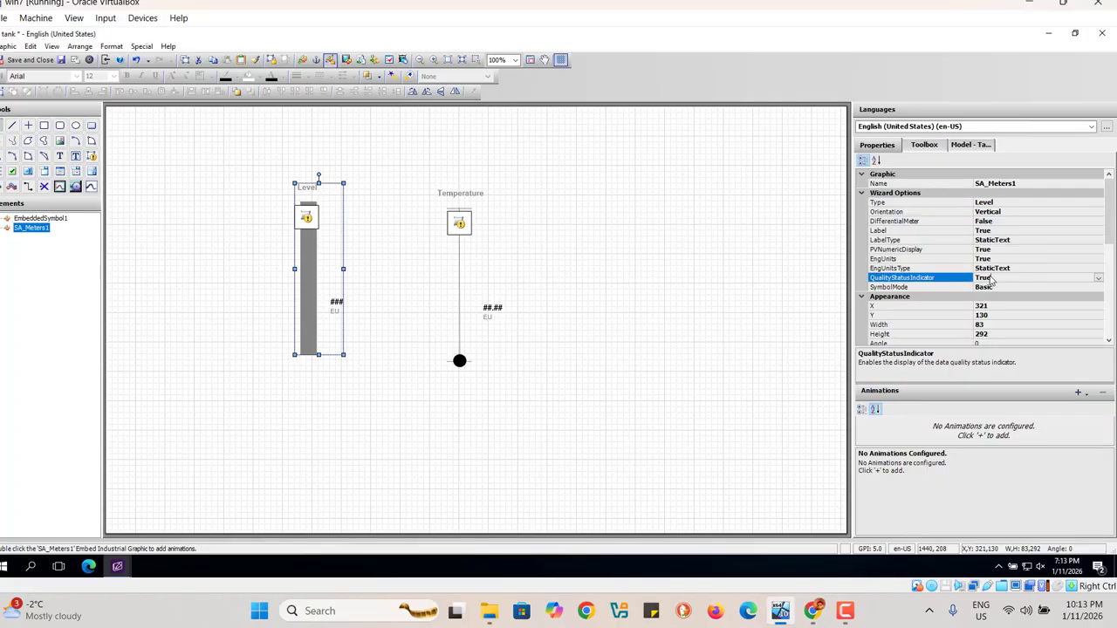
# Step: Set the Temperature meter's Type wizard option to Temperature
pyautogui.click(458, 239)
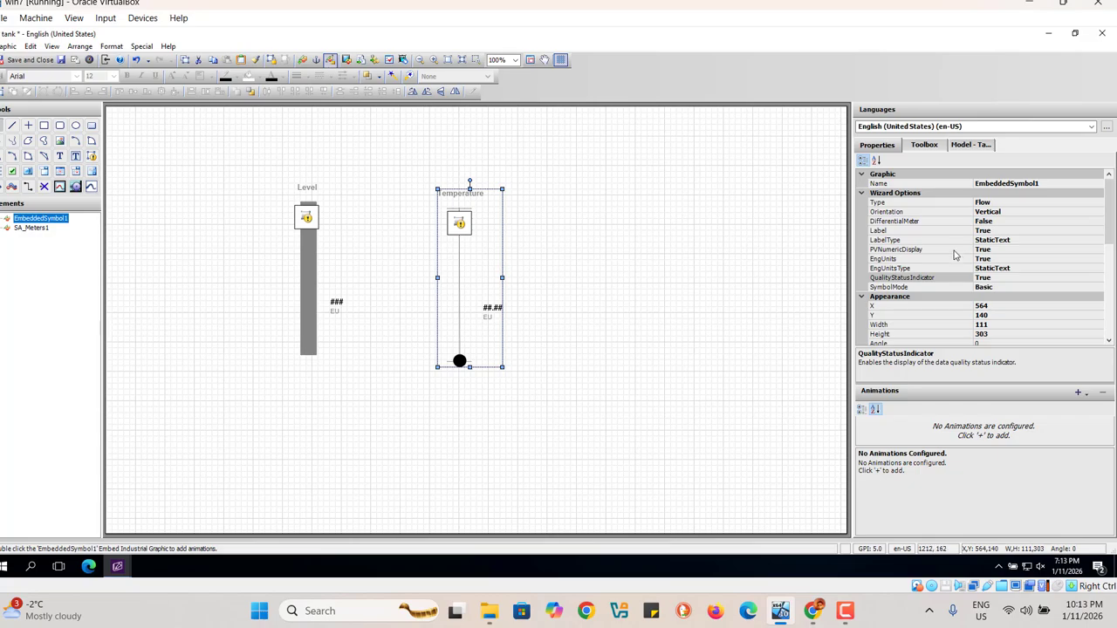
pyautogui.click(1095, 205)
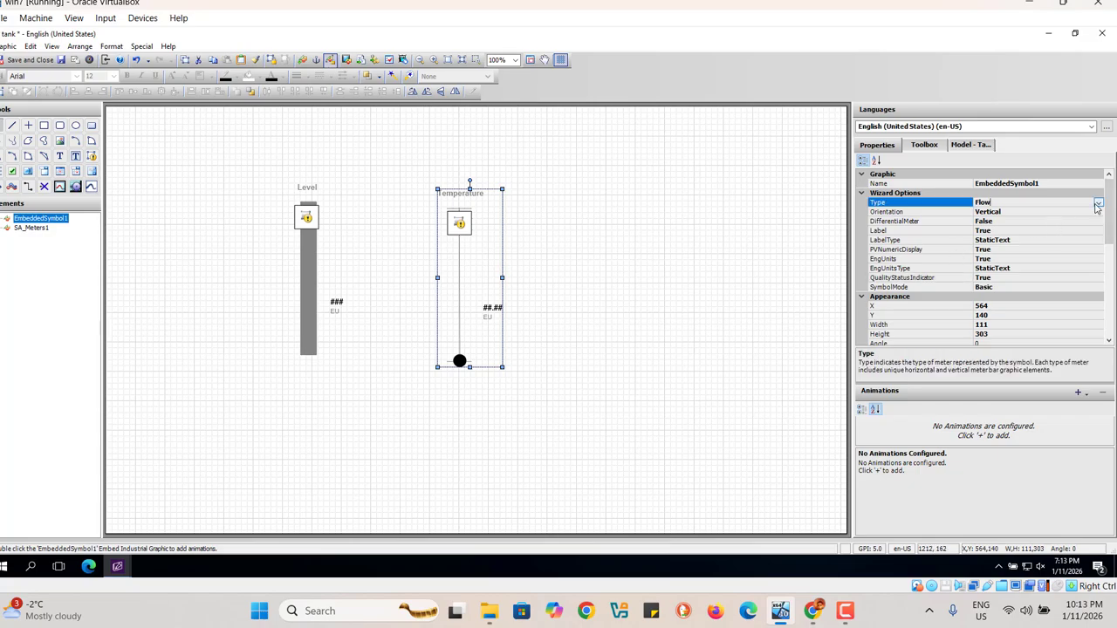
pyautogui.click(1098, 204)
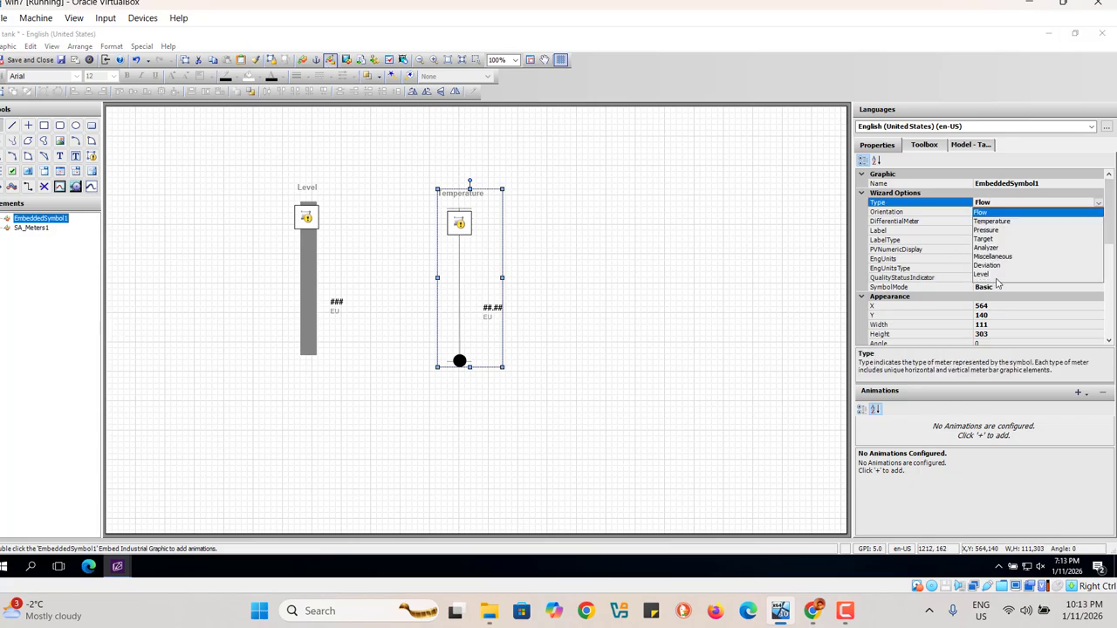
pyautogui.click(989, 221)
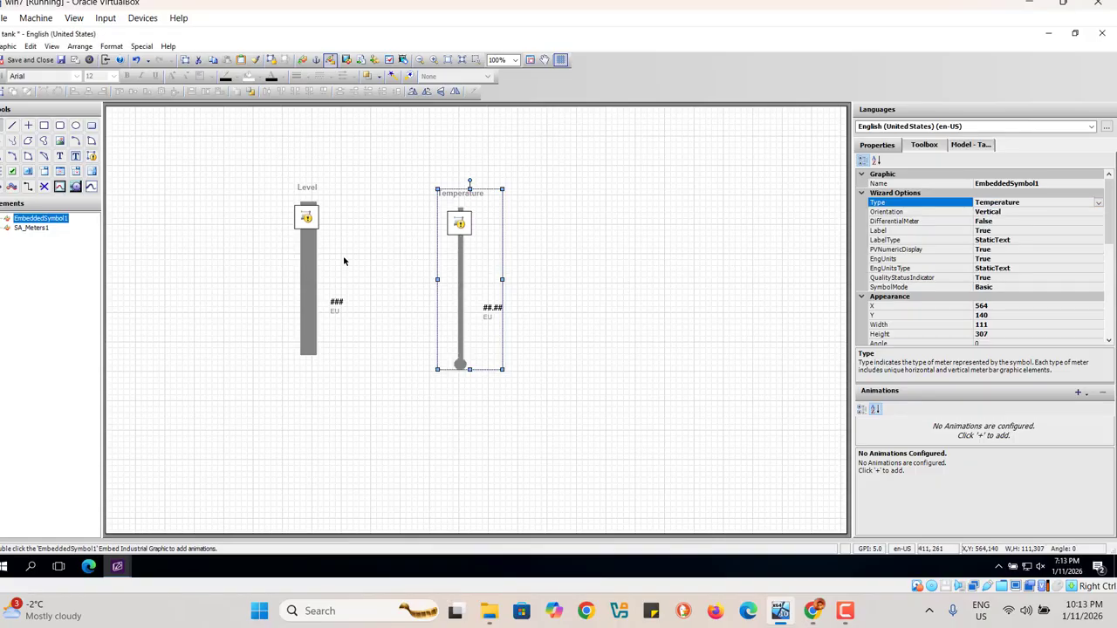
# Step: Switch the Level meter's SymbolMode to Advanced
pyautogui.click(303, 259)
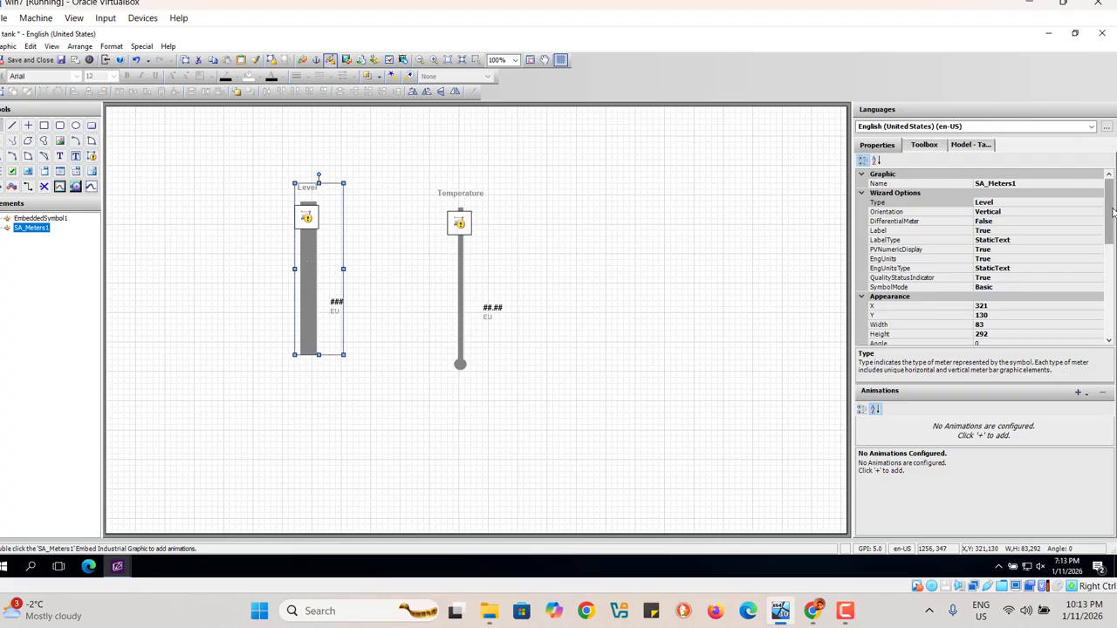
pyautogui.moveTo(1113, 212); pyautogui.dragTo(1111, 220)
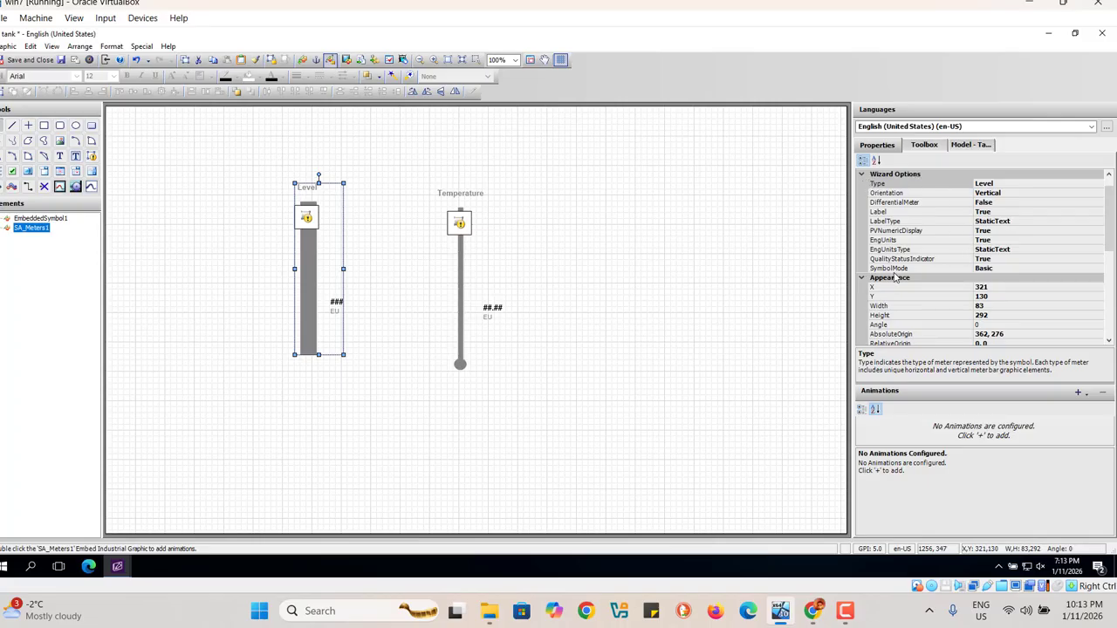
pyautogui.click(1015, 269)
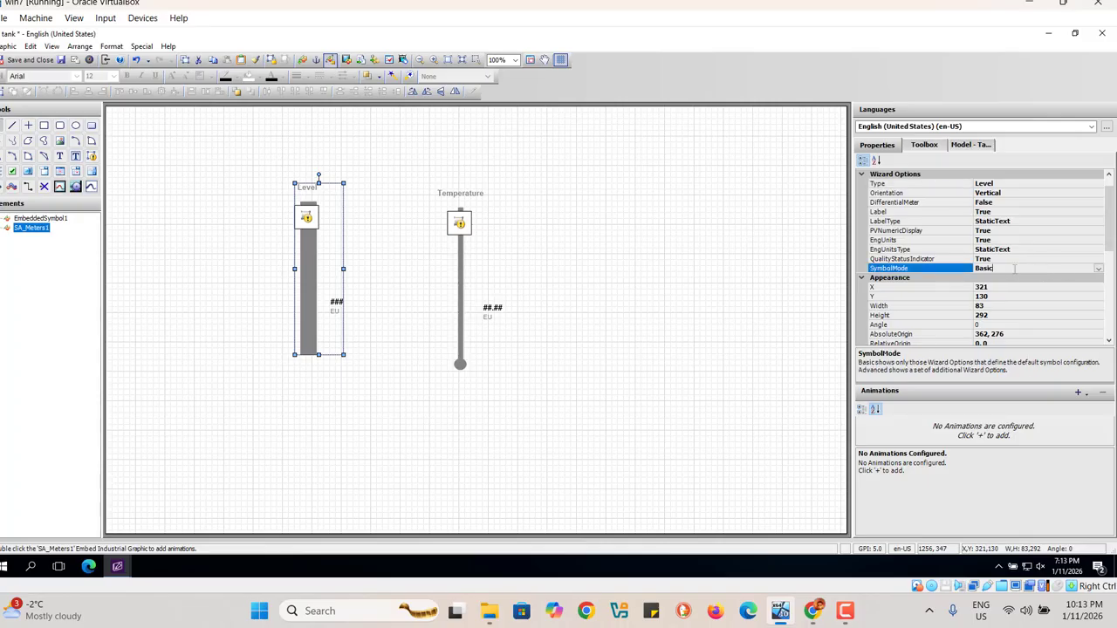
pyautogui.click(1099, 268)
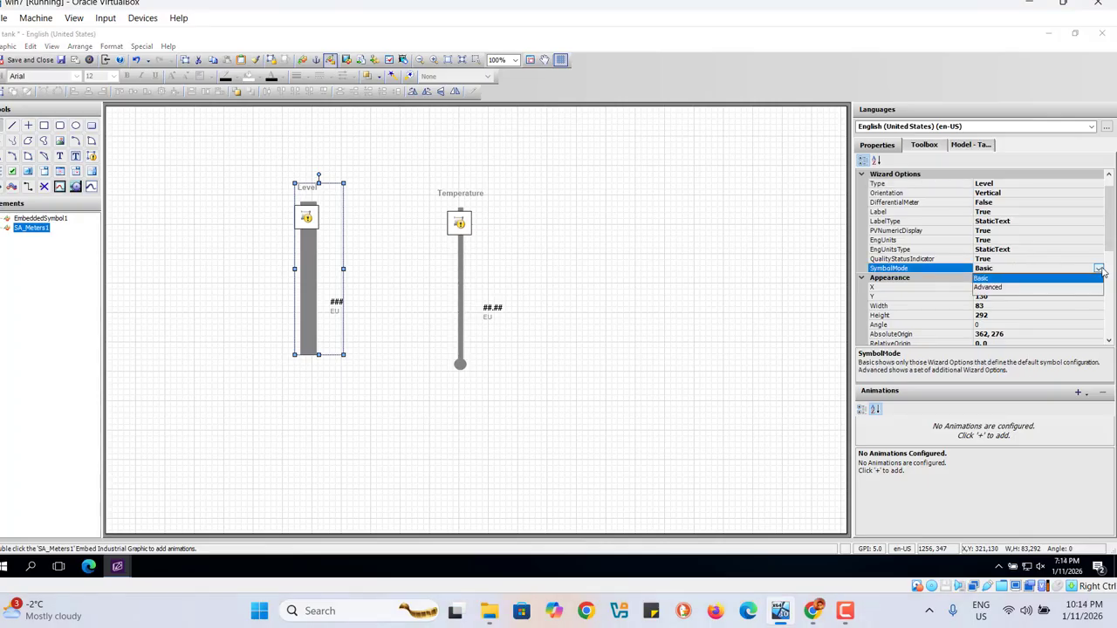
pyautogui.click(1002, 289)
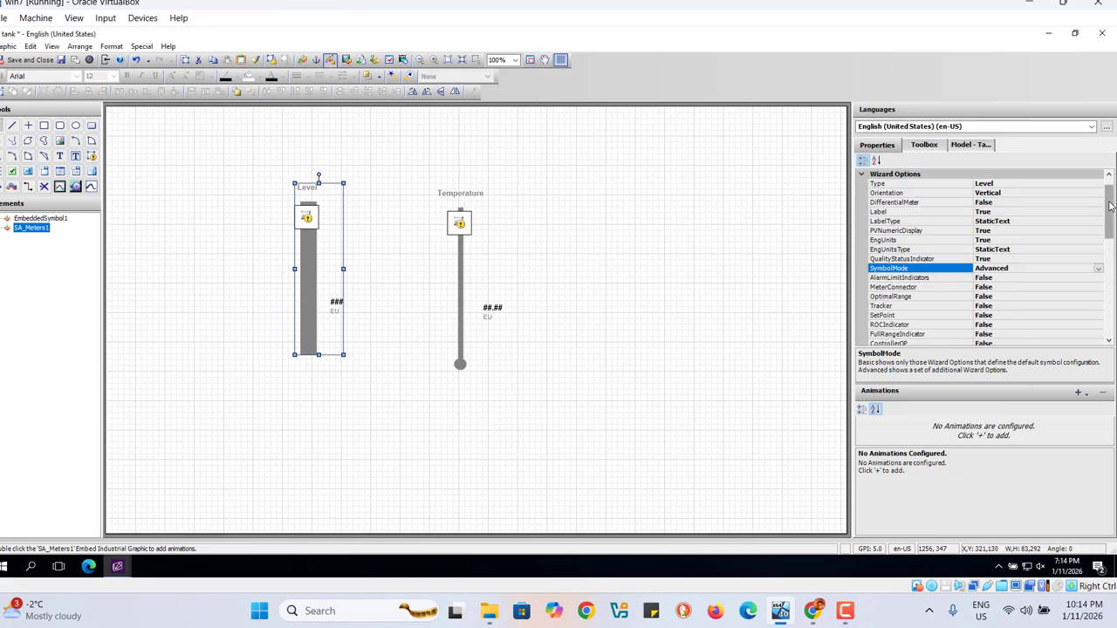
# Step: Enable AlarmLimitIndicators on the Level meter, with AlarmHiLimitIndicator and AlarmLoLoLimitIndicator set to True
pyautogui.moveTo(1109, 204); pyautogui.dragTo(1111, 219)
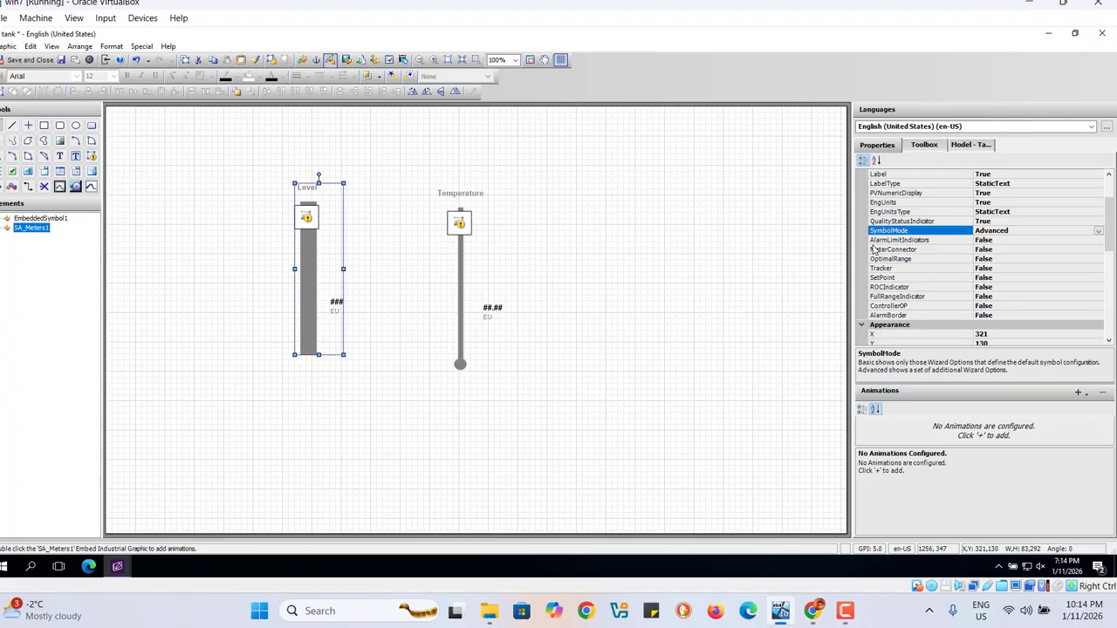
pyautogui.doubleClick(947, 241)
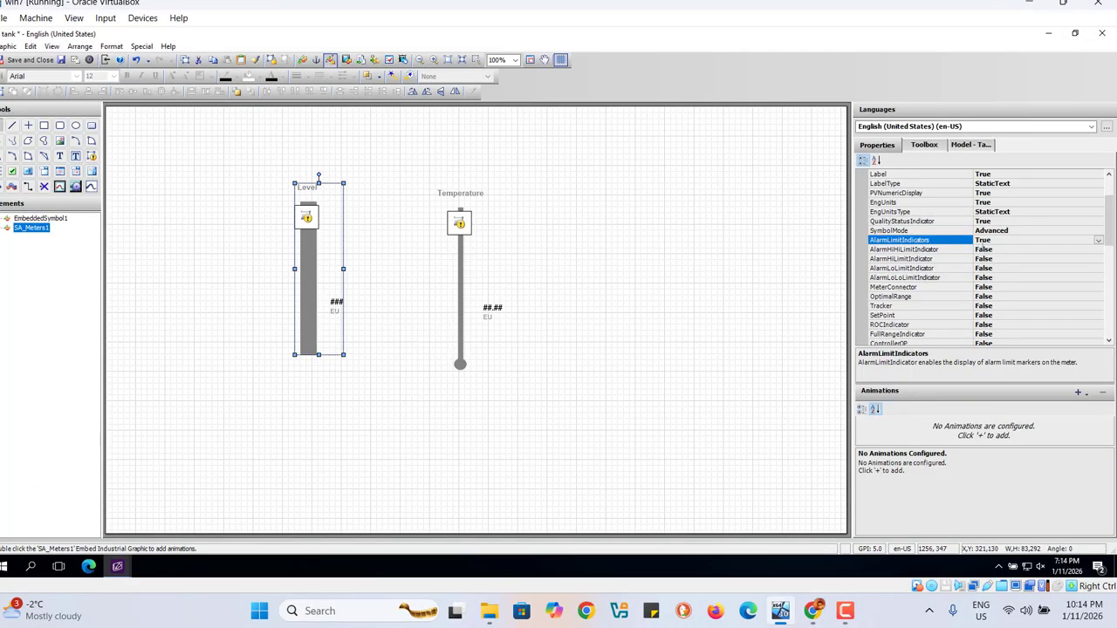
pyautogui.doubleClick(906, 259)
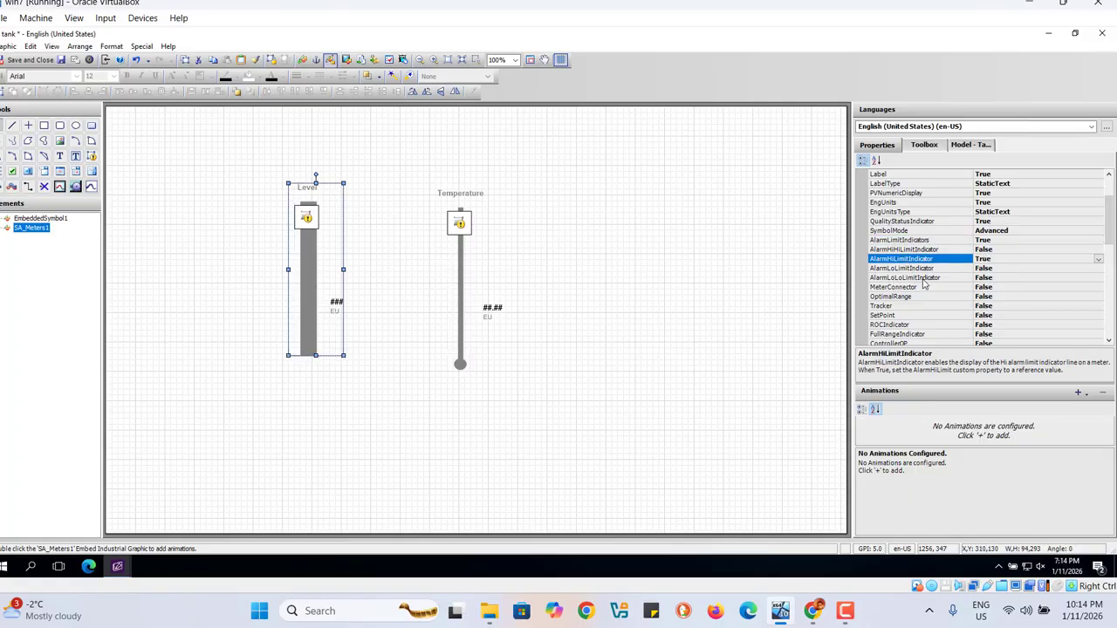
pyautogui.doubleClick(922, 279)
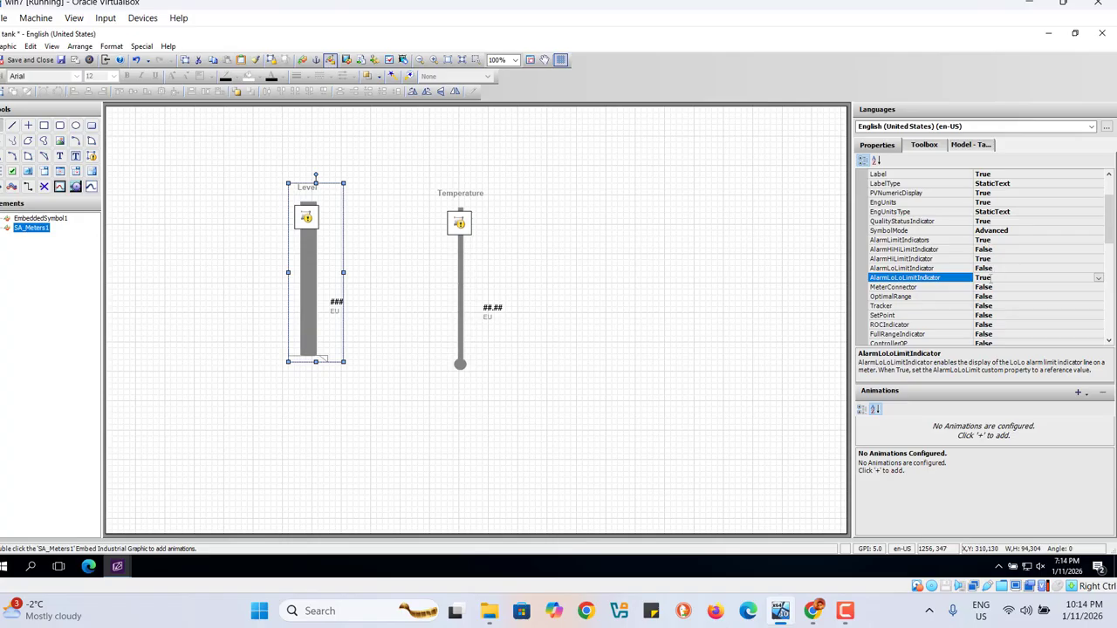
# Step: Set the Level meter's AlarmBorder option to True and deselect the meter
pyautogui.scroll(-3, 1114, 225)
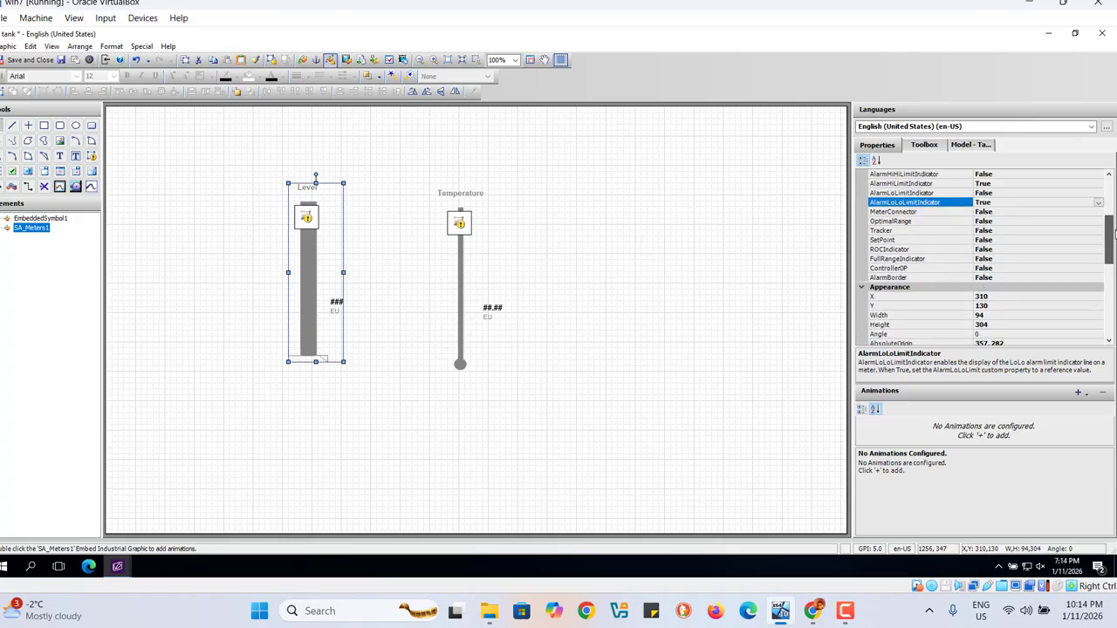
pyautogui.click(891, 279)
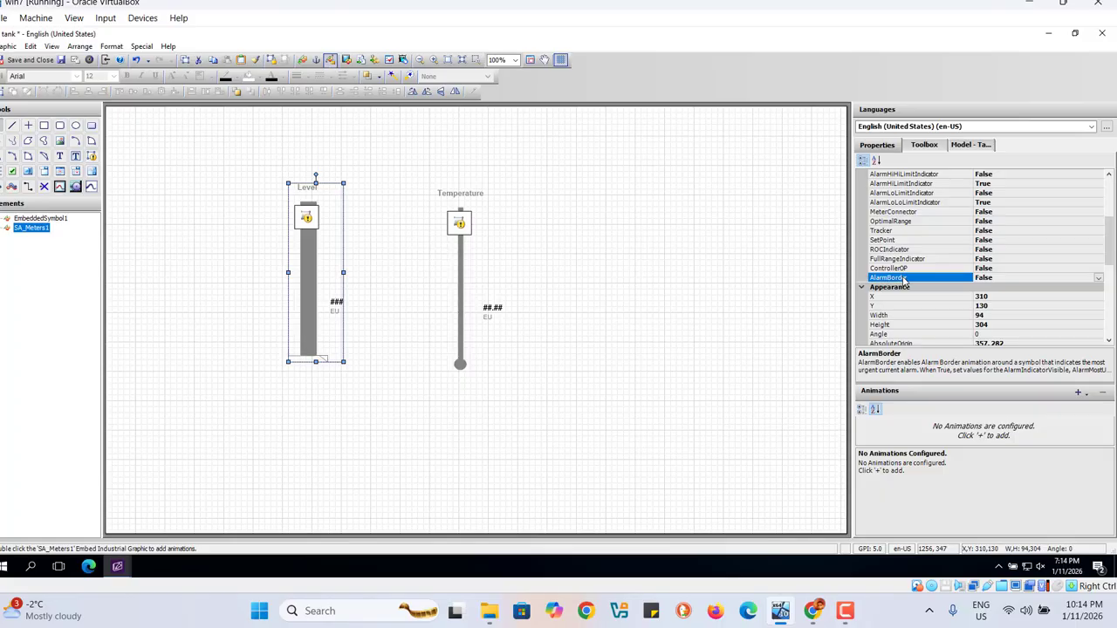
pyautogui.doubleClick(905, 279)
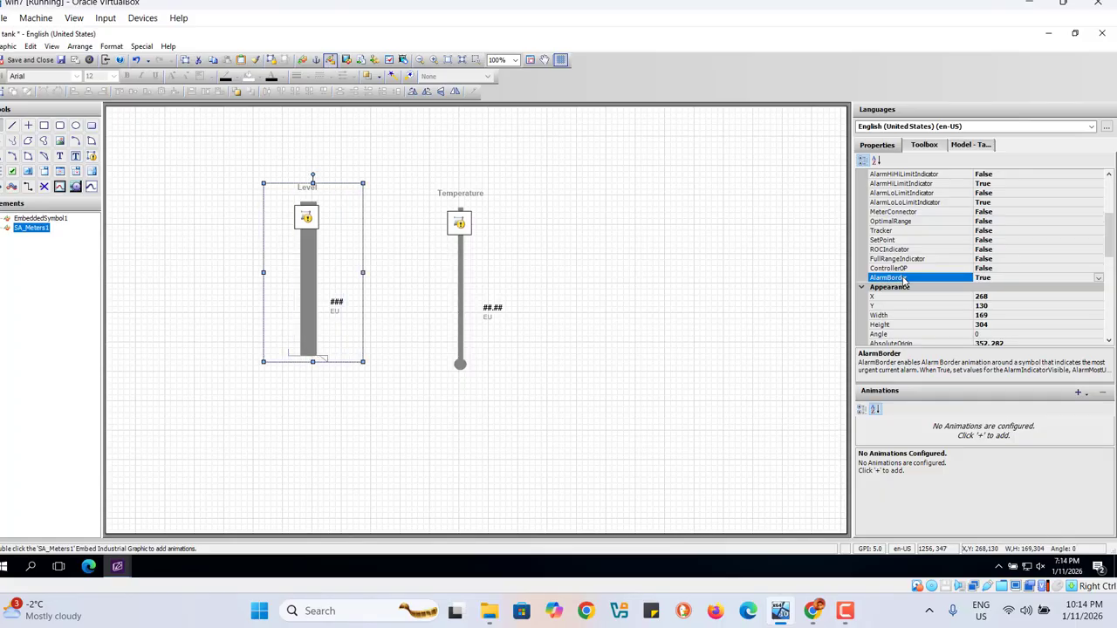
pyautogui.click(637, 304)
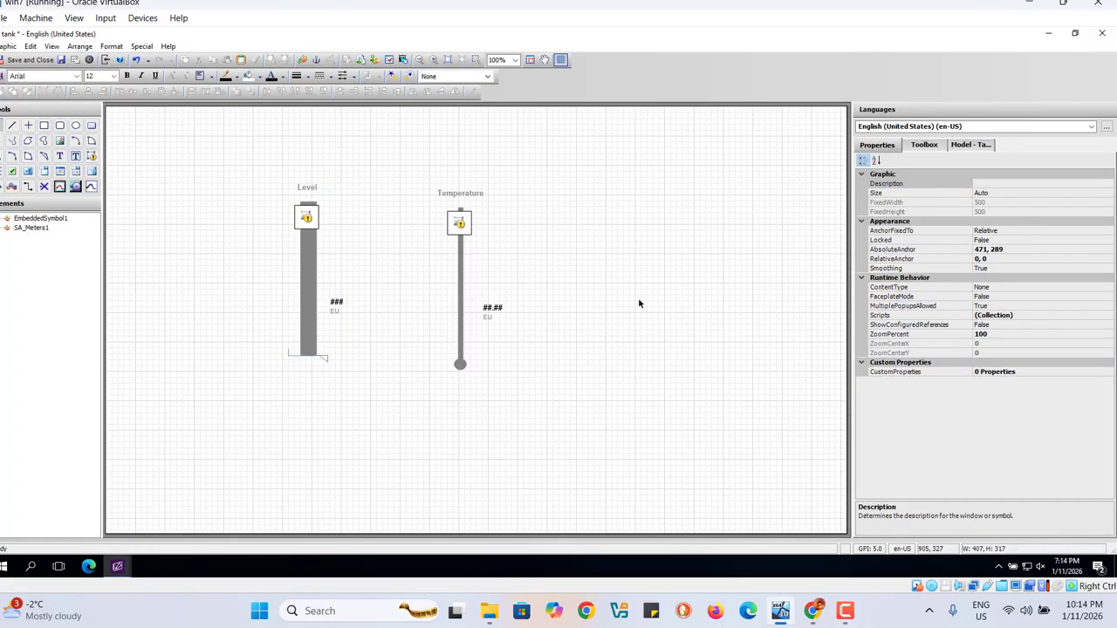
# Step: Open the custom properties of the Level meter for editing
pyautogui.click(312, 289)
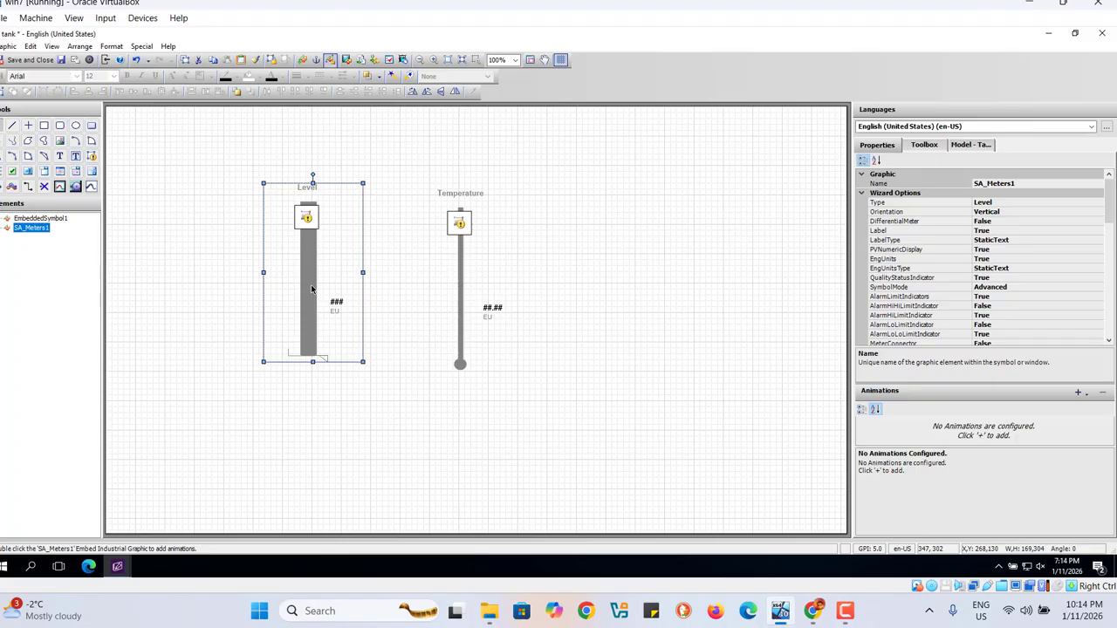
pyautogui.rightClick(311, 289)
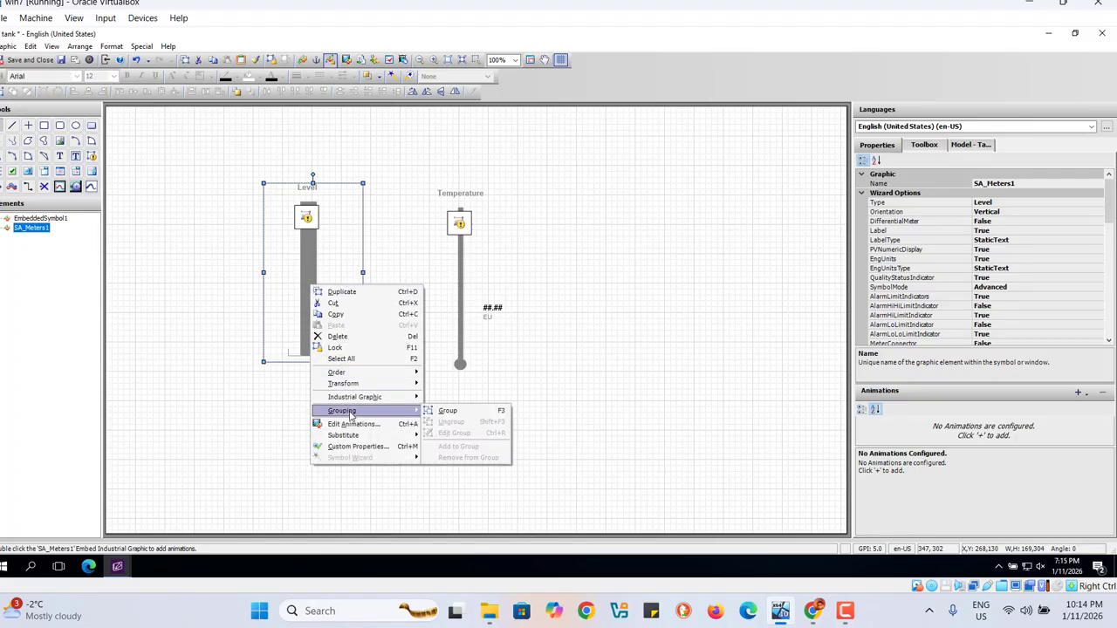
pyautogui.moveTo(351, 435)
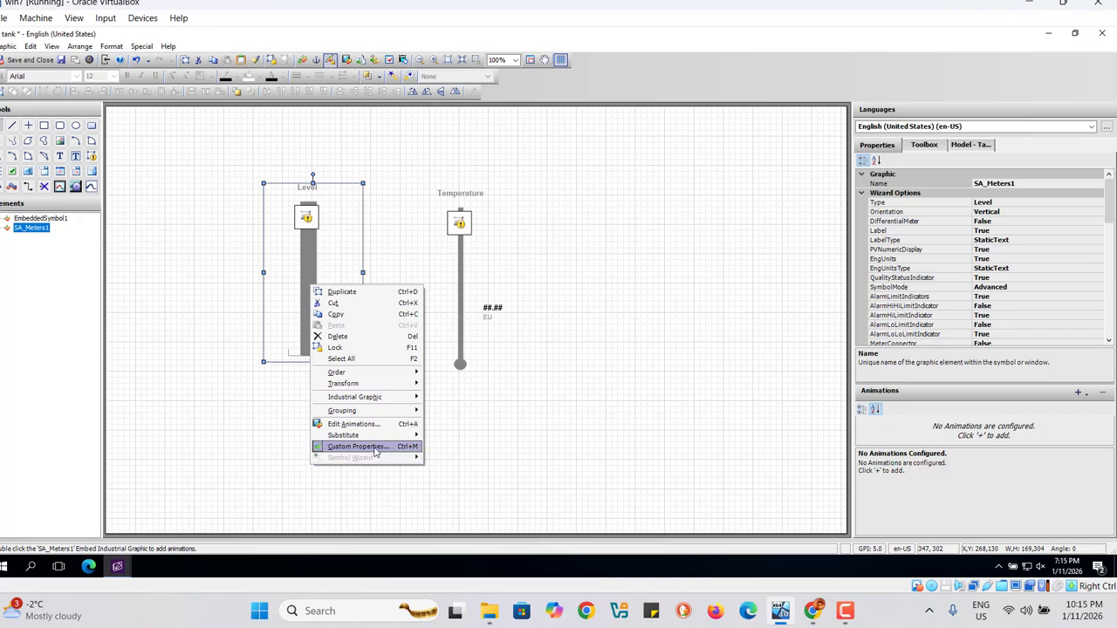
pyautogui.click(376, 452)
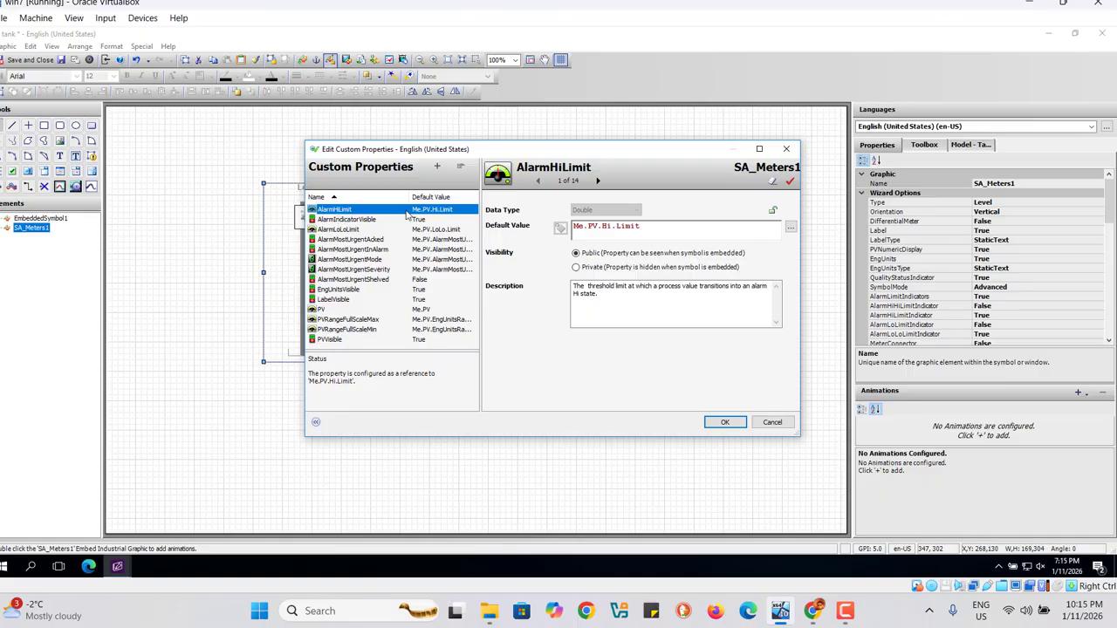
# Step: Set the default value of the Level meter's AlarmHiLimit custom property to tank_level.HiLimit
pyautogui.click(650, 230)
pyautogui.press('BackSpace')
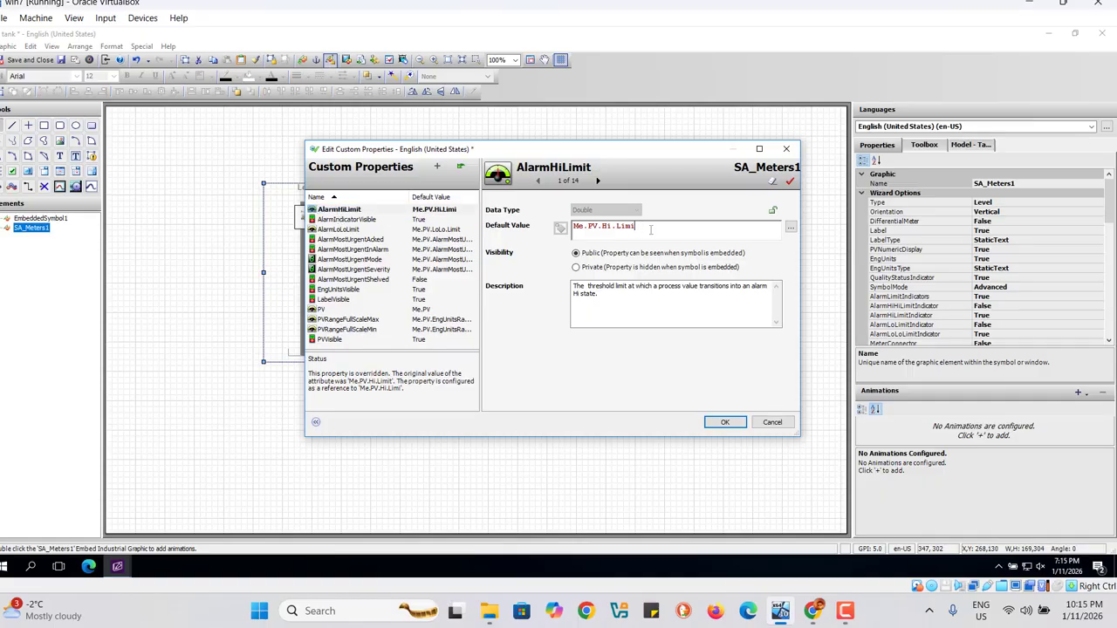
pyautogui.press('BackSpace')
pyautogui.press('BackSpace')
pyautogui.press('BackSpace')
pyautogui.press('BackSpace')
pyautogui.press('BackSpace')
pyautogui.press('BackSpace')
pyautogui.press('BackSpace')
pyautogui.press('BackSpace')
pyautogui.press('BackSpace')
pyautogui.press('BackSpace')
pyautogui.press('BackSpace')
pyautogui.press('BackSpace')
pyautogui.press('BackSpace')
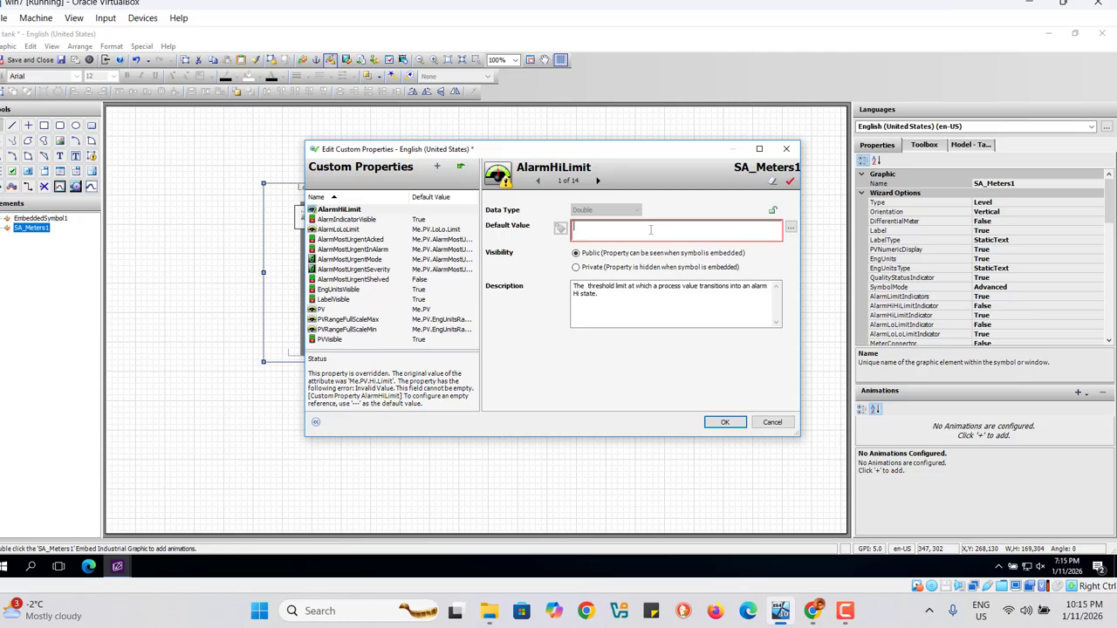
pyautogui.write('t')
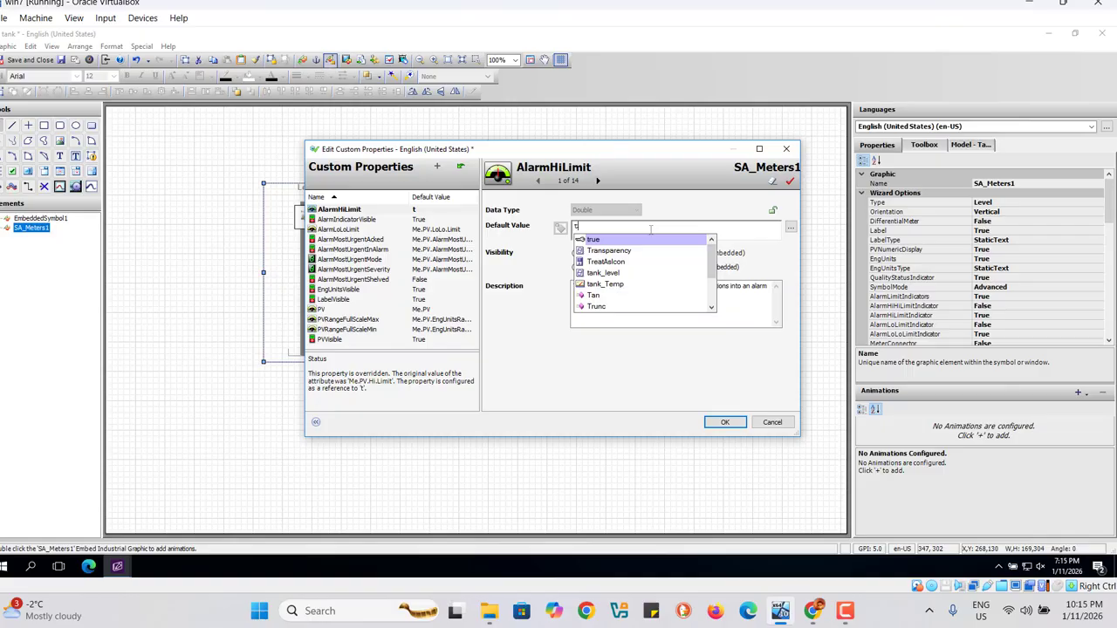
pyautogui.click(608, 274)
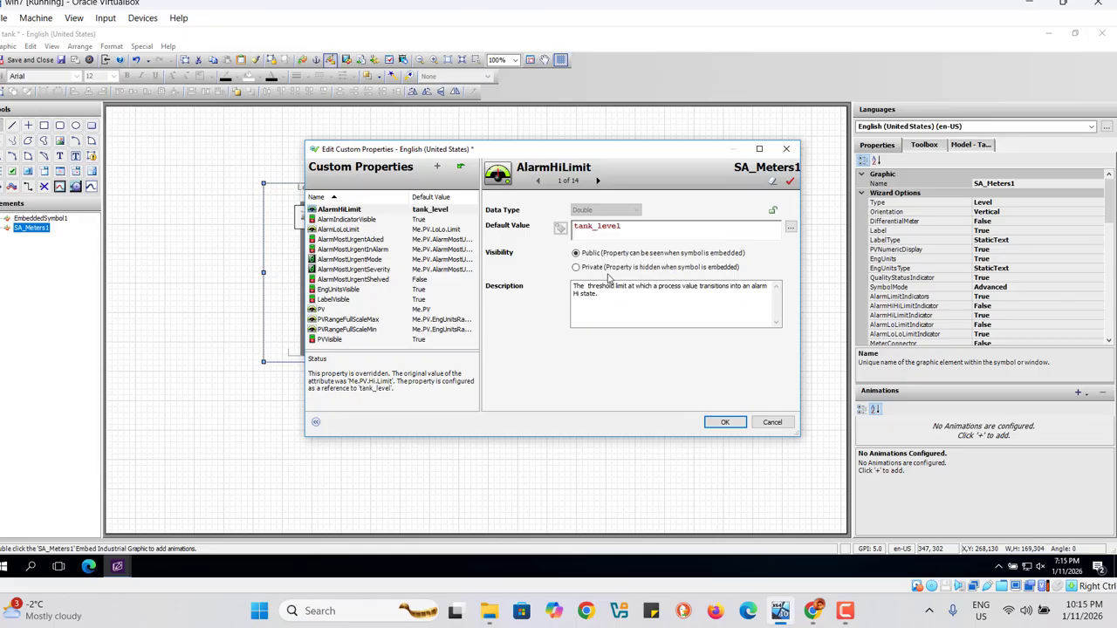
pyautogui.write('.')
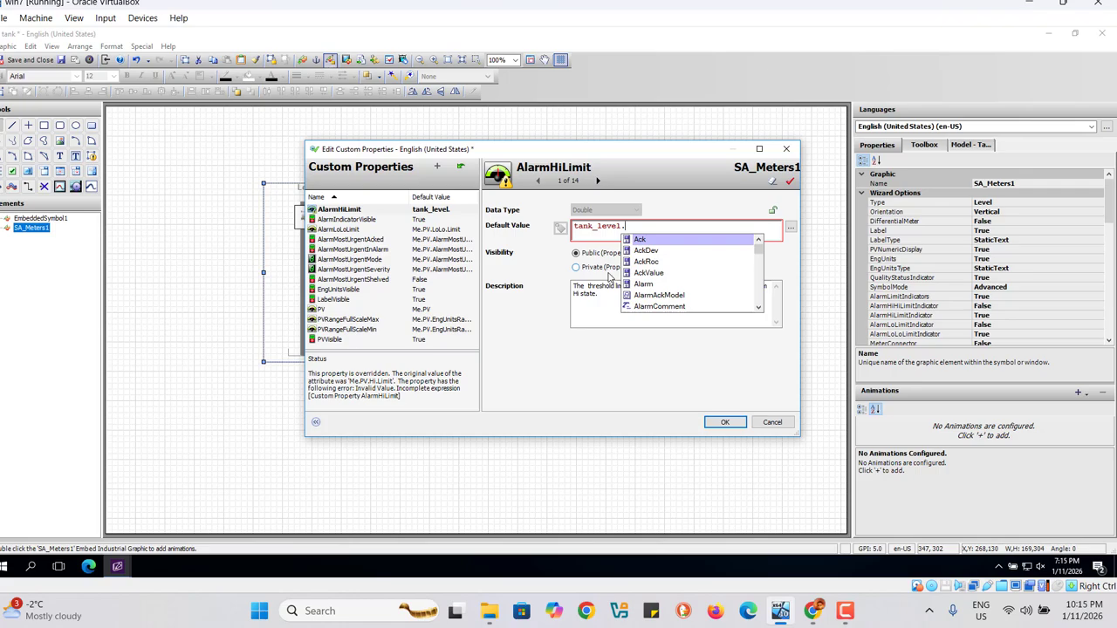
pyautogui.write('h')
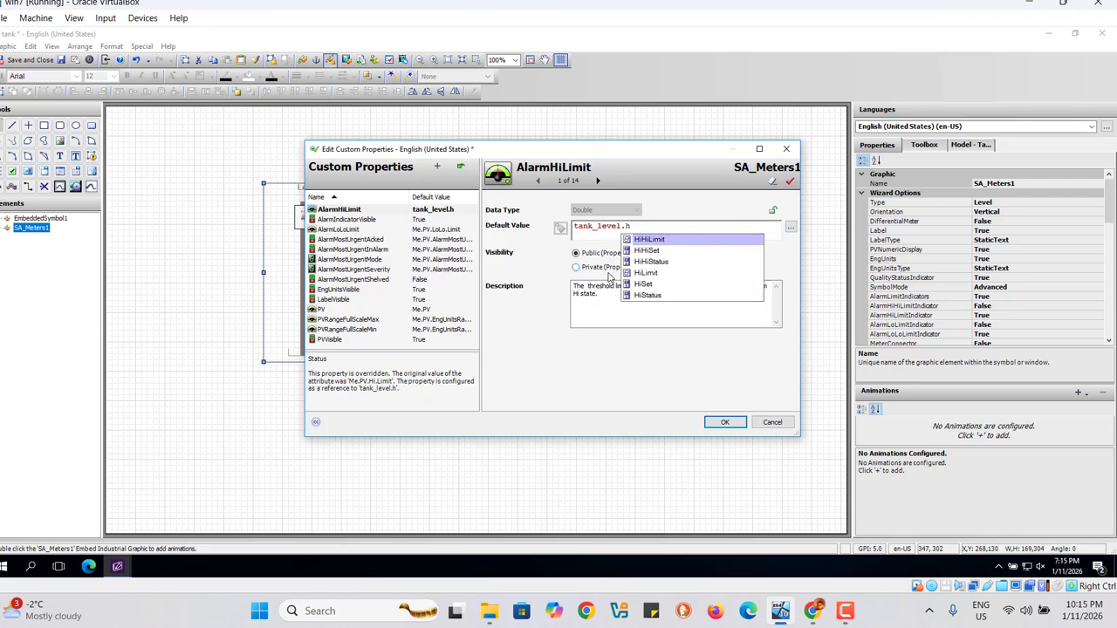
pyautogui.doubleClick(646, 274)
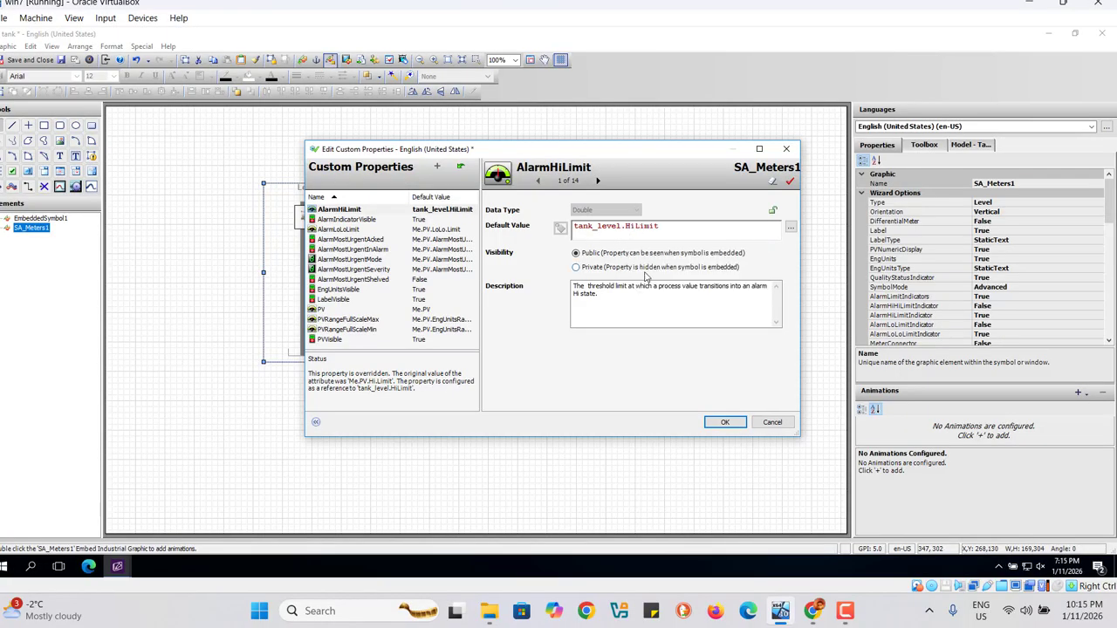
# Step: Replace the default value of the AlarmLoLoLimit custom property with tank_level.LoLoLimit
pyautogui.click(361, 223)
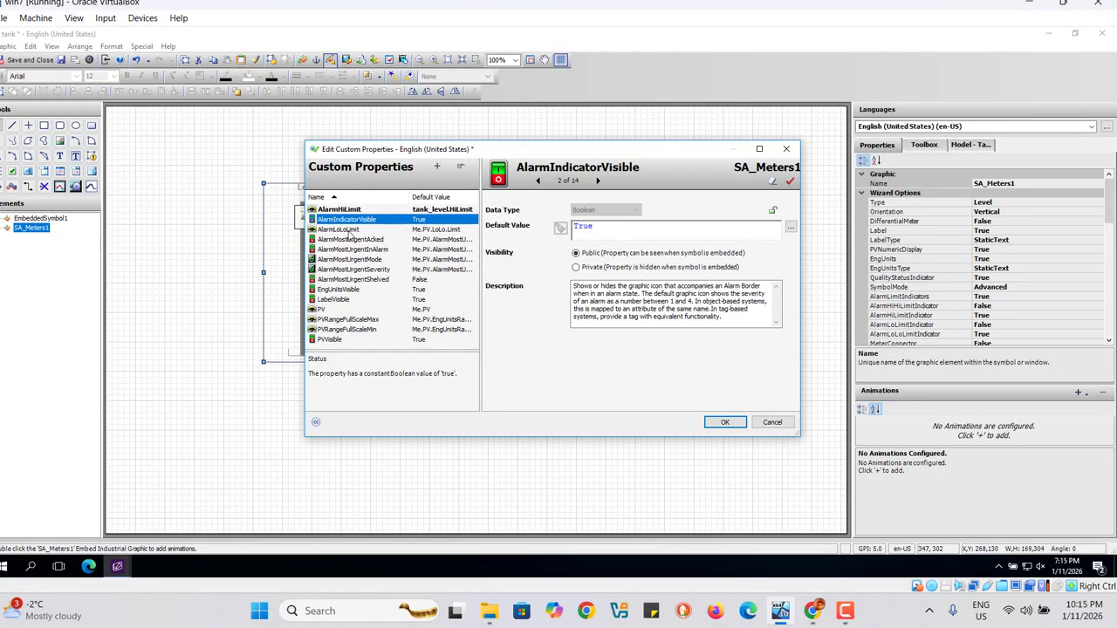
pyautogui.click(345, 230)
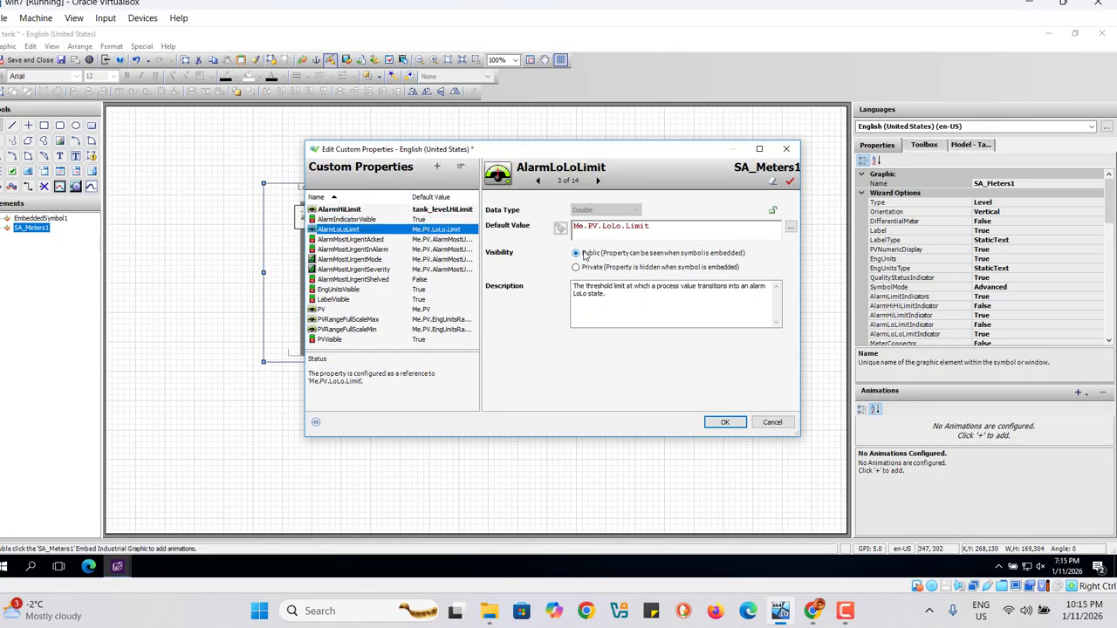
pyautogui.click(657, 227)
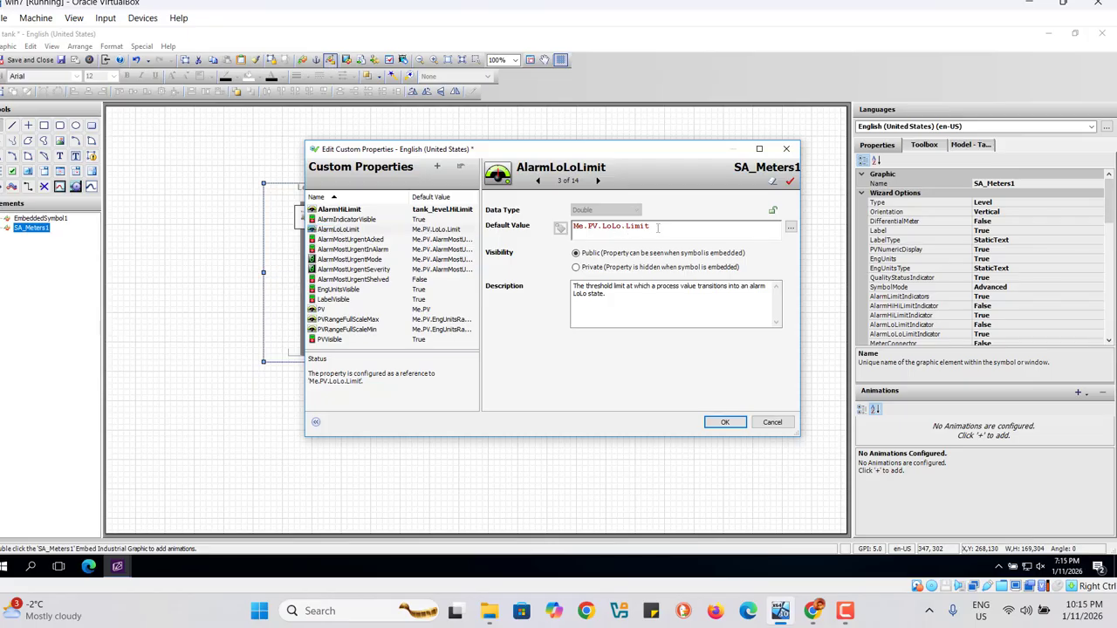
pyautogui.press('BackSpace')
pyautogui.press('BackSpace')
pyautogui.press('BackSpace')
pyautogui.press('BackSpace')
pyautogui.press('BackSpace')
pyautogui.press('BackSpace')
pyautogui.press('BackSpace')
pyautogui.press('BackSpace')
pyautogui.press('BackSpace')
pyautogui.press('BackSpace')
pyautogui.press('BackSpace')
pyautogui.press('BackSpace')
pyautogui.press('BackSpace')
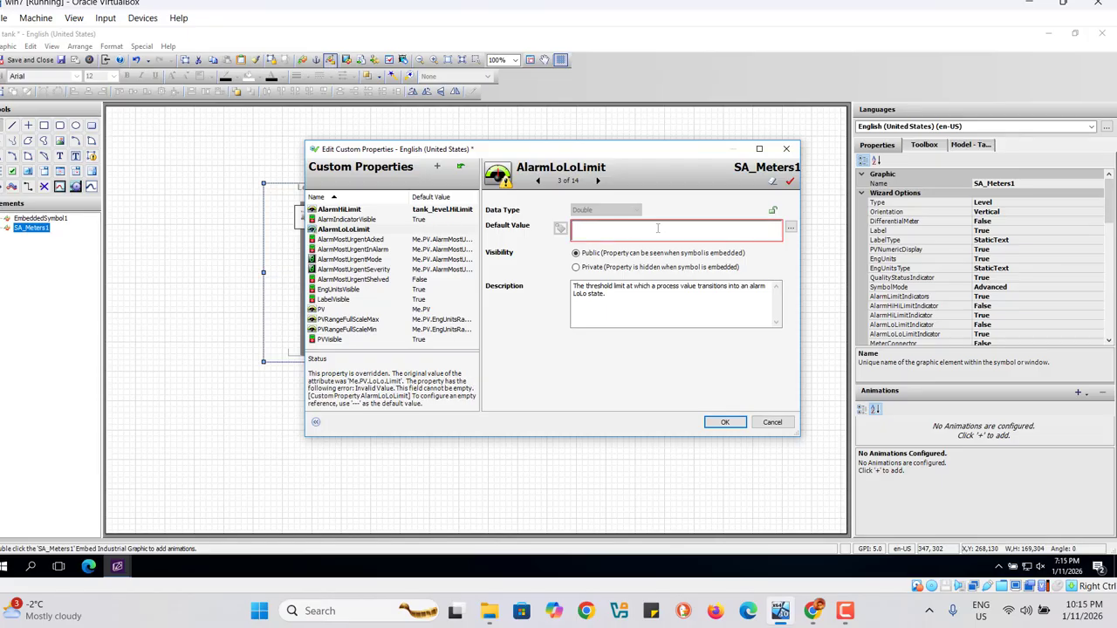
pyautogui.write('tan')
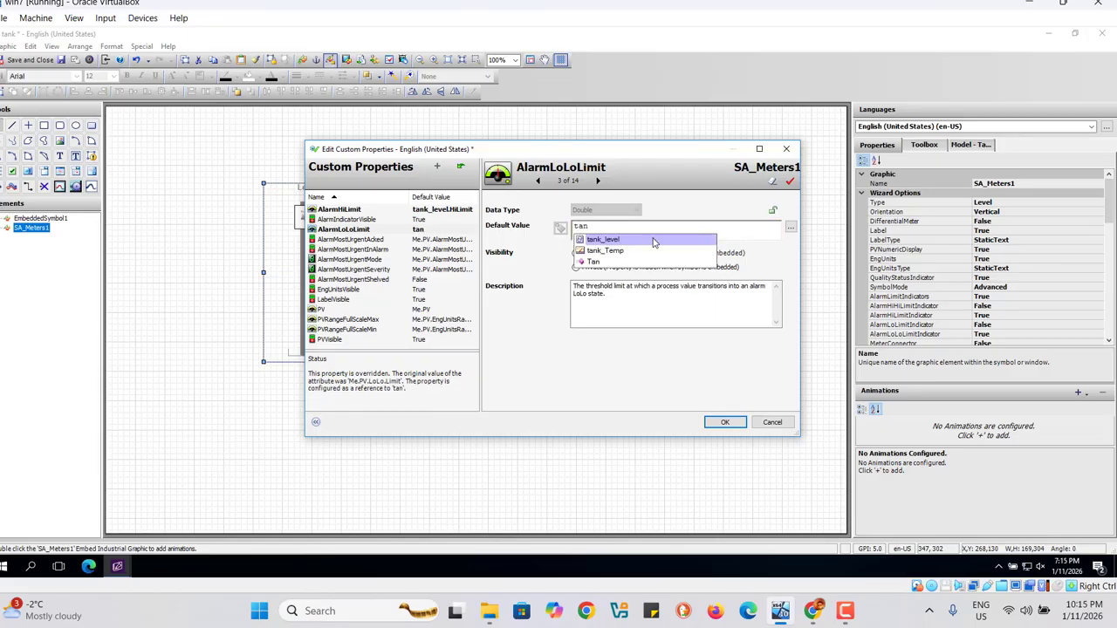
pyautogui.click(599, 240)
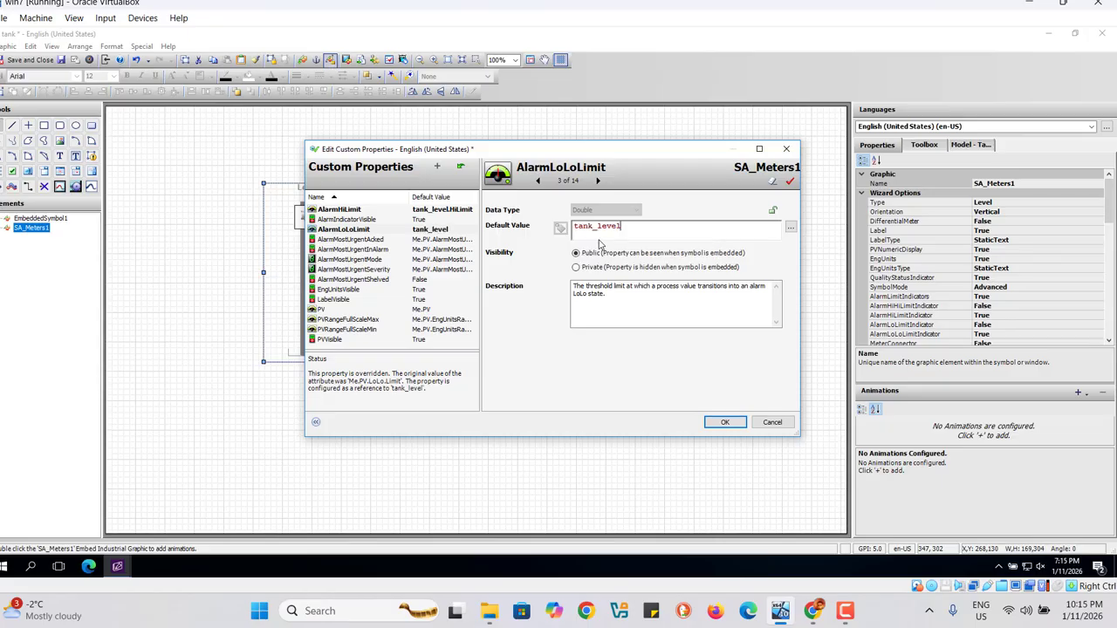
pyautogui.write('.')
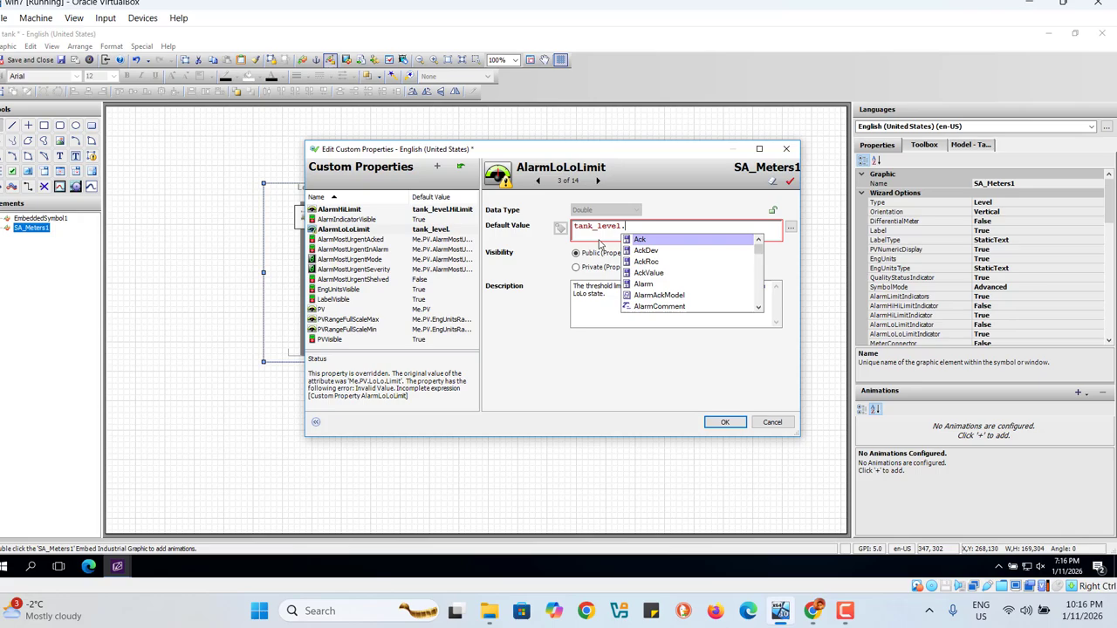
pyautogui.write('l')
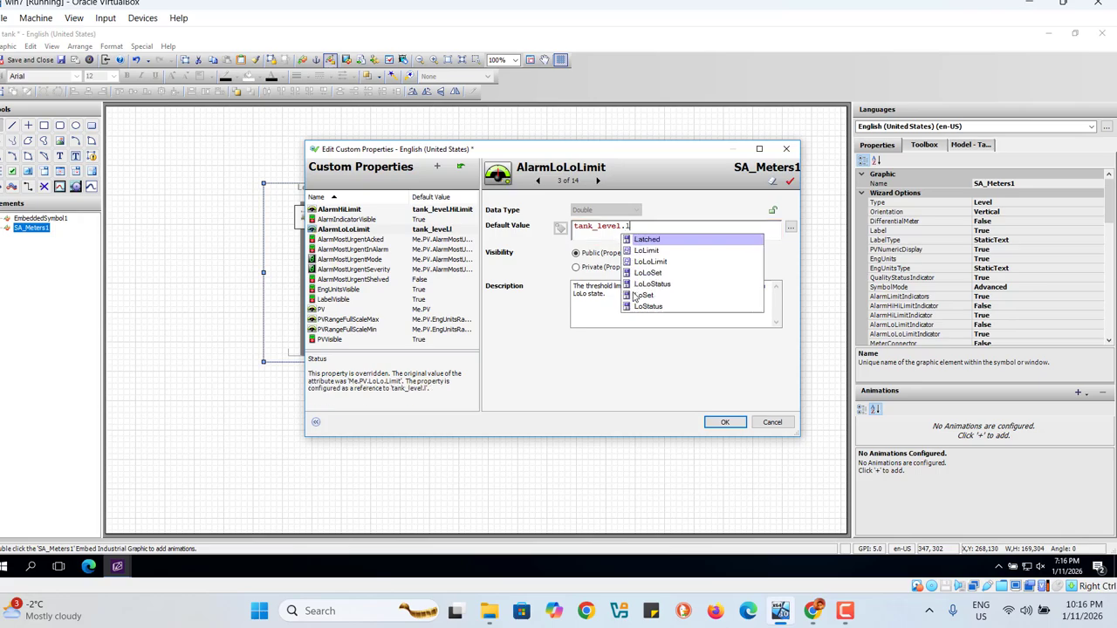
pyautogui.write('o')
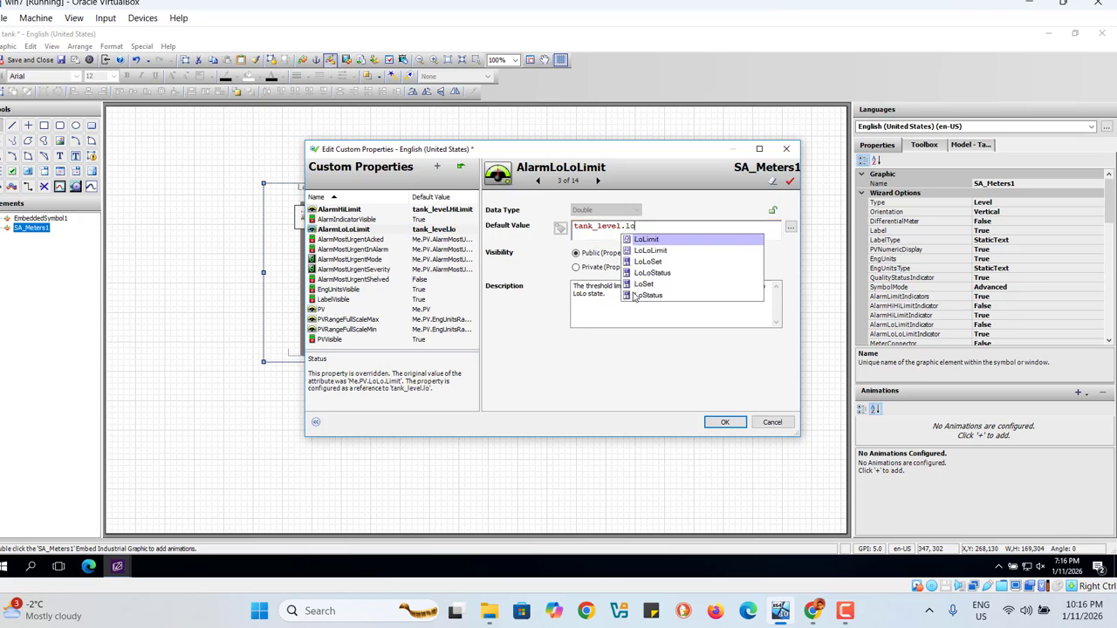
pyautogui.click(659, 252)
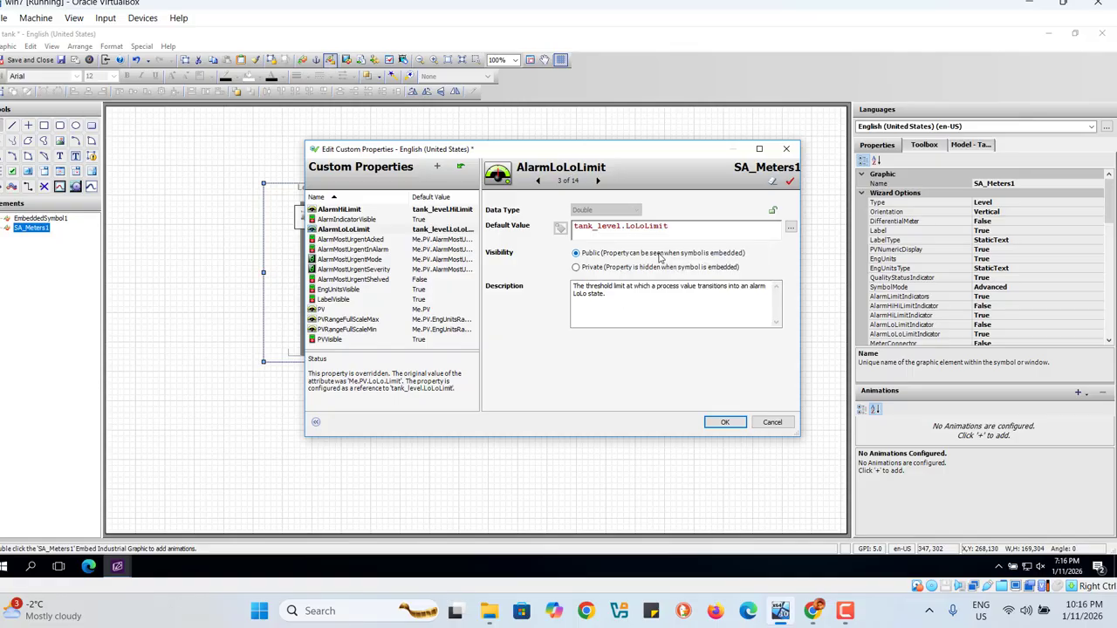
# Step: Point the AlarmMostUrgentAcked custom property to tank_level.Ack as its default value
pyautogui.click(351, 240)
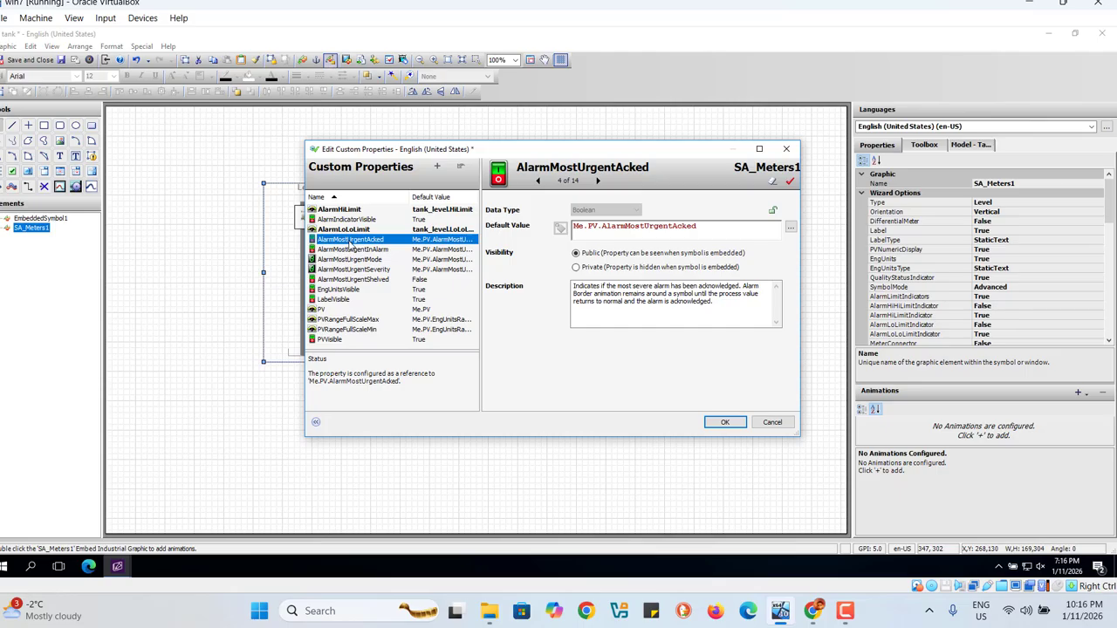
pyautogui.click(714, 233)
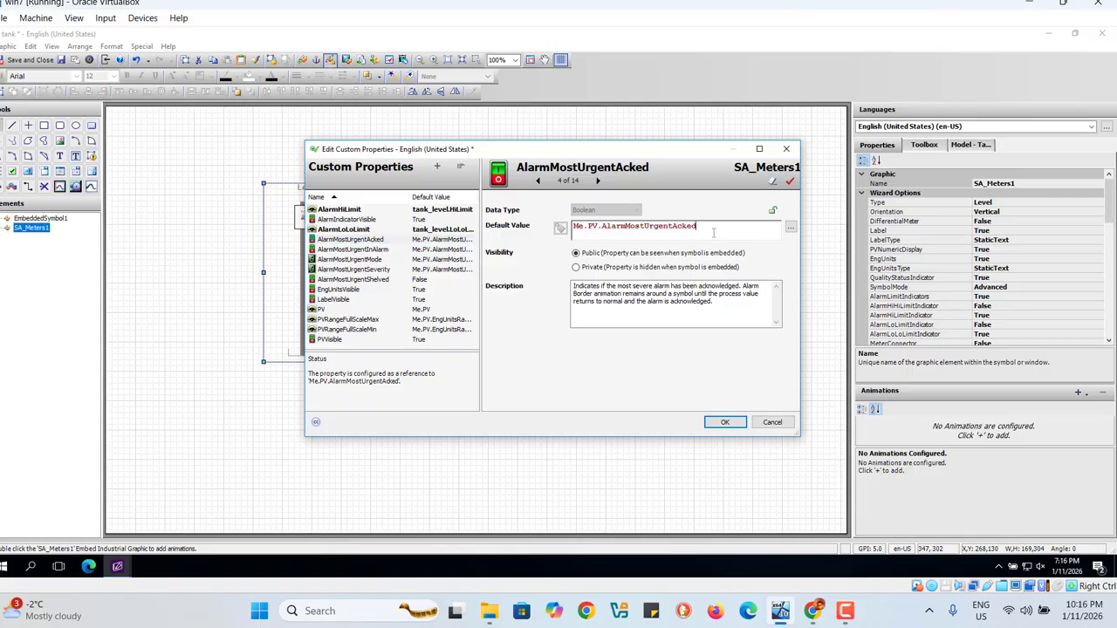
pyautogui.press('BackSpace')
pyautogui.press('BackSpace')
pyautogui.press('BackSpace')
pyautogui.press('BackSpace')
pyautogui.press('BackSpace')
pyautogui.press('BackSpace')
pyautogui.press('BackSpace')
pyautogui.press('BackSpace')
pyautogui.press('BackSpace')
pyautogui.press('BackSpace')
pyautogui.press('BackSpace')
pyautogui.press('BackSpace')
pyautogui.press('BackSpace')
pyautogui.press('BackSpace')
pyautogui.press('BackSpace')
pyautogui.press('BackSpace')
pyautogui.press('BackSpace')
pyautogui.press('BackSpace')
pyautogui.press('BackSpace')
pyautogui.press('BackSpace')
pyautogui.press('BackSpace')
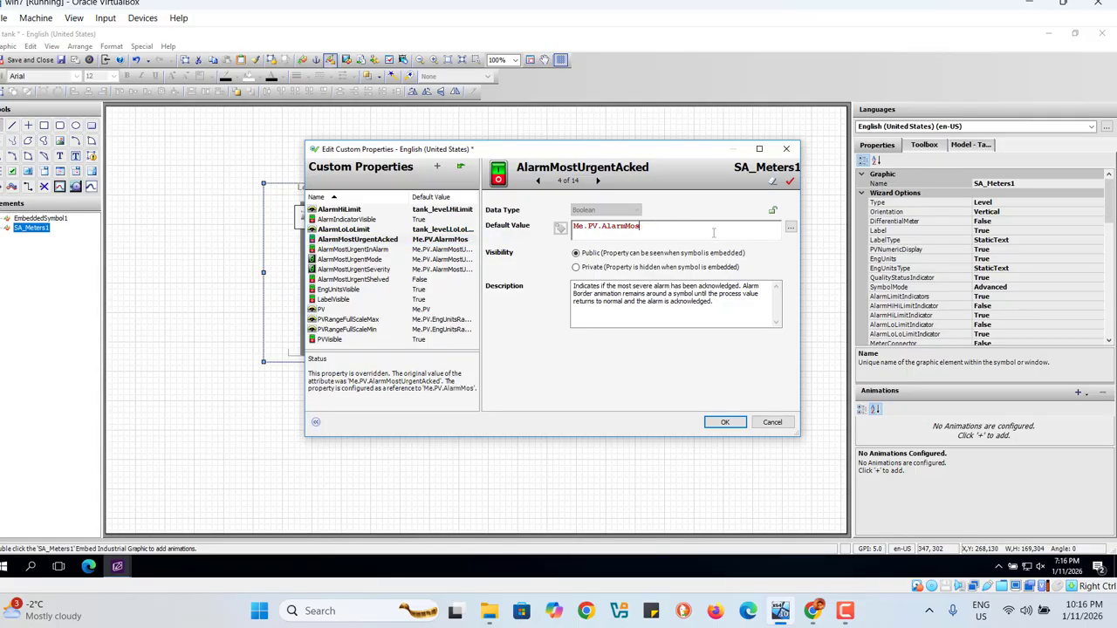
pyautogui.write('tank')
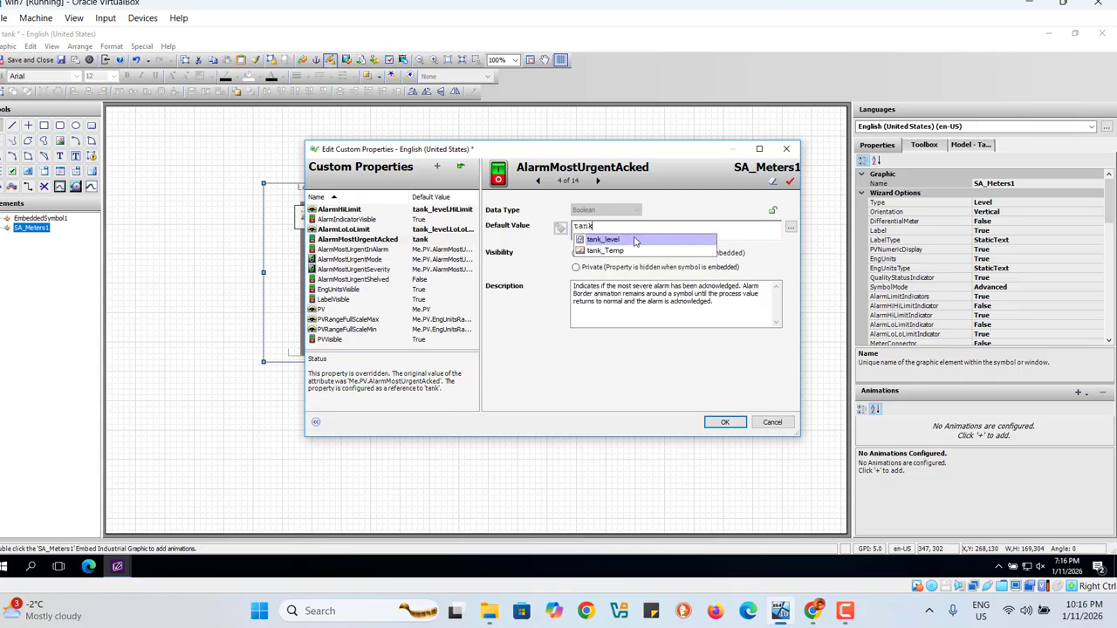
pyautogui.click(634, 241)
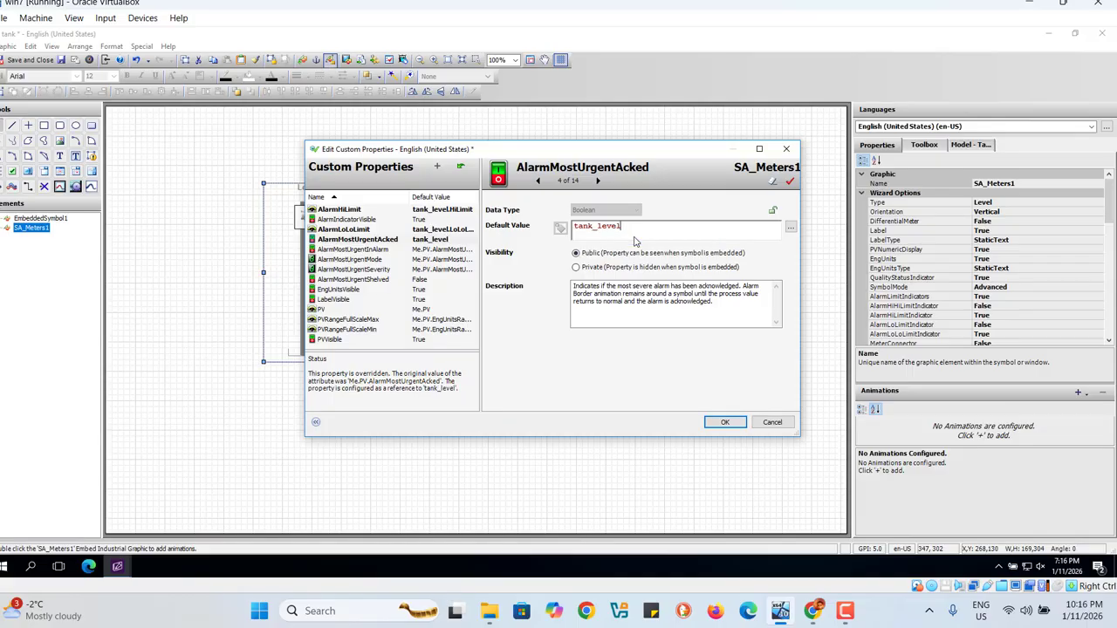
pyautogui.write('.')
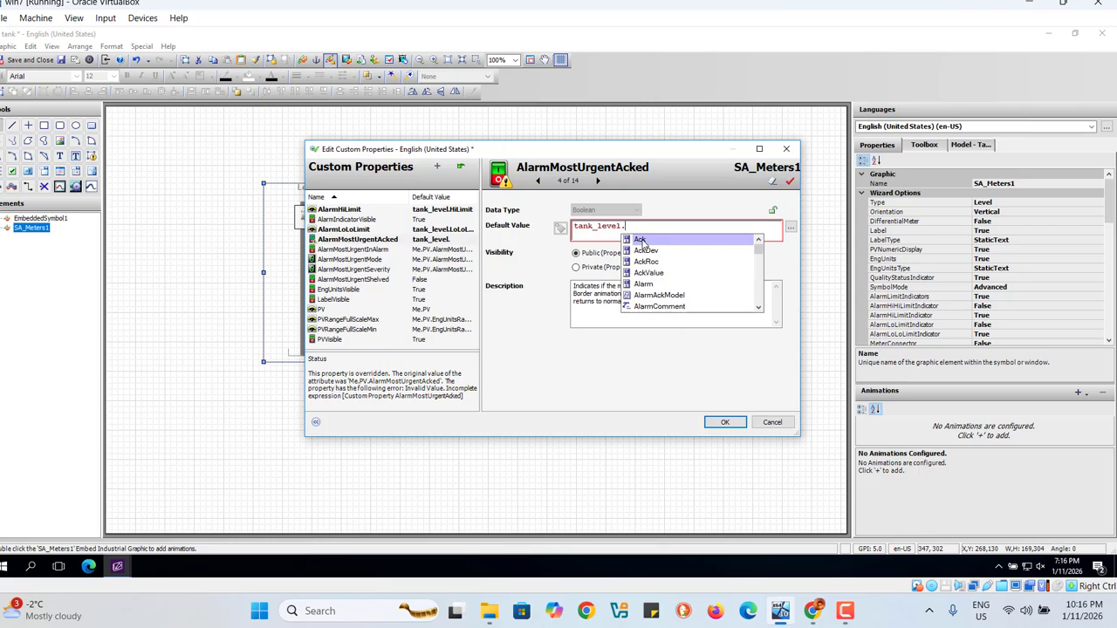
pyautogui.click(641, 241)
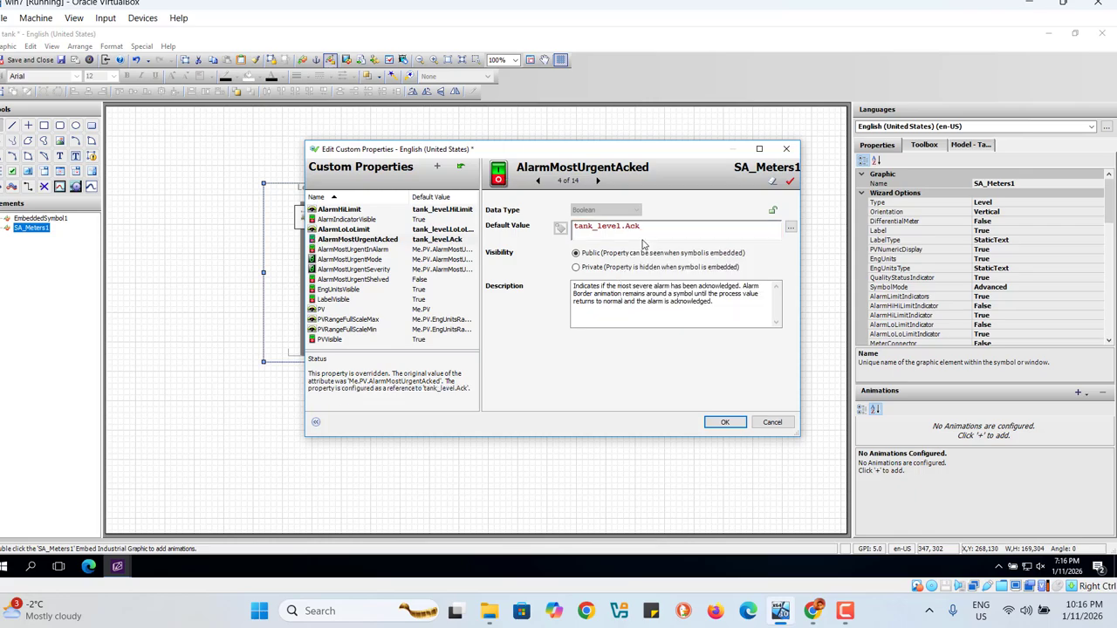
# Step: Set the default value of the AlarmMostUrgentInAlarm custom property to tank_level.Alarm
pyautogui.click(369, 252)
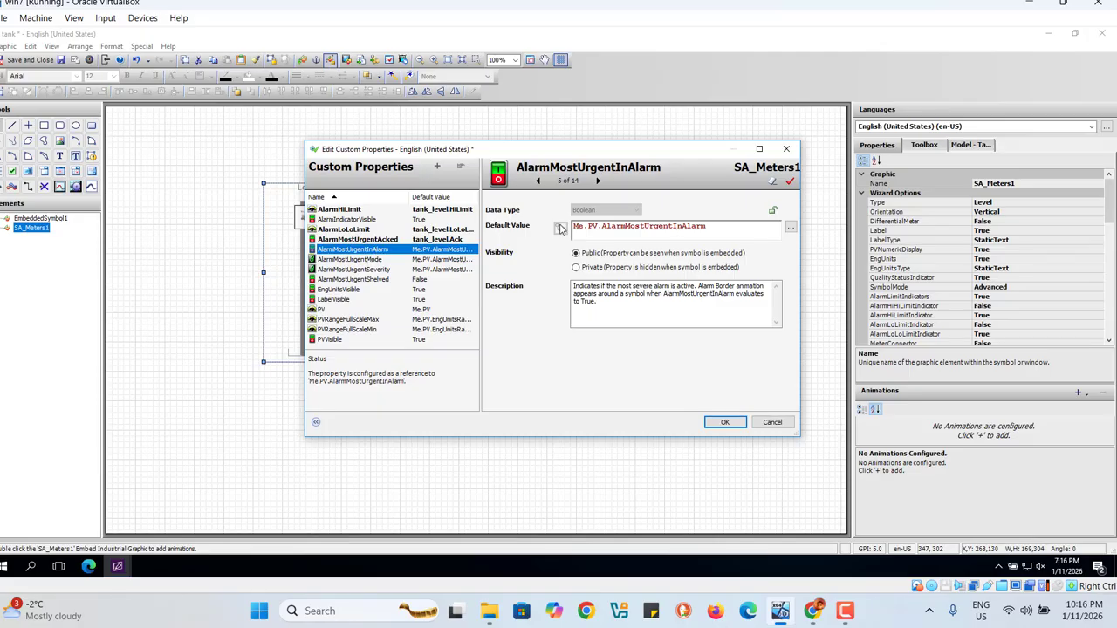
pyautogui.click(720, 226)
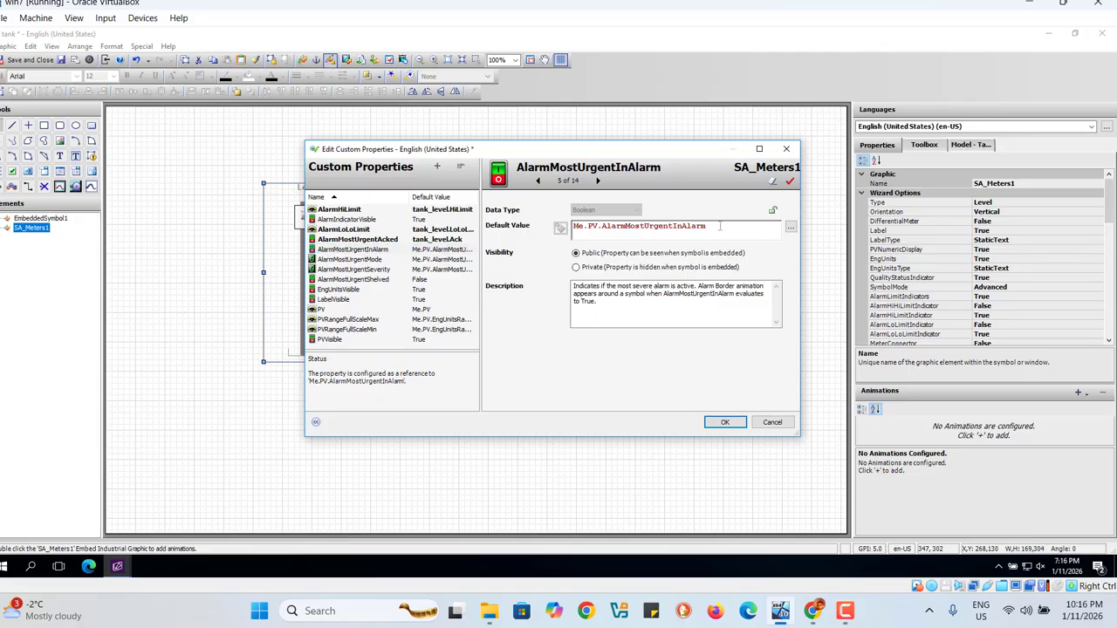
pyautogui.press('BackSpace')
pyautogui.press('BackSpace')
pyautogui.press('BackSpace')
pyautogui.press('BackSpace')
pyautogui.press('BackSpace')
pyautogui.press('BackSpace')
pyautogui.press('BackSpace')
pyautogui.press('BackSpace')
pyautogui.press('BackSpace')
pyautogui.press('BackSpace')
pyautogui.press('BackSpace')
pyautogui.press('BackSpace')
pyautogui.press('BackSpace')
pyautogui.press('BackSpace')
pyautogui.press('BackSpace')
pyautogui.press('BackSpace')
pyautogui.press('BackSpace')
pyautogui.press('BackSpace')
pyautogui.press('BackSpace')
pyautogui.press('BackSpace')
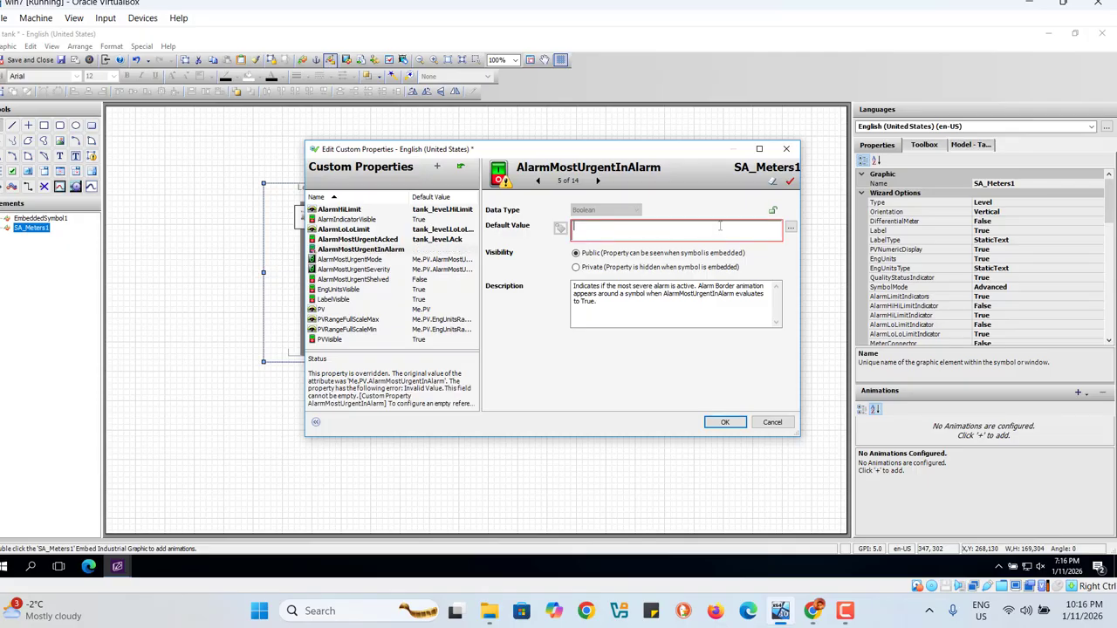
pyautogui.write('tank')
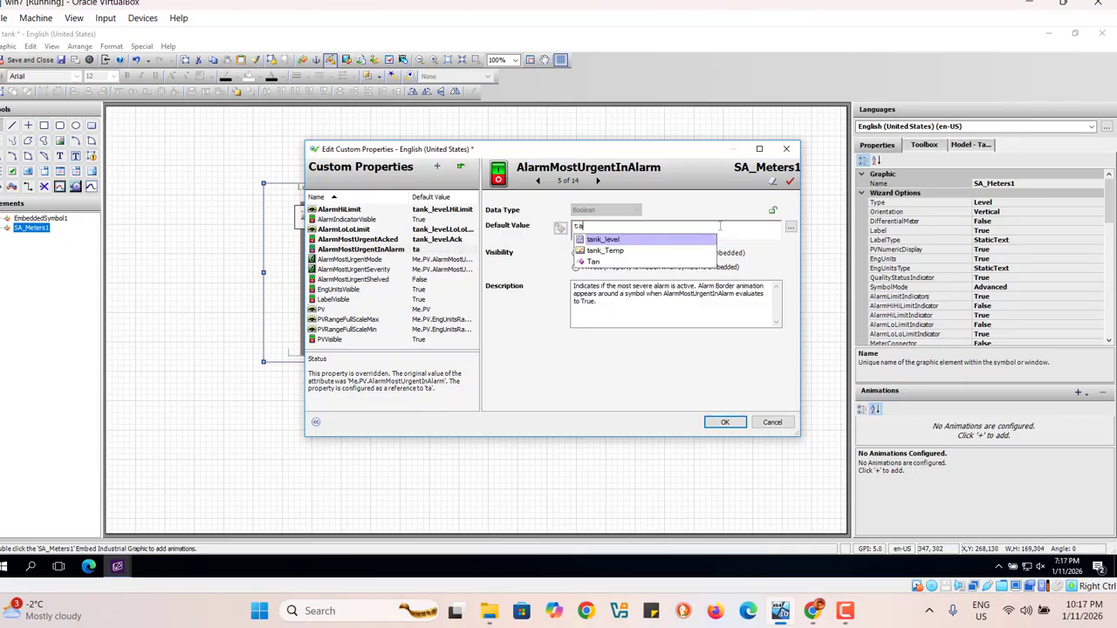
pyautogui.click(639, 240)
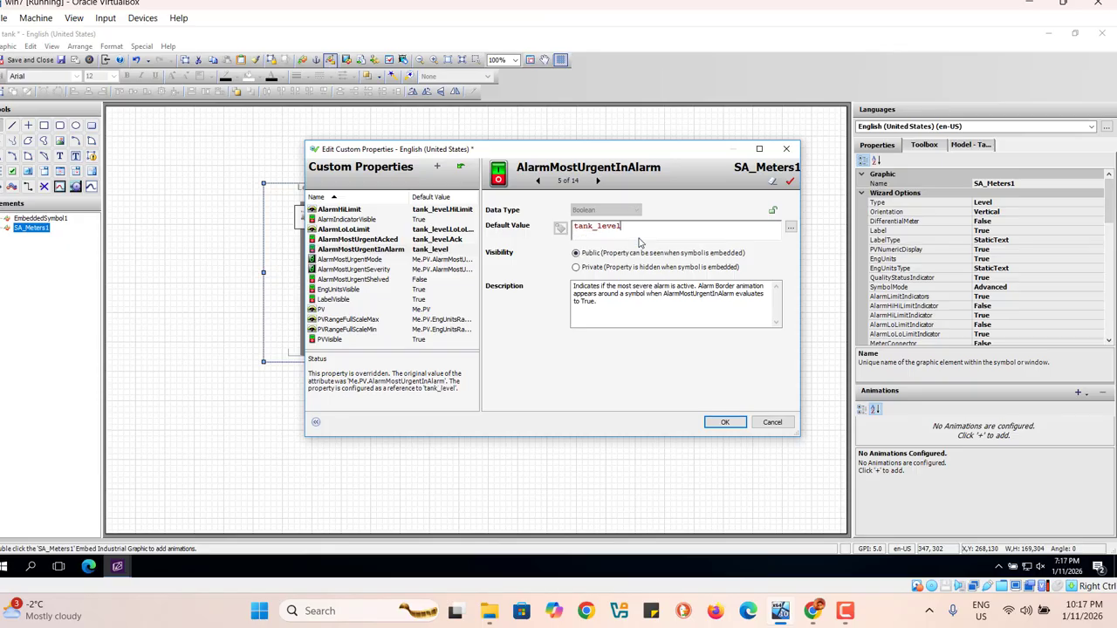
pyautogui.write('.a')
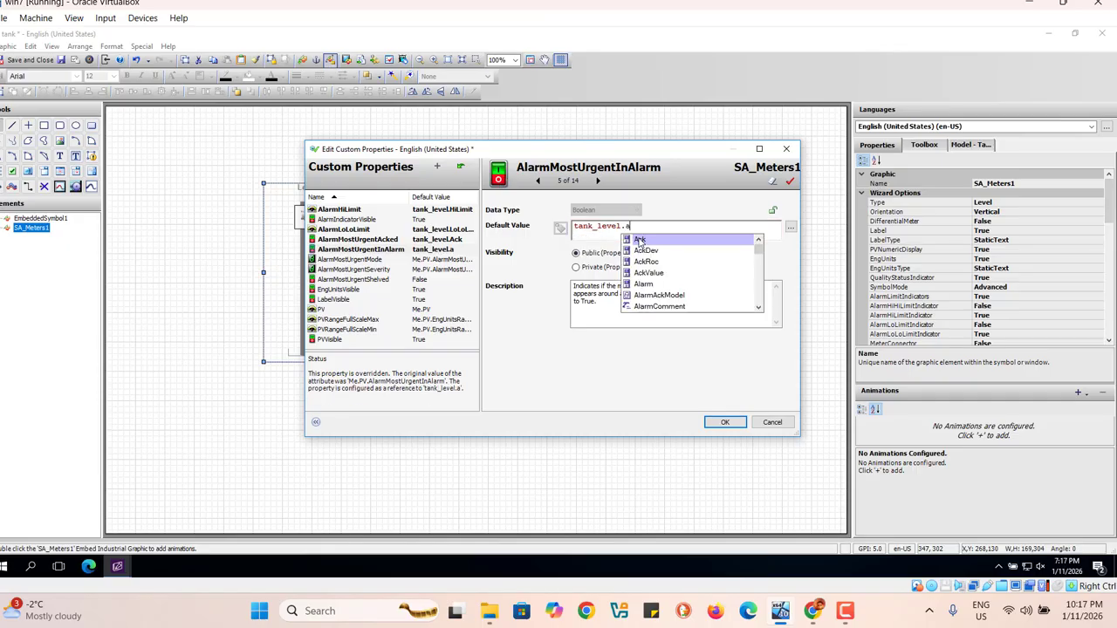
pyautogui.write('l')
pyautogui.click(644, 285)
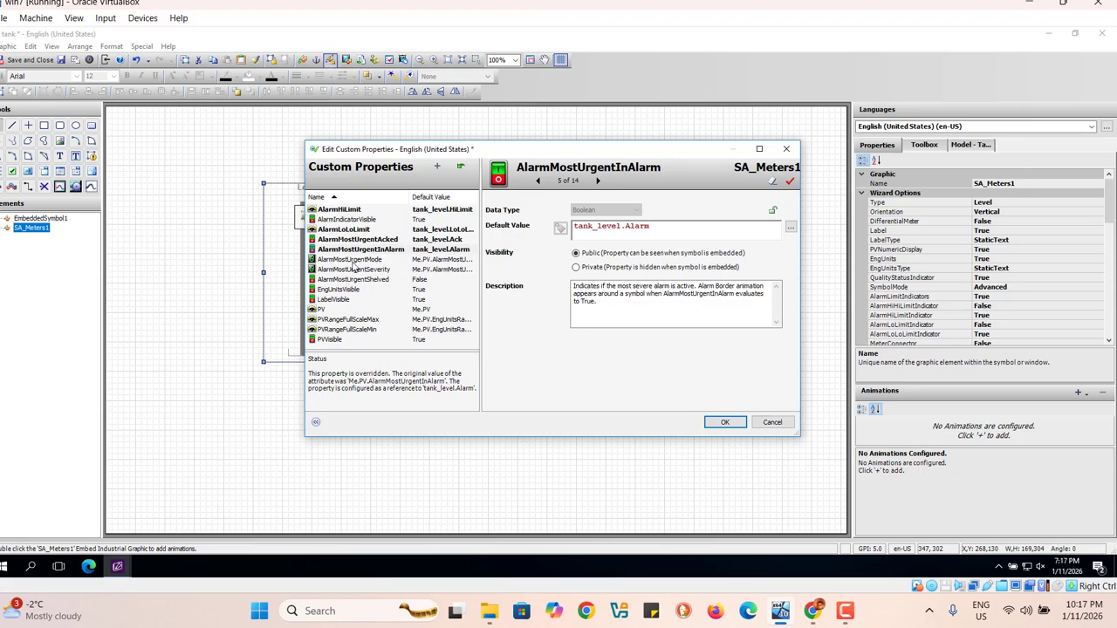
# Step: Replace the default value of the AlarmMostUrgentMode custom property with the constant 1
pyautogui.click(446, 261)
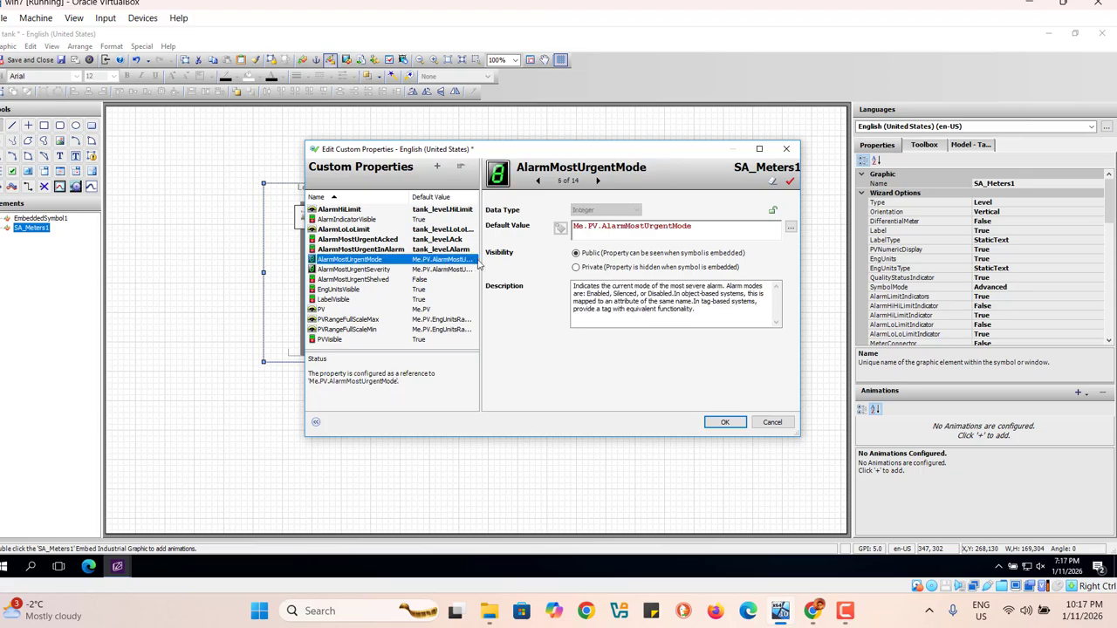
pyautogui.click(731, 228)
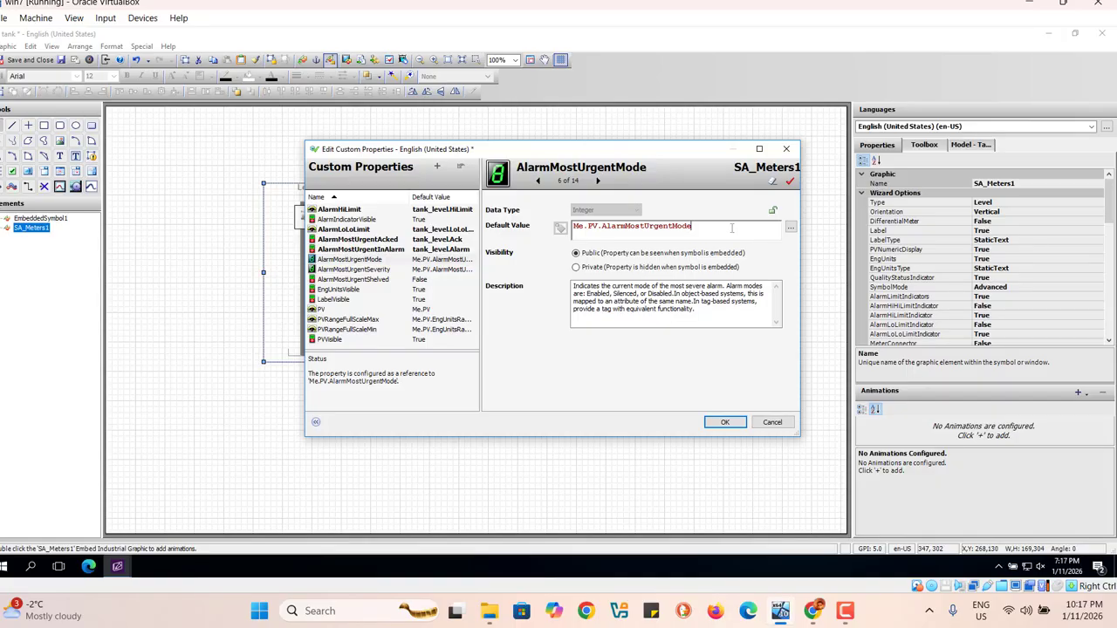
pyautogui.press('BackSpace')
pyautogui.press('BackSpace')
pyautogui.press('BackSpace')
pyautogui.press('BackSpace')
pyautogui.press('BackSpace')
pyautogui.press('BackSpace')
pyautogui.press('BackSpace')
pyautogui.press('BackSpace')
pyautogui.press('BackSpace')
pyautogui.press('BackSpace')
pyautogui.press('BackSpace')
pyautogui.press('BackSpace')
pyautogui.press('BackSpace')
pyautogui.press('BackSpace')
pyautogui.press('BackSpace')
pyautogui.press('BackSpace')
pyautogui.press('BackSpace')
pyautogui.press('BackSpace')
pyautogui.press('BackSpace')
pyautogui.press('BackSpace')
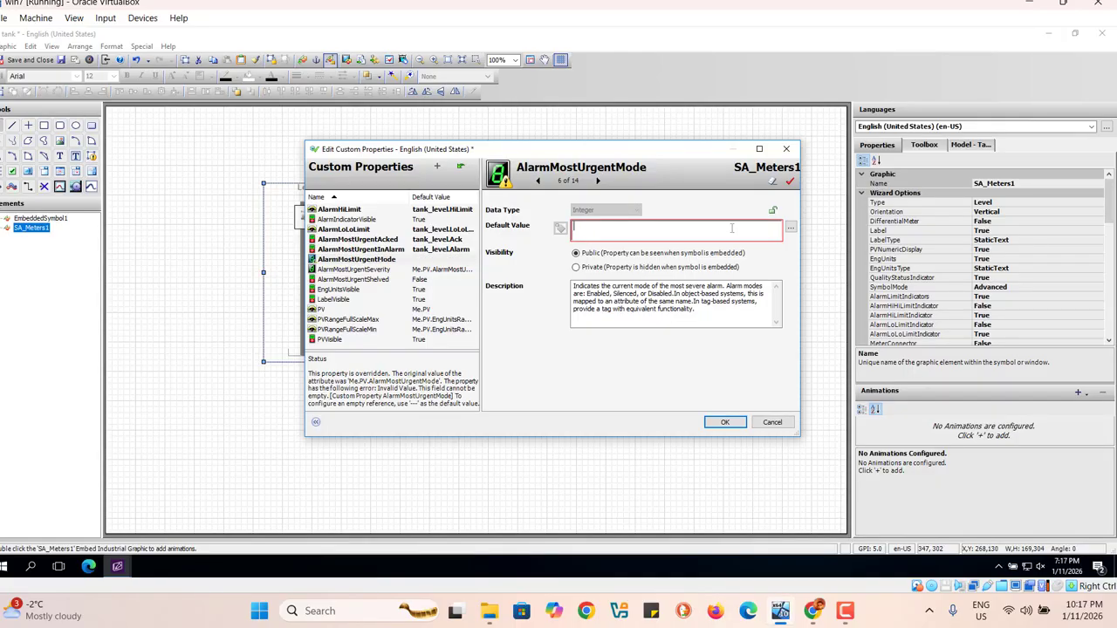
pyautogui.write('1')
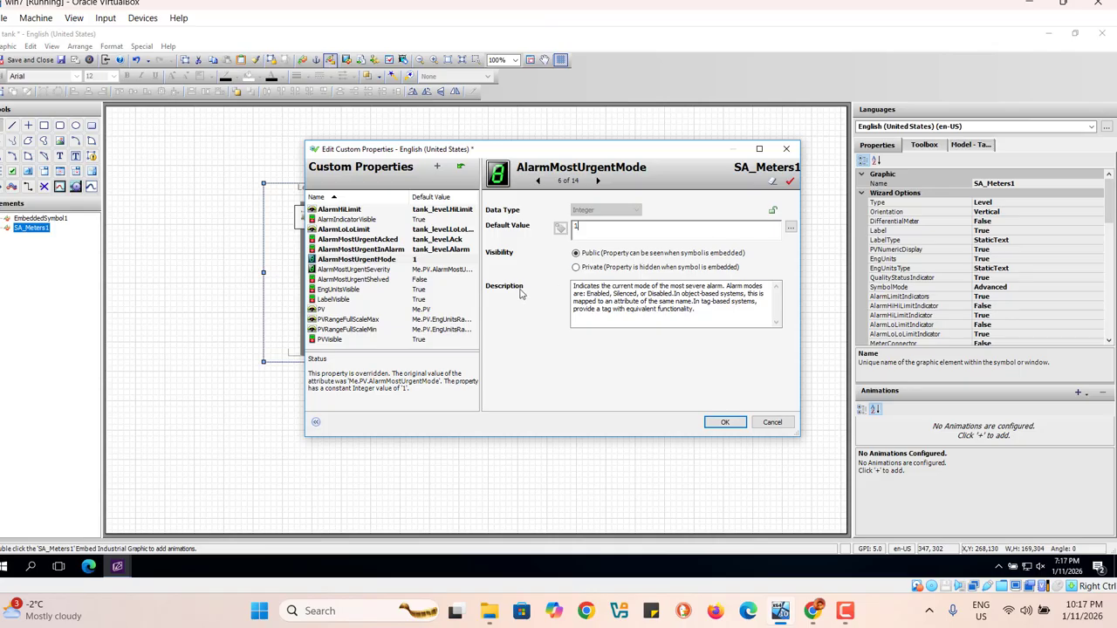
# Step: Set the default value of the AlarmMostUrgentSeverity custom property to 1
pyautogui.click(440, 273)
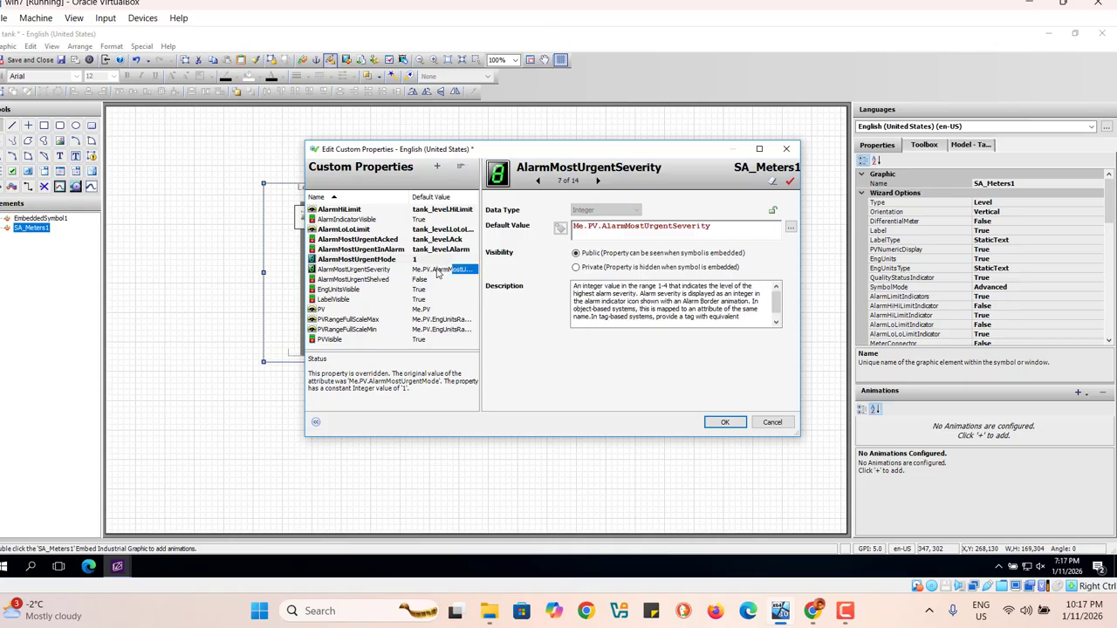
pyautogui.click(713, 229)
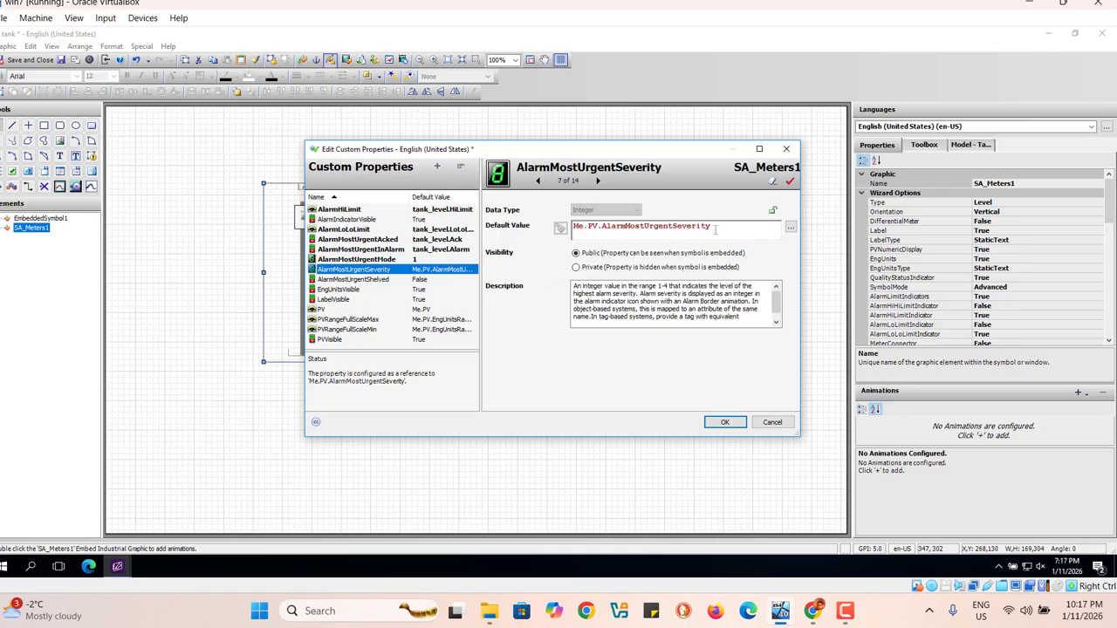
pyautogui.press('BackSpace')
pyautogui.press('BackSpace')
pyautogui.press('BackSpace')
pyautogui.press('BackSpace')
pyautogui.press('BackSpace')
pyautogui.press('BackSpace')
pyautogui.press('BackSpace')
pyautogui.press('BackSpace')
pyautogui.press('BackSpace')
pyautogui.press('BackSpace')
pyautogui.press('BackSpace')
pyautogui.press('BackSpace')
pyautogui.press('BackSpace')
pyautogui.press('BackSpace')
pyautogui.press('BackSpace')
pyautogui.press('BackSpace')
pyautogui.press('BackSpace')
pyautogui.press('BackSpace')
pyautogui.press('BackSpace')
pyautogui.press('BackSpace')
pyautogui.press('BackSpace')
pyautogui.press('BackSpace')
pyautogui.press('BackSpace')
pyautogui.press('BackSpace')
pyautogui.press('BackSpace')
pyautogui.press('BackSpace')
pyautogui.press('BackSpace')
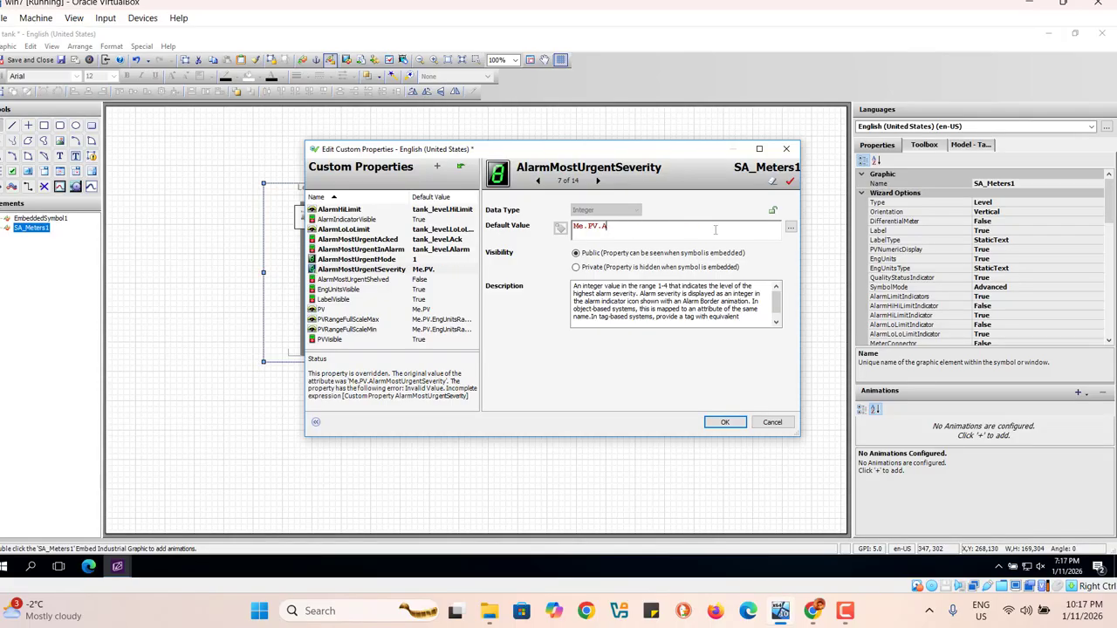
pyautogui.write('1')
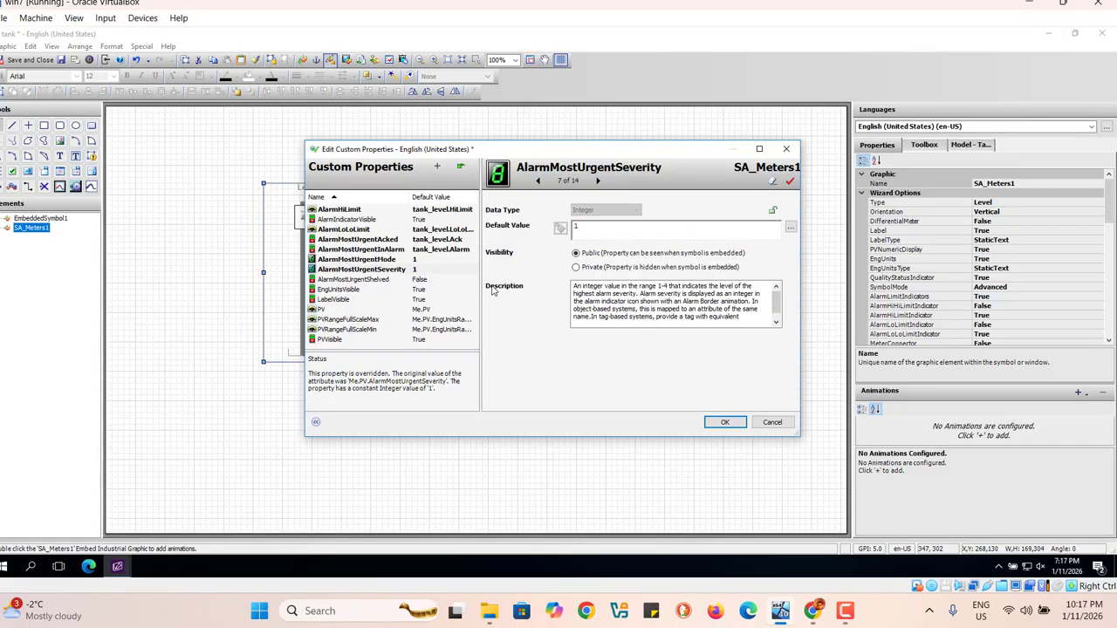
# Step: Point the PV custom property to the tank_level tag as its default value
pyautogui.click(426, 280)
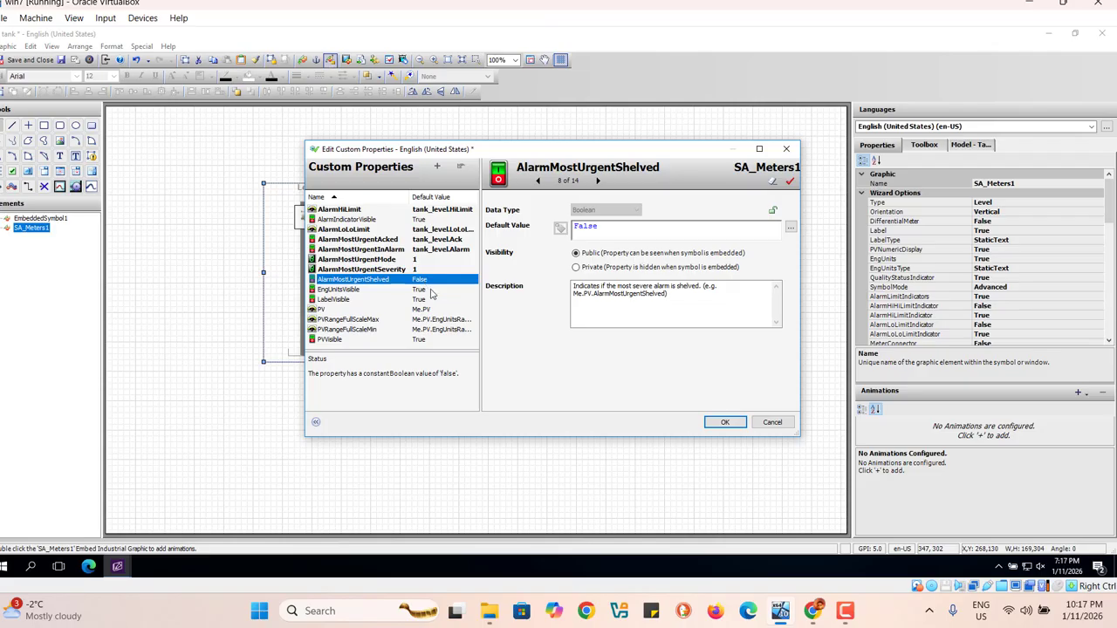
pyautogui.click(418, 293)
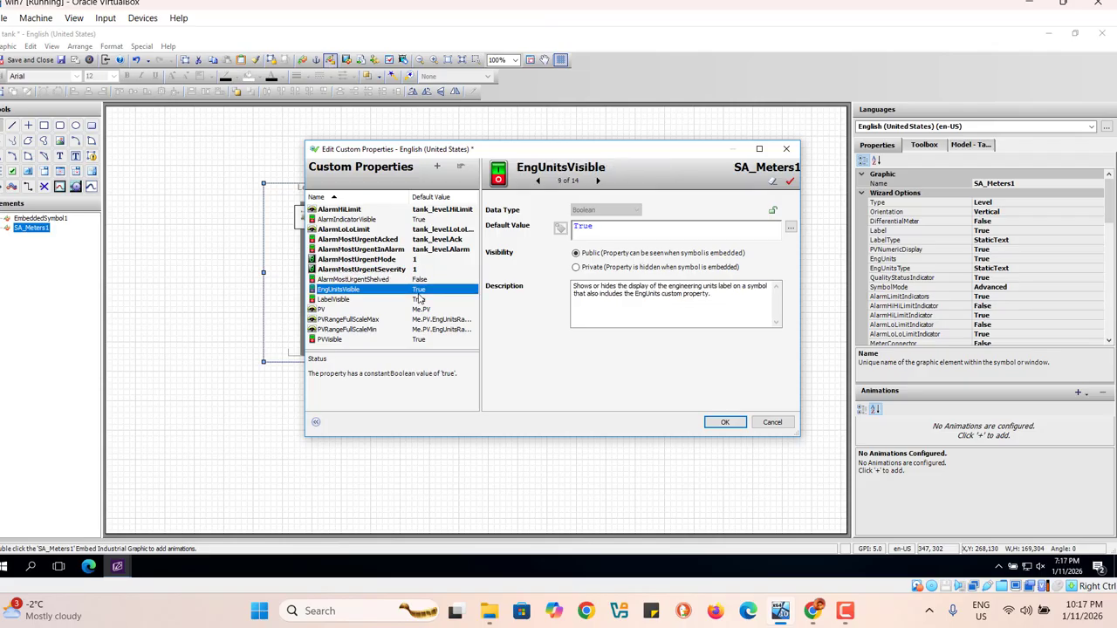
pyautogui.click(420, 300)
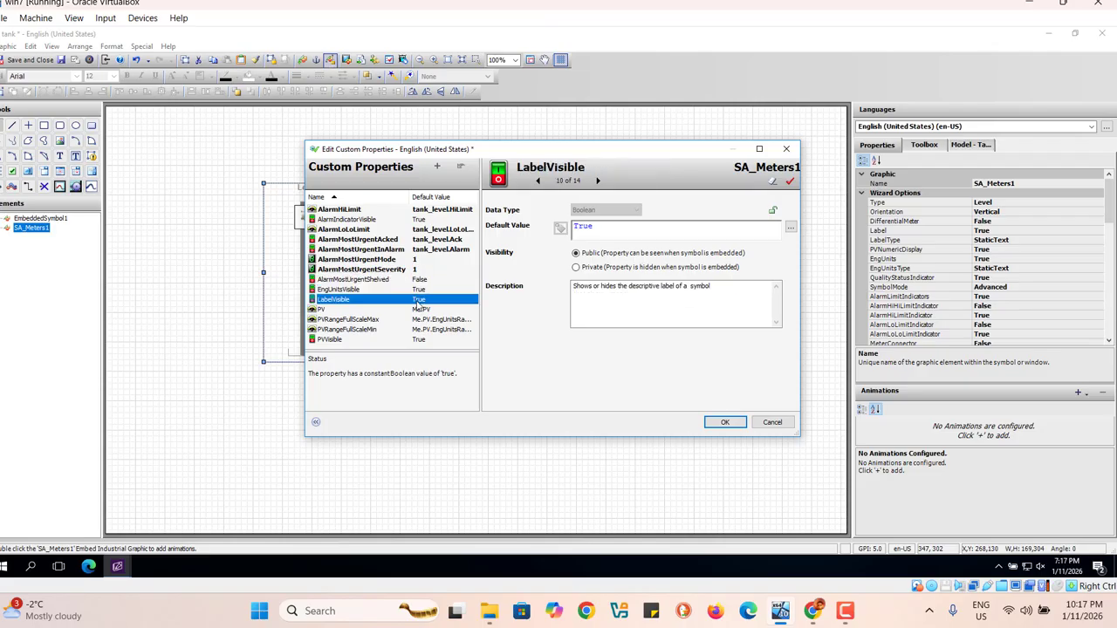
pyautogui.click(422, 310)
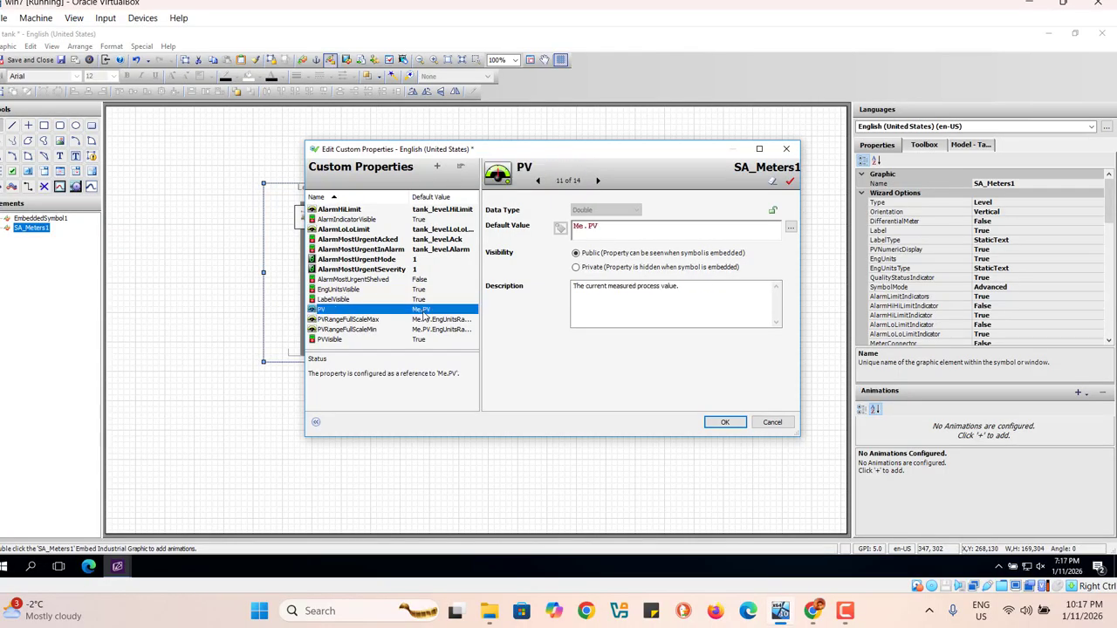
pyautogui.click(604, 229)
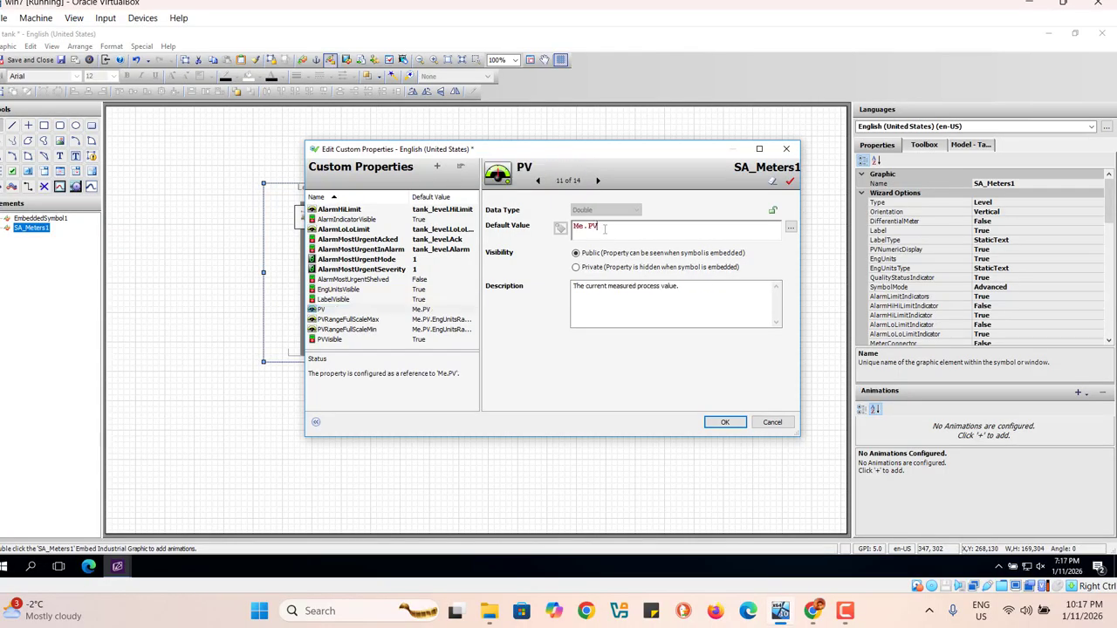
pyautogui.press('BackSpace')
pyautogui.press('BackSpace')
pyautogui.press('BackSpace')
pyautogui.press('BackSpace')
pyautogui.press('BackSpace')
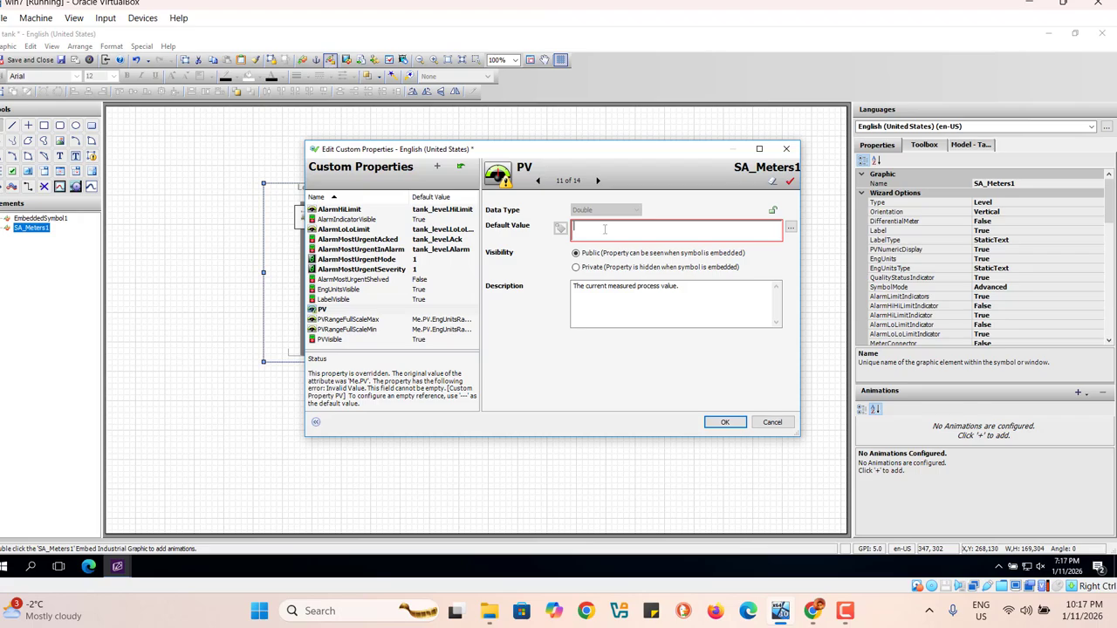
pyautogui.write('tank')
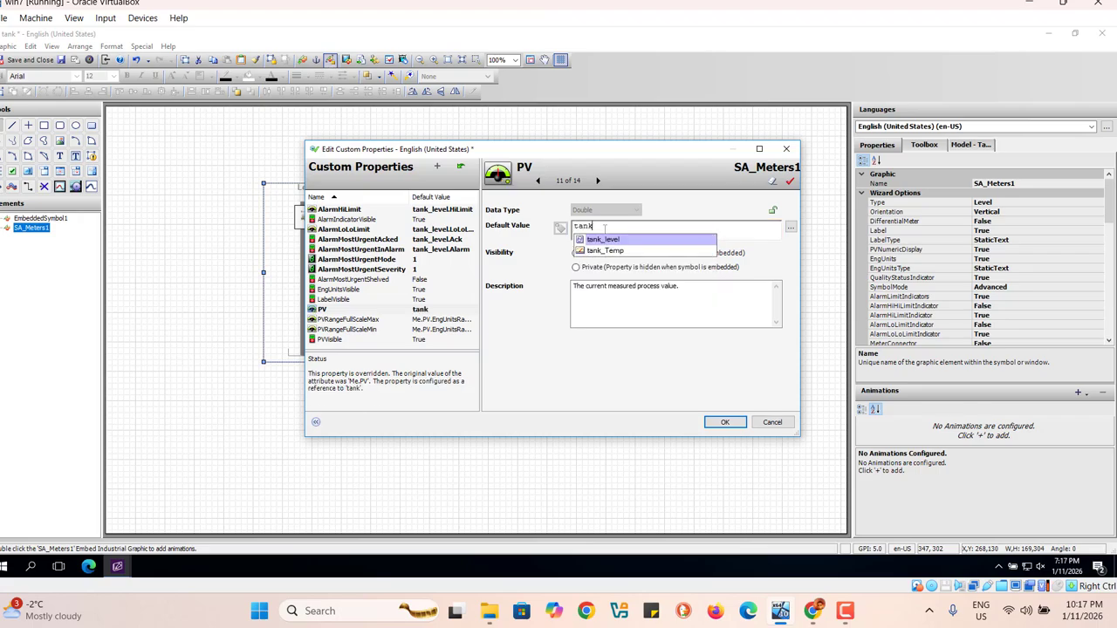
pyautogui.click(609, 241)
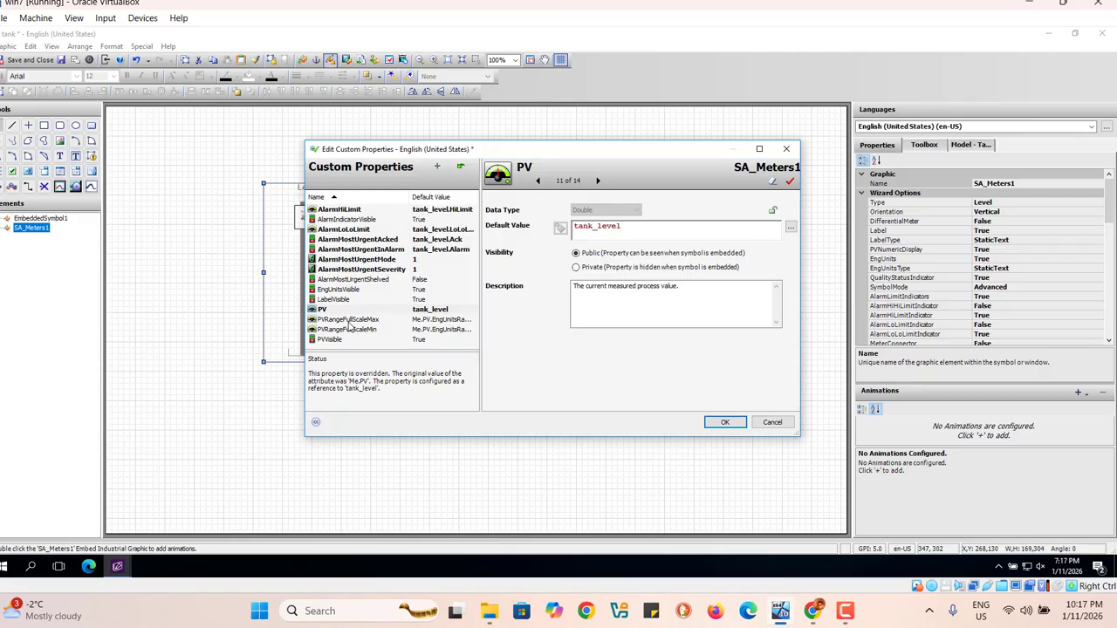
# Step: Replace the default value of the PVRangeFullScaleMax custom property with a reference to the tank_level tag, ready for a dot field
pyautogui.click(454, 324)
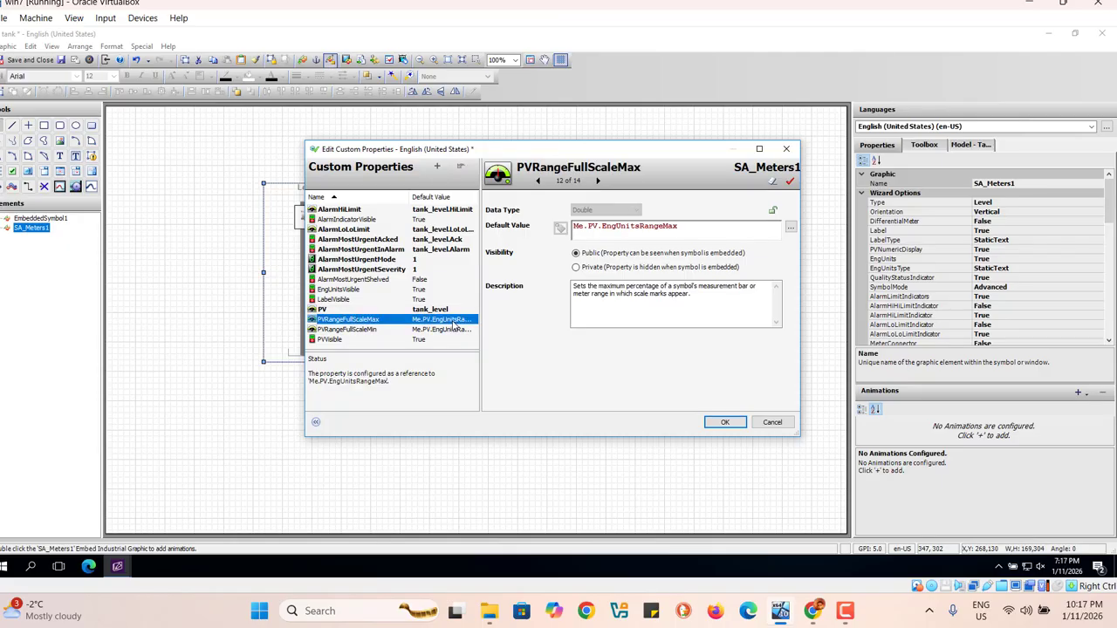
pyautogui.click(689, 225)
pyautogui.press('BackSpace')
pyautogui.press('BackSpace')
pyautogui.press('BackSpace')
pyautogui.press('BackSpace')
pyautogui.press('BackSpace')
pyautogui.press('BackSpace')
pyautogui.press('BackSpace')
pyautogui.press('BackSpace')
pyautogui.press('BackSpace')
pyautogui.press('BackSpace')
pyautogui.press('BackSpace')
pyautogui.press('BackSpace')
pyautogui.press('BackSpace')
pyautogui.press('BackSpace')
pyautogui.press('BackSpace')
pyautogui.press('BackSpace')
pyautogui.press('BackSpace')
pyautogui.press('BackSpace')
pyautogui.press('BackSpace')
pyautogui.press('BackSpace')
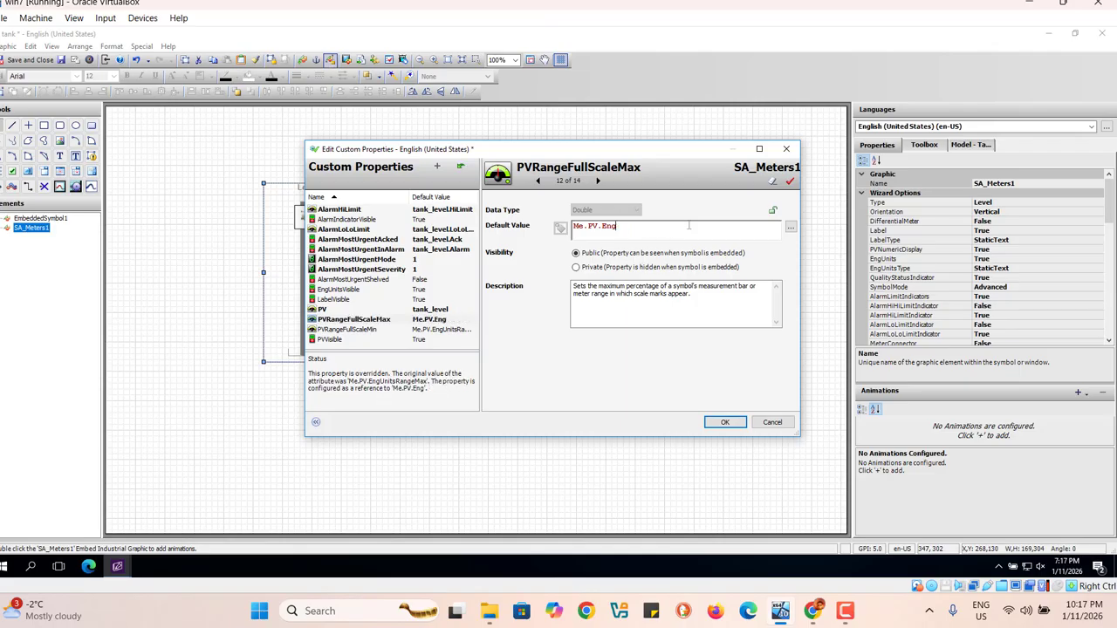
pyautogui.write('tank')
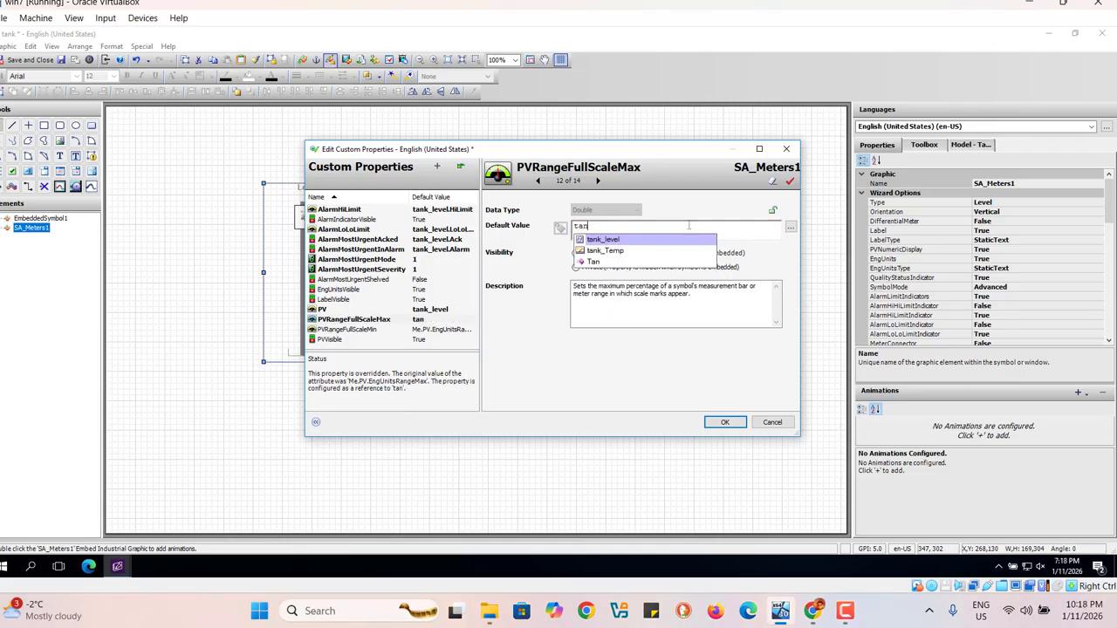
pyautogui.click(606, 239)
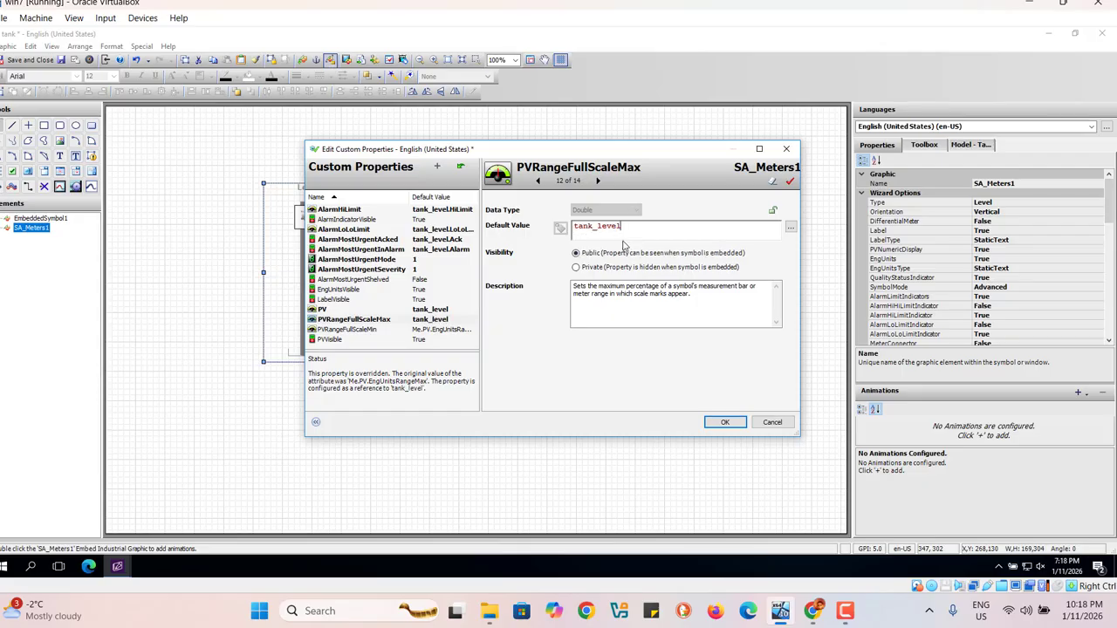
pyautogui.write('.')
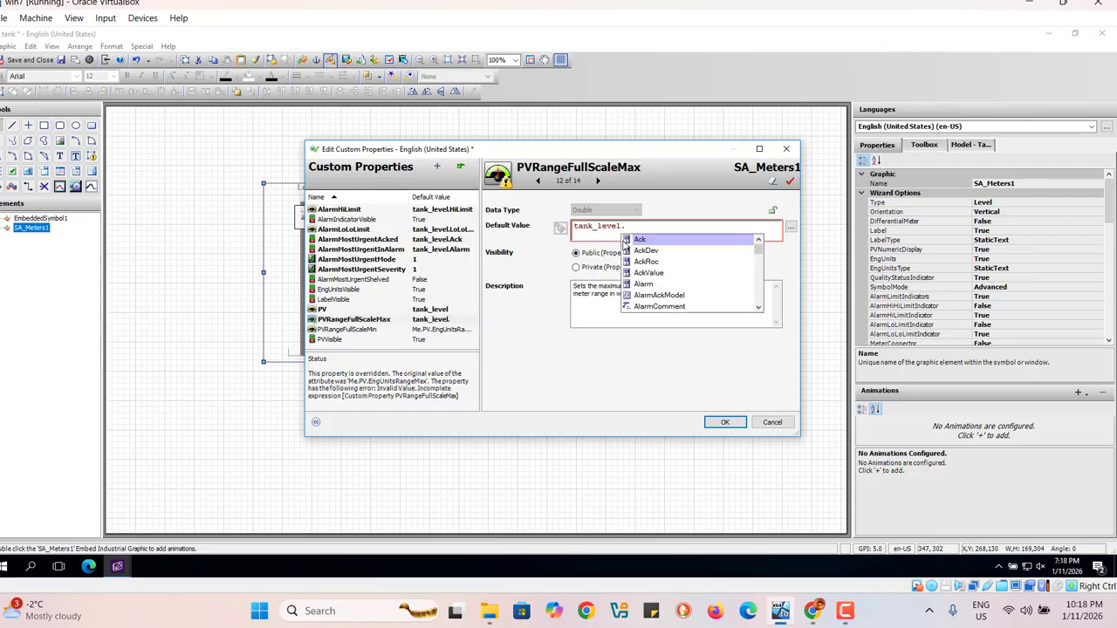
pyautogui.click(758, 308)
pyautogui.click(759, 309)
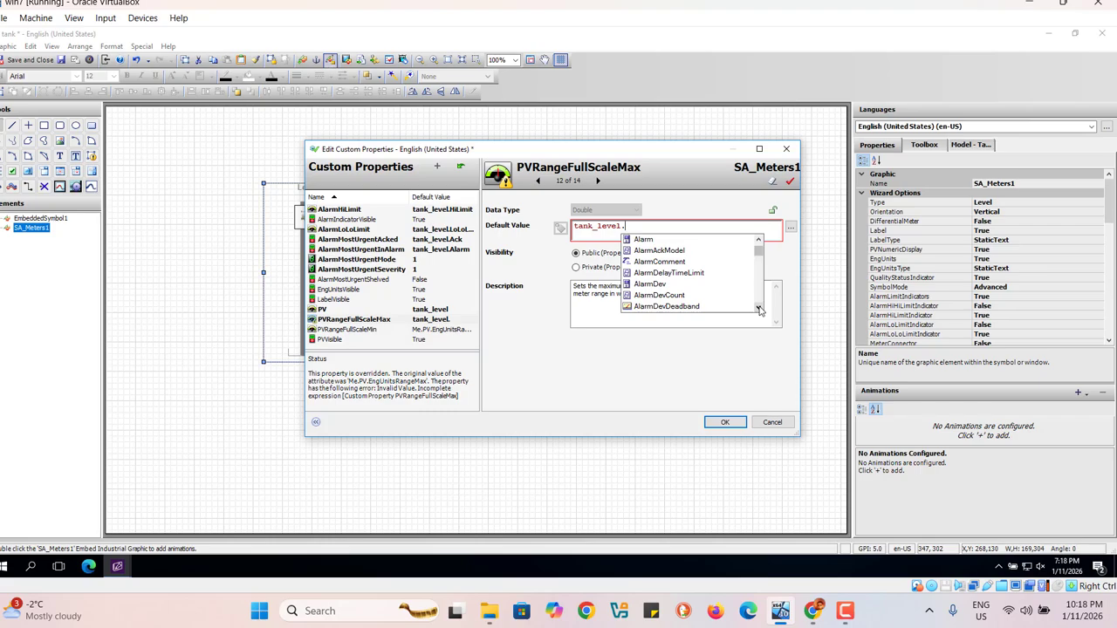
pyautogui.click(758, 308)
pyautogui.click(758, 309)
pyautogui.click(758, 309)
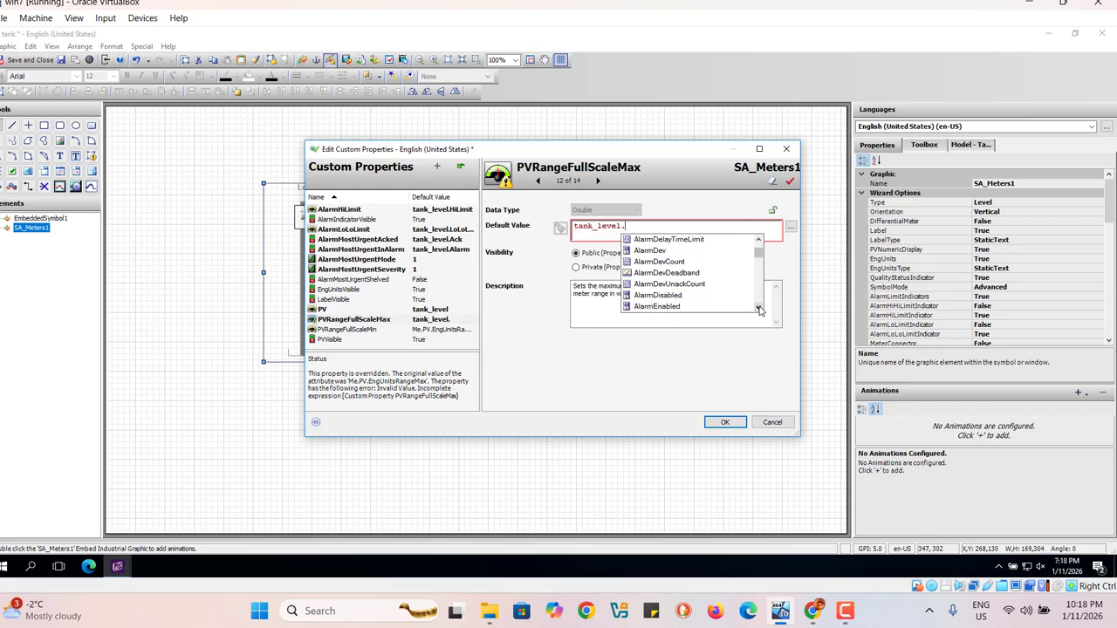
pyautogui.write('a')
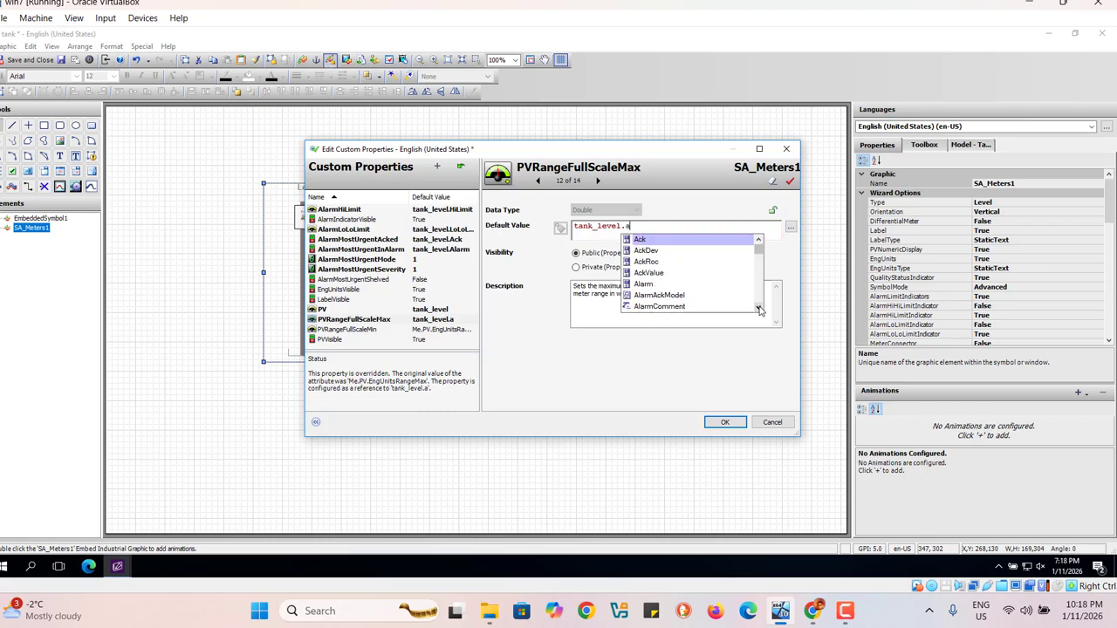
pyautogui.write('la')
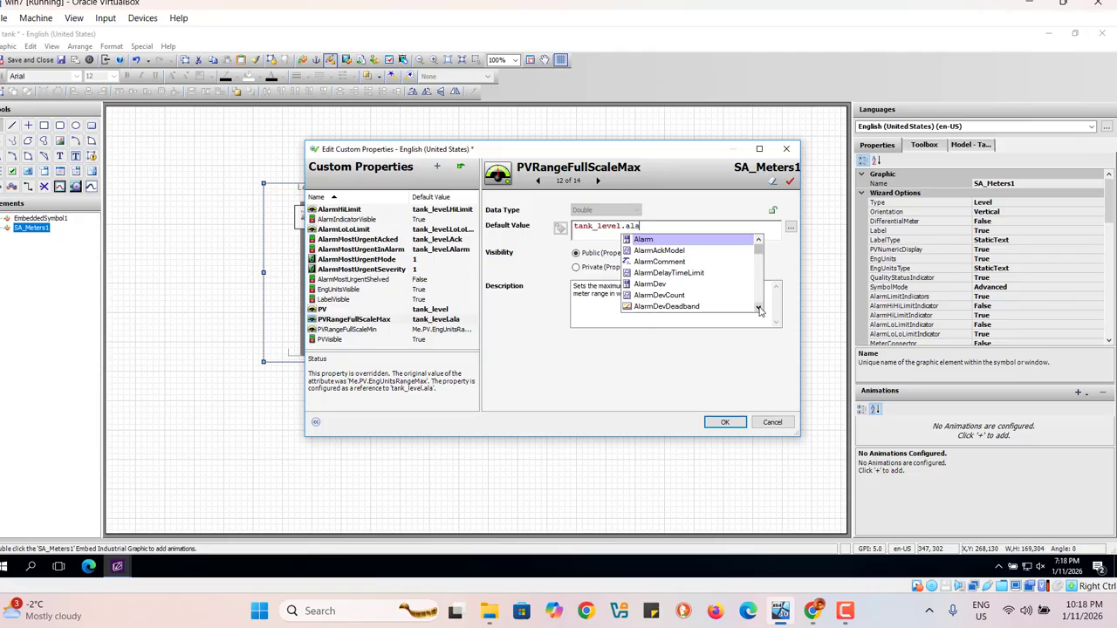
pyautogui.write('m')
pyautogui.press('BackSpace')
pyautogui.press('BackSpace')
pyautogui.press('BackSpace')
pyautogui.press('BackSpace')
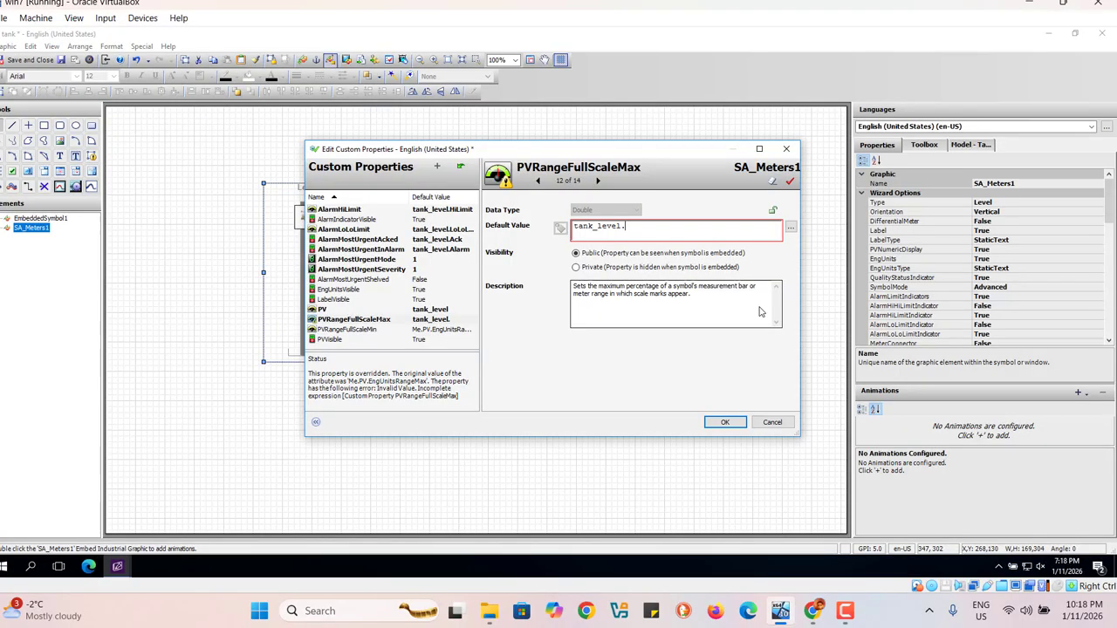
# Step: Complete the PVRangeFullScaleMax reference with the MaxEU field so it reads tank_level.MaxEU
pyautogui.write('ma')
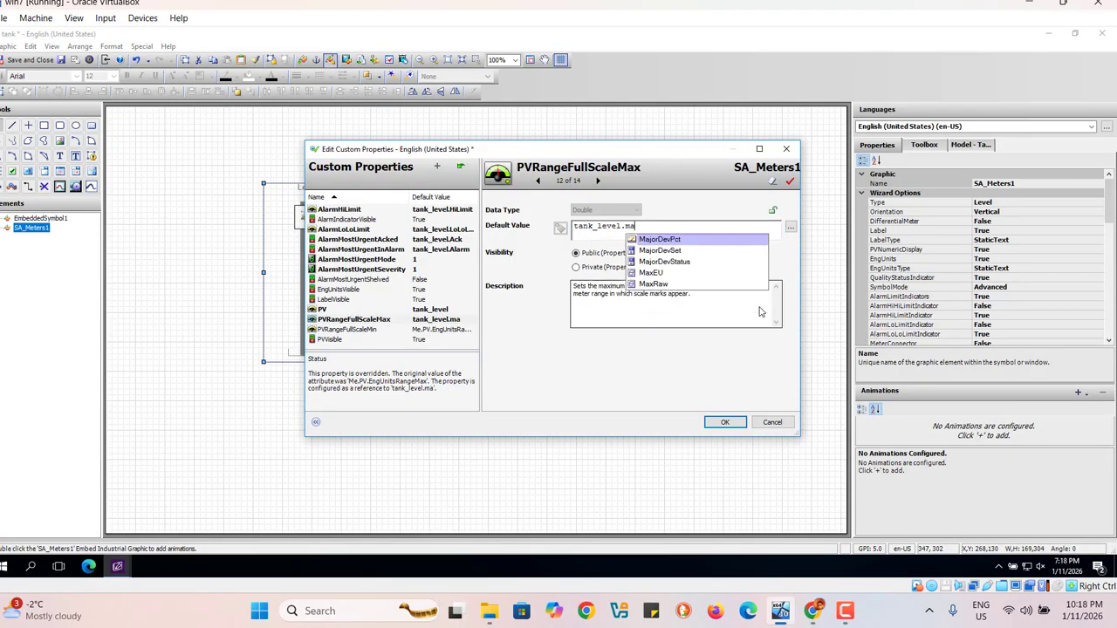
pyautogui.write('x')
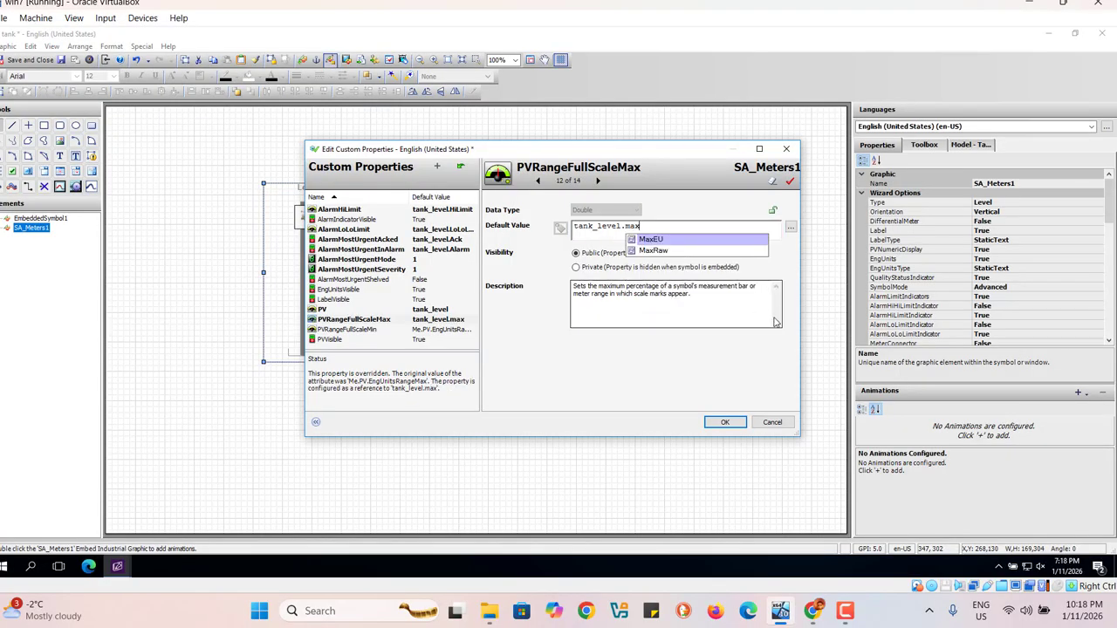
pyautogui.click(651, 242)
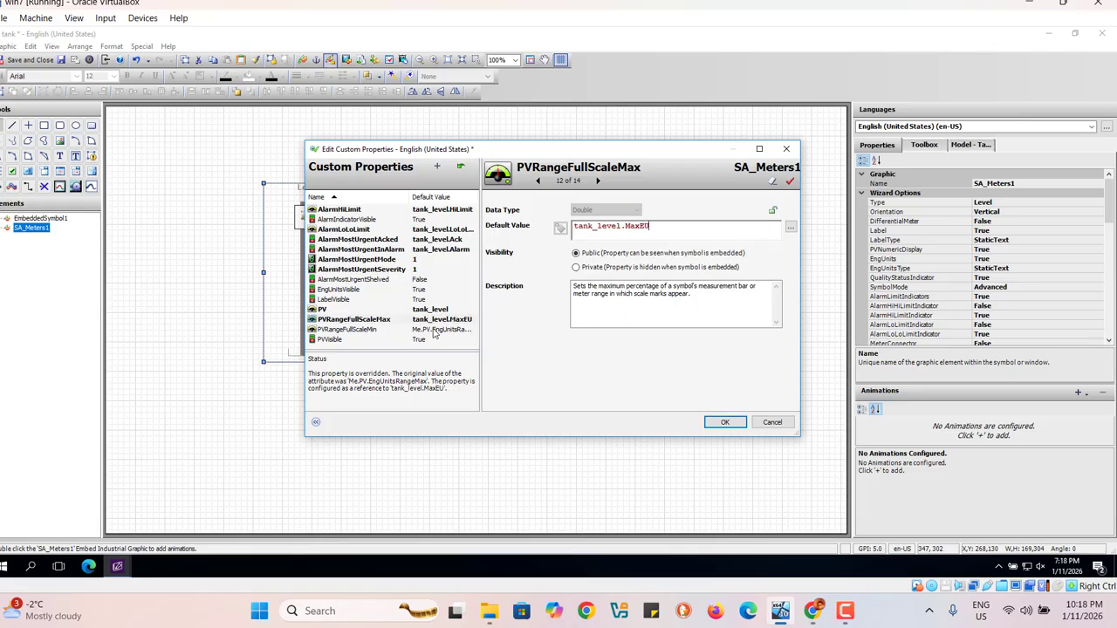
# Step: Set the default value of the PVRangeFullScaleMin custom property to tank_level.MinEU
pyautogui.click(433, 331)
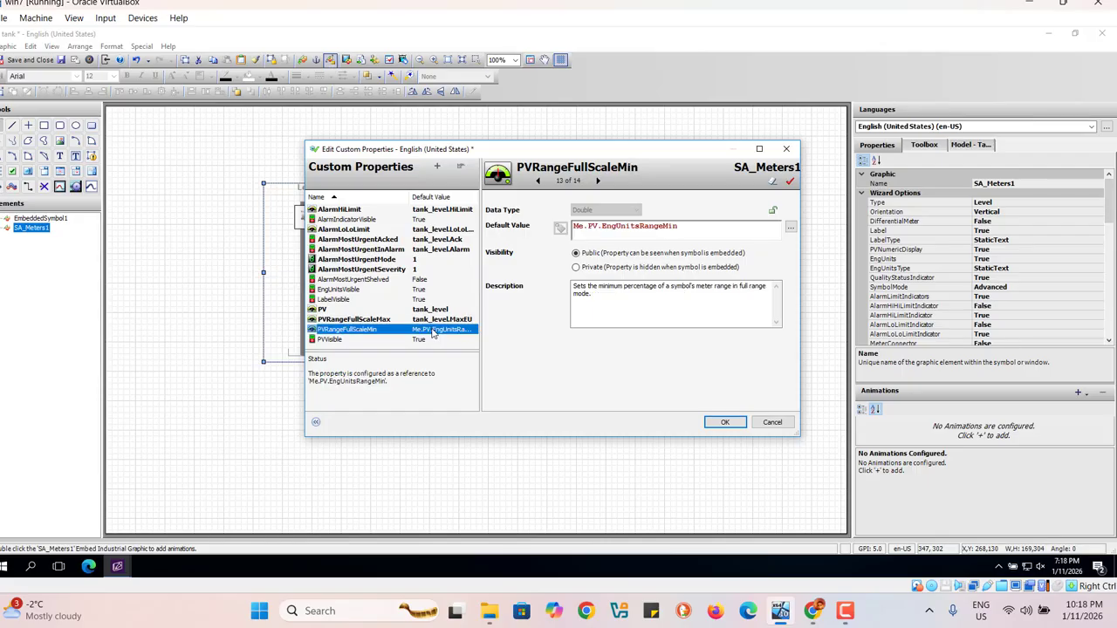
pyautogui.click(693, 230)
pyautogui.press('BackSpace')
pyautogui.press('BackSpace')
pyautogui.press('BackSpace')
pyautogui.press('BackSpace')
pyautogui.press('BackSpace')
pyautogui.press('BackSpace')
pyautogui.press('BackSpace')
pyautogui.press('BackSpace')
pyautogui.press('BackSpace')
pyautogui.press('BackSpace')
pyautogui.press('BackSpace')
pyautogui.press('BackSpace')
pyautogui.press('BackSpace')
pyautogui.press('BackSpace')
pyautogui.press('BackSpace')
pyautogui.press('BackSpace')
pyautogui.press('BackSpace')
pyautogui.press('BackSpace')
pyautogui.press('BackSpace')
pyautogui.press('BackSpace')
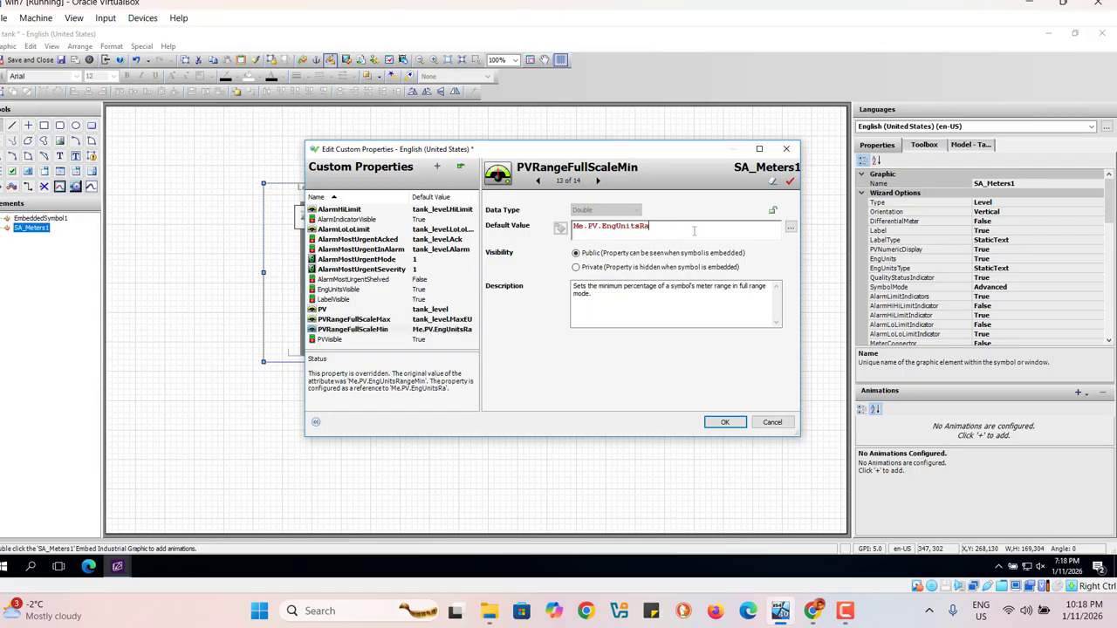
pyautogui.write('tank')
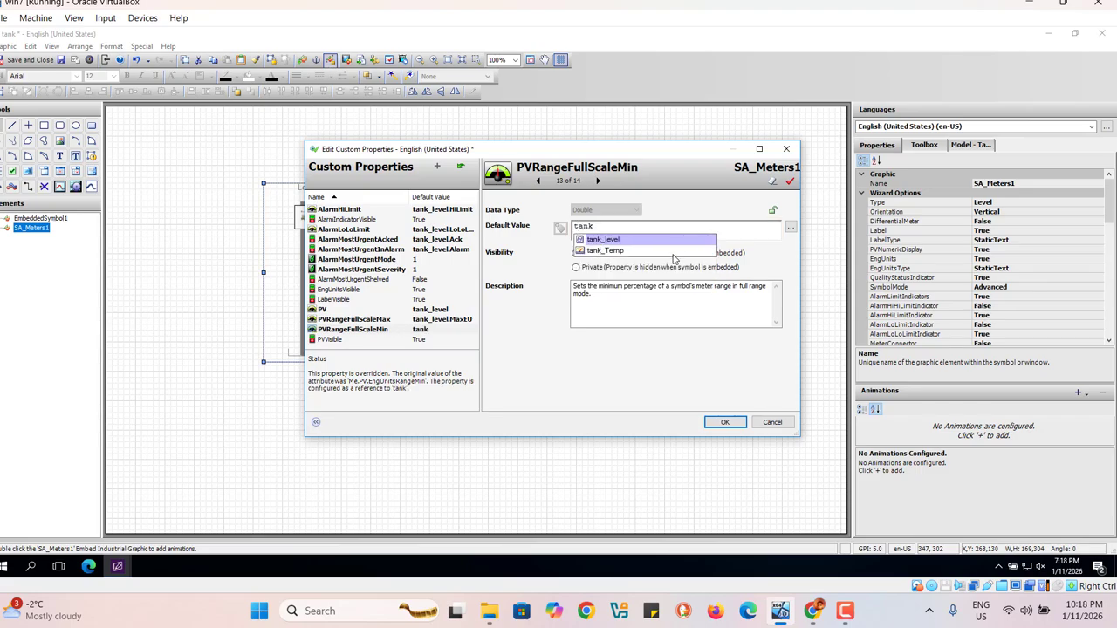
pyautogui.click(616, 240)
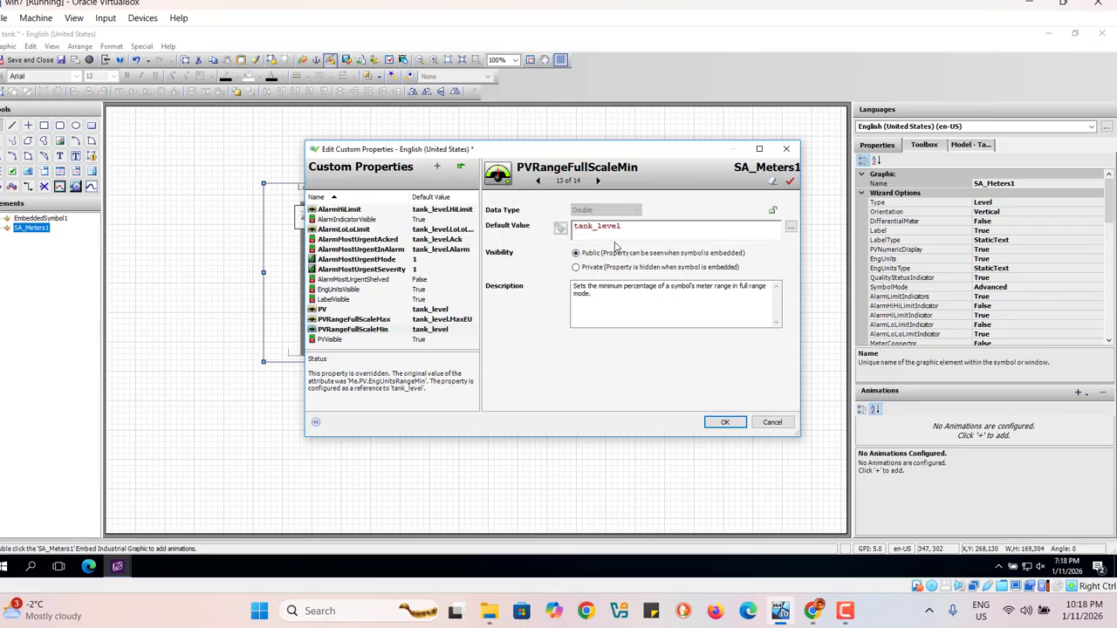
pyautogui.write('.min')
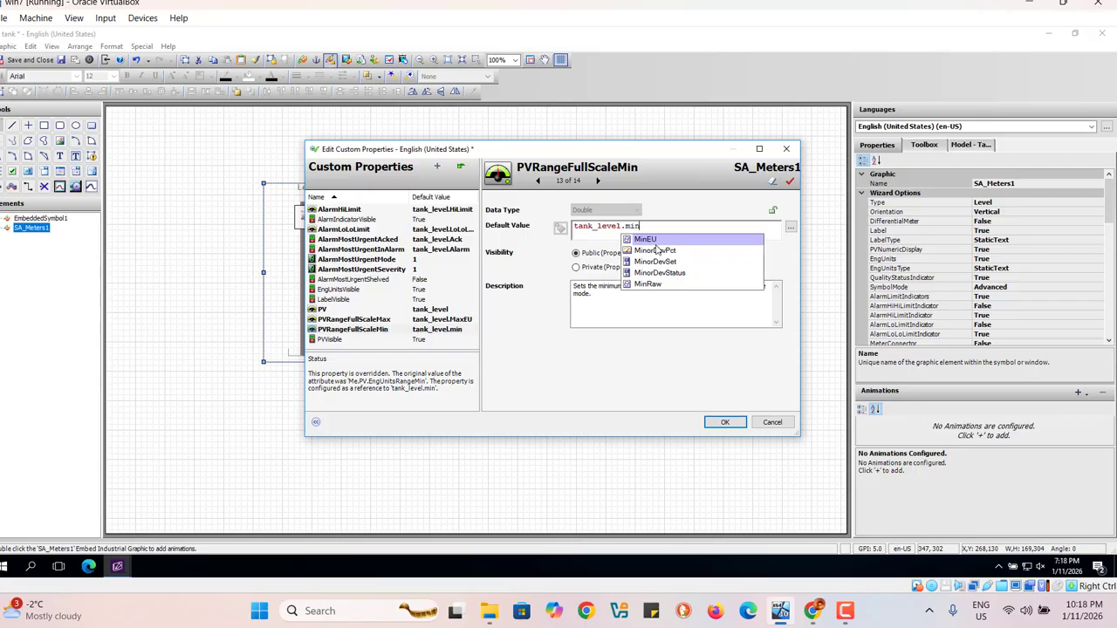
pyautogui.doubleClick(651, 243)
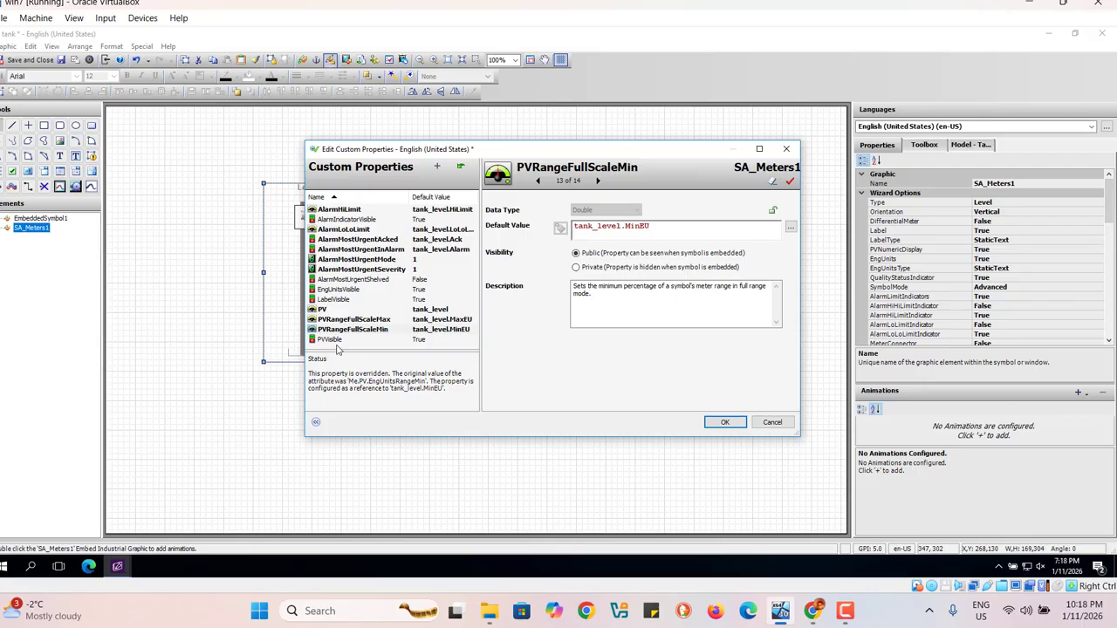
# Step: Set the visibility of the level meter's AlarmMostUrgentMode and AlarmMostUrgentSeverity custom properties to Private
pyautogui.click(419, 343)
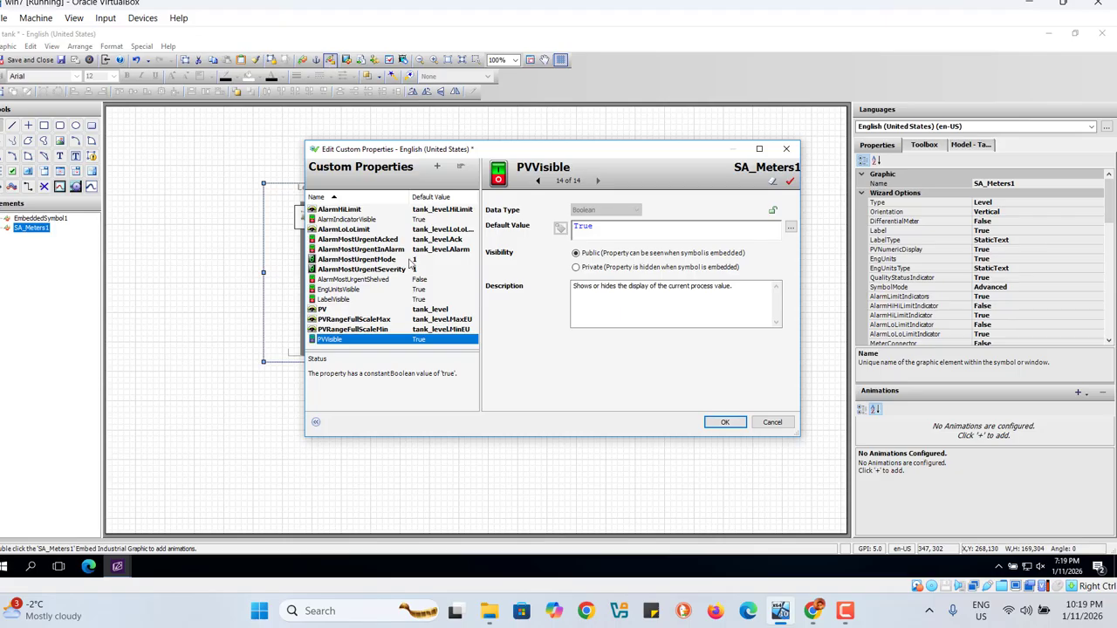
pyautogui.click(411, 262)
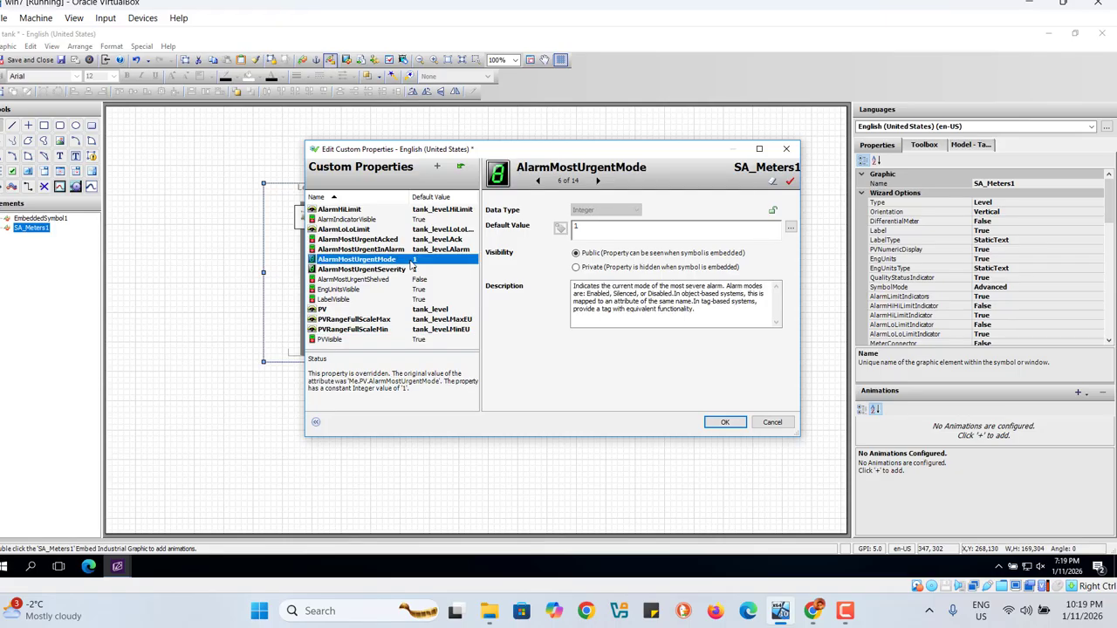
pyautogui.click(576, 267)
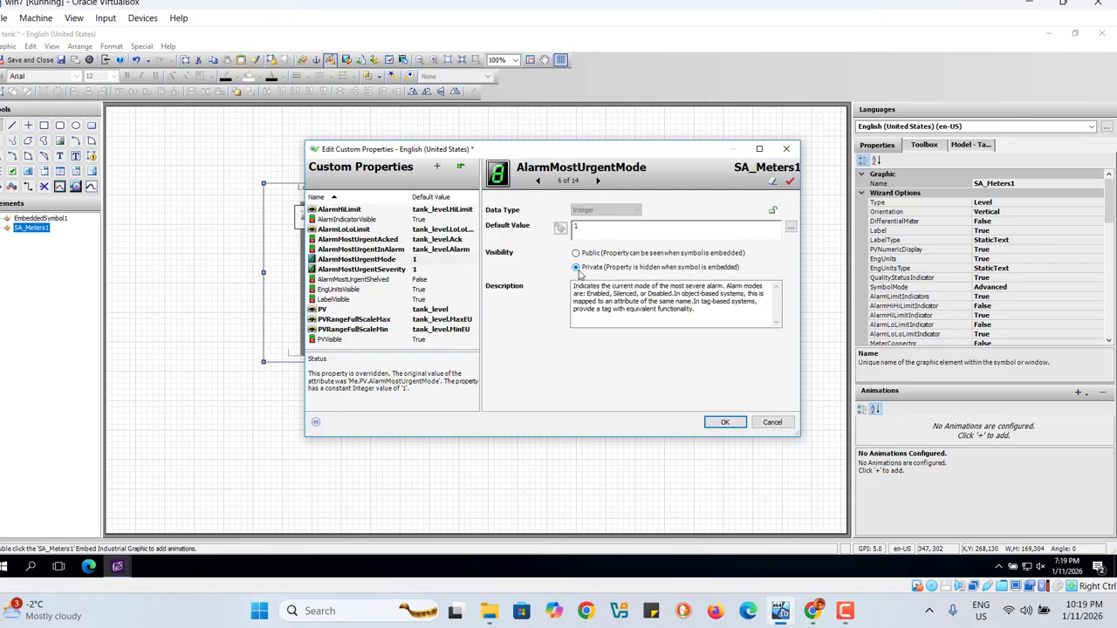
pyautogui.click(416, 271)
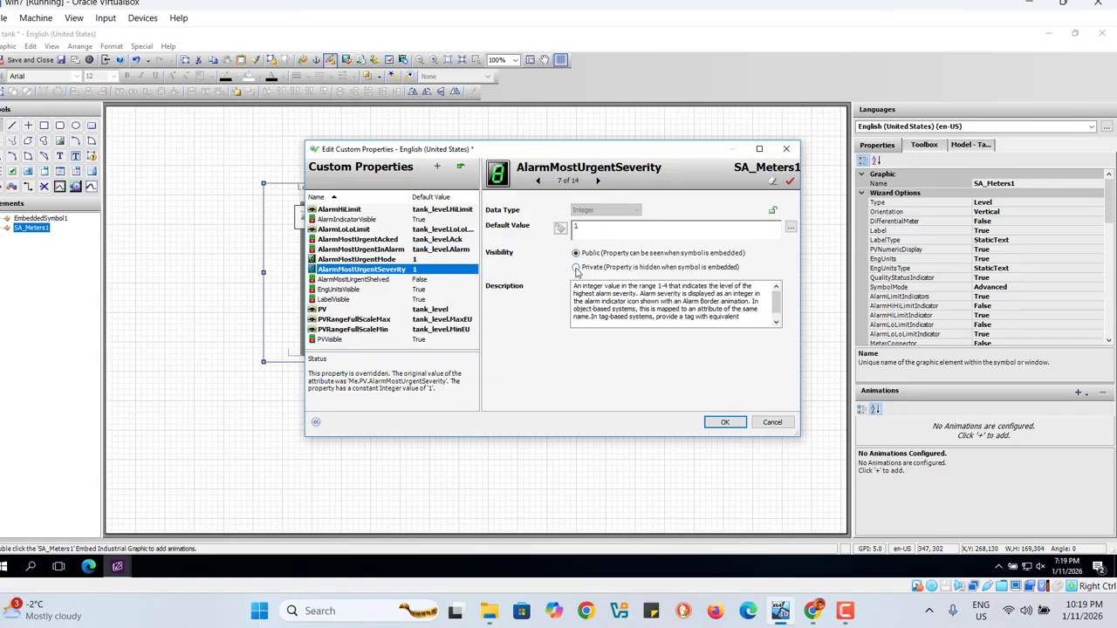
pyautogui.click(576, 267)
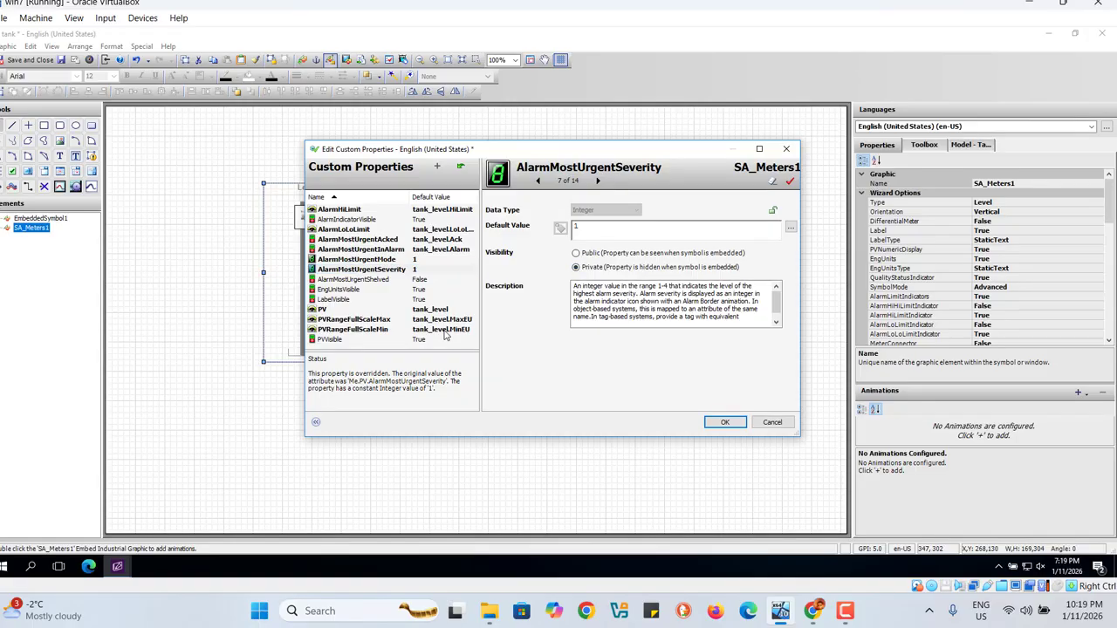
# Step: Make the AlarmIndicatorVisible and AlarmMostUrgentShelved custom properties Private and apply the level meter's custom property changes
pyautogui.click(419, 221)
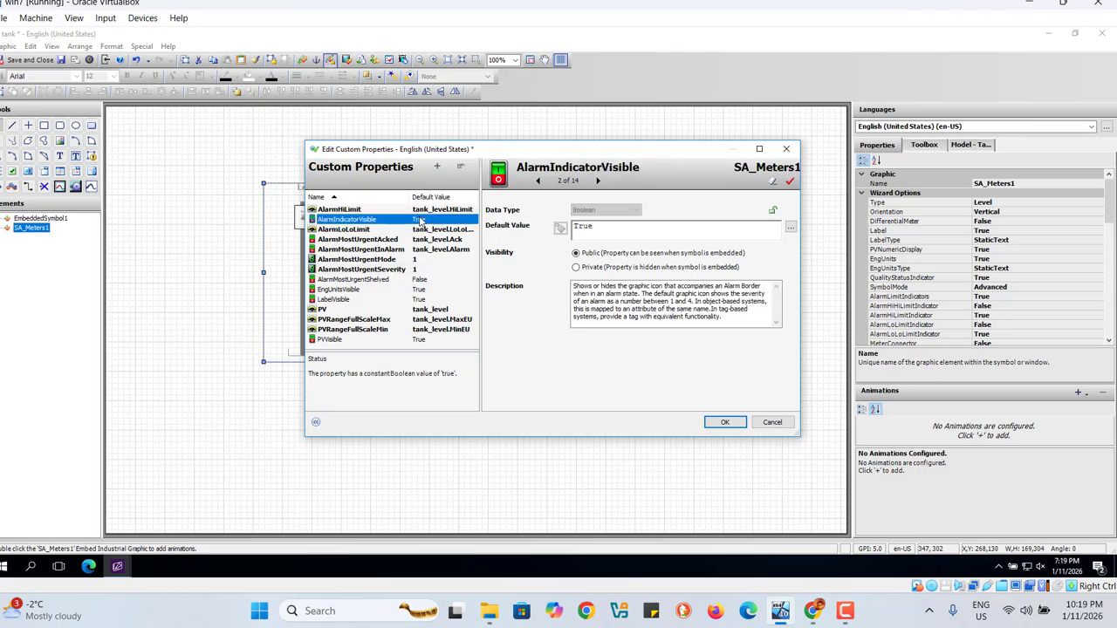
pyautogui.click(576, 267)
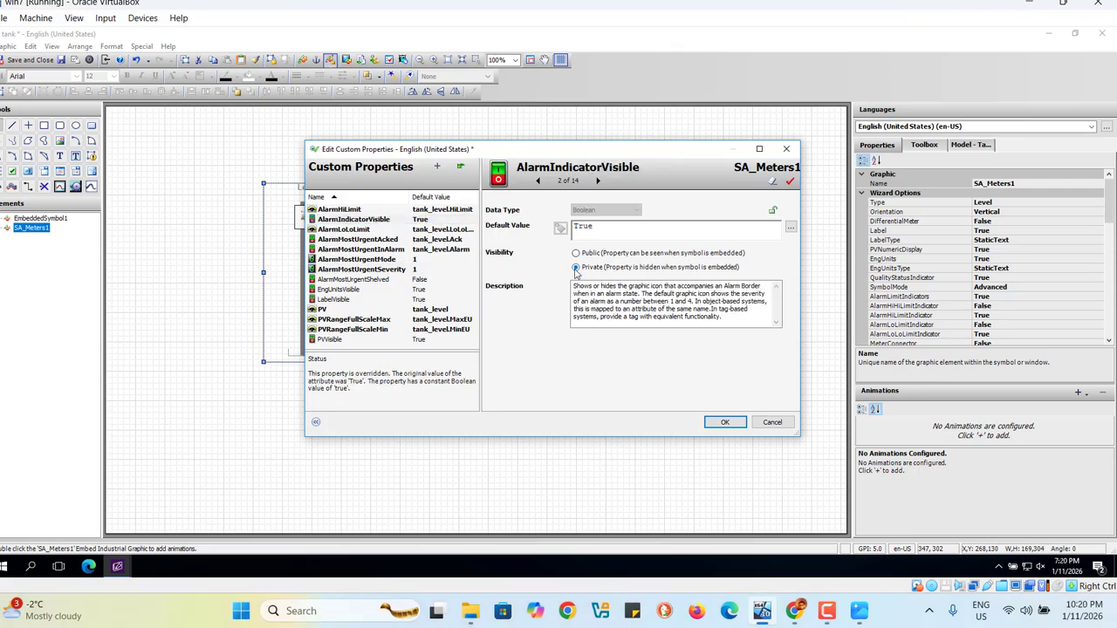
pyautogui.click(404, 260)
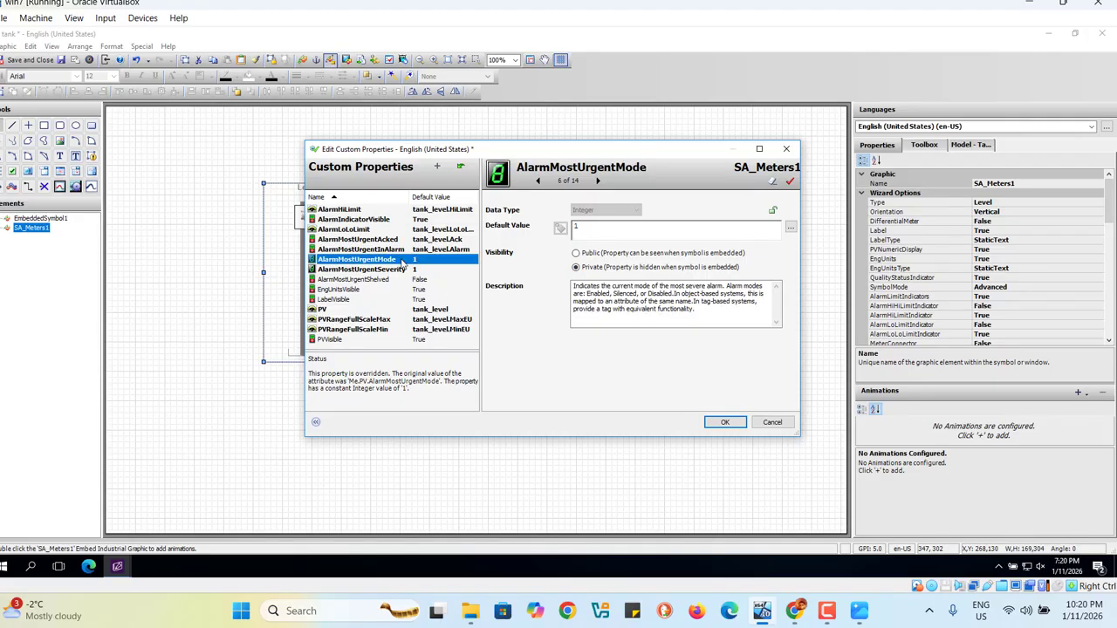
pyautogui.click(413, 271)
pyautogui.click(419, 280)
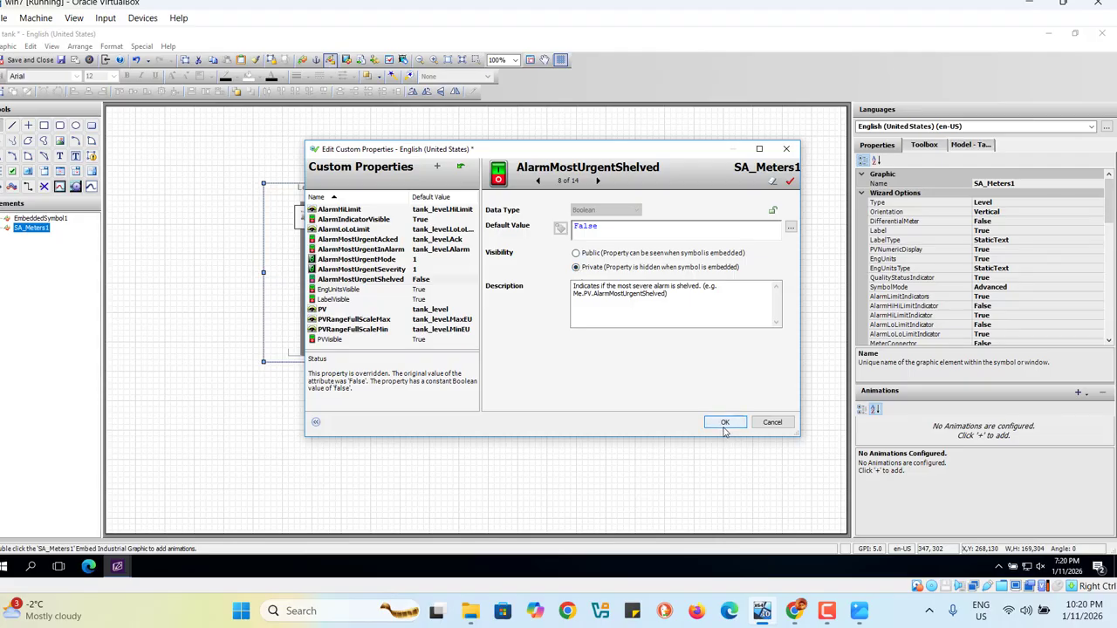
pyautogui.click(723, 425)
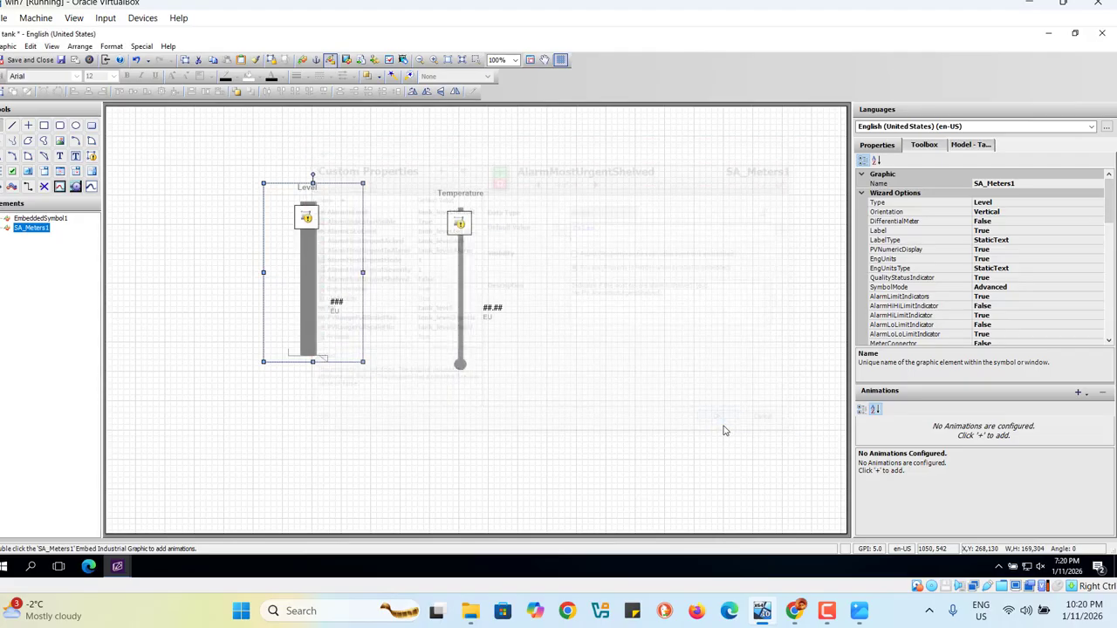
# Step: Switch the temperature meter's SymbolMode wizard option to Advanced
pyautogui.click(463, 224)
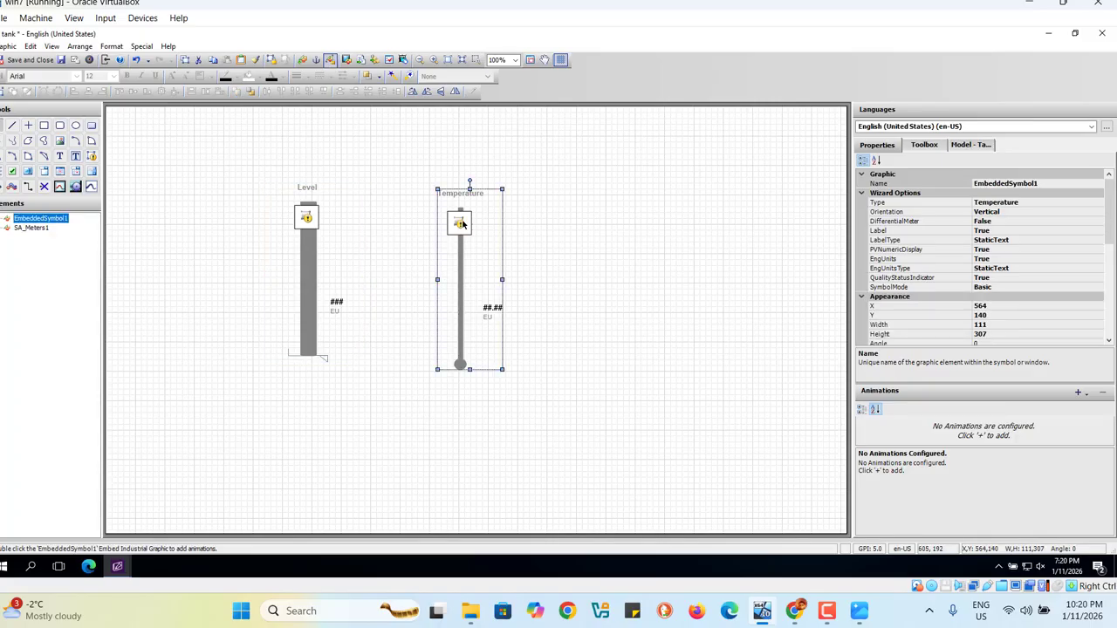
pyautogui.doubleClick(940, 293)
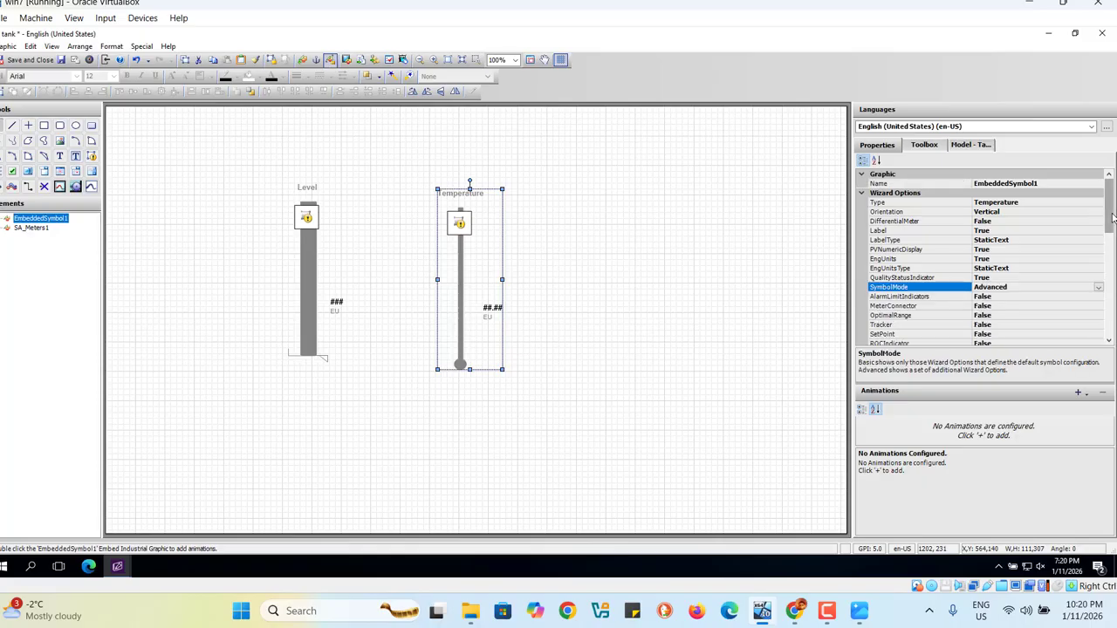
pyautogui.moveTo(1105, 218)
pyautogui.mouseDown()
pyautogui.moveTo(1104, 254)
pyautogui.moveTo(1104, 239)
pyautogui.mouseUp()
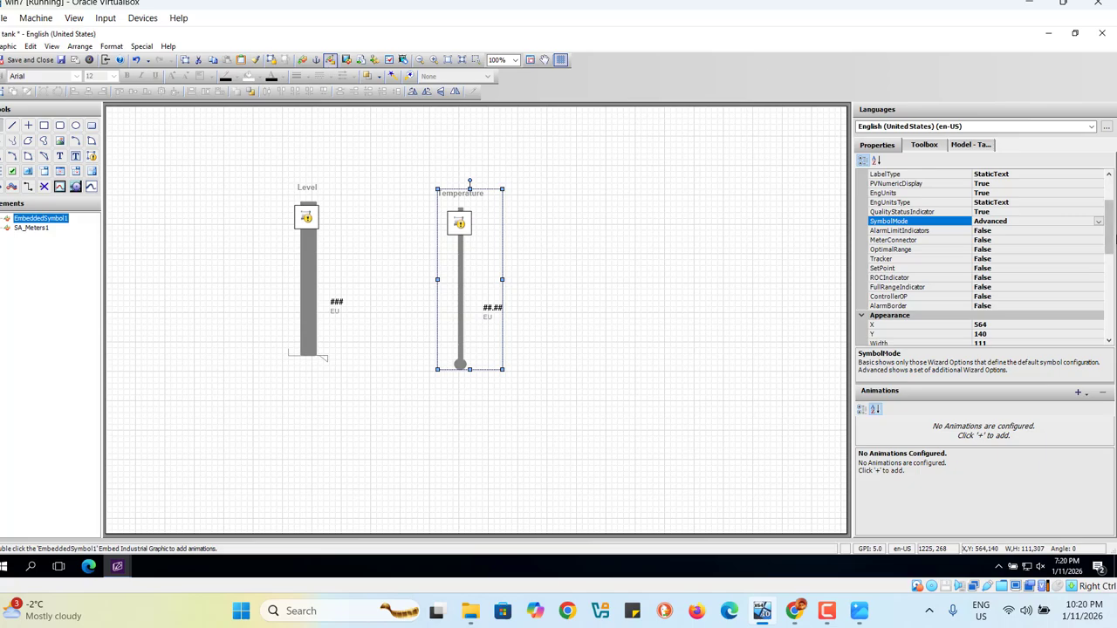
pyautogui.moveTo(1114, 257); pyautogui.dragTo(1111, 236)
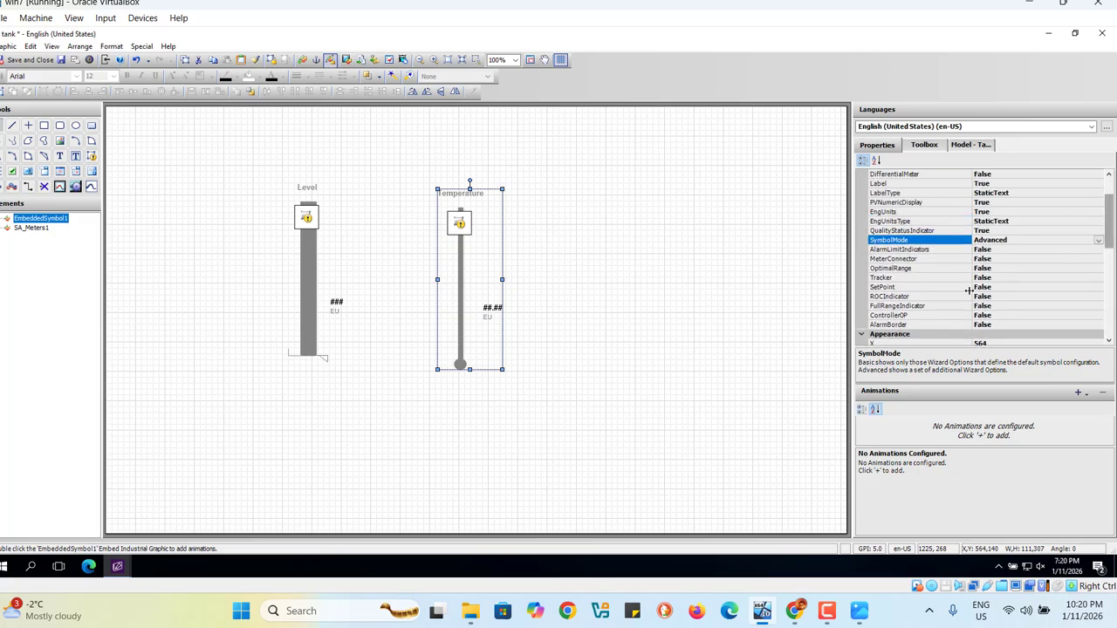
# Step: Enable AlarmLimitIndicators on the temperature meter, with AlarmHiLimitIndicator and AlarmLoLoLimitIndicator set to True
pyautogui.click(924, 252)
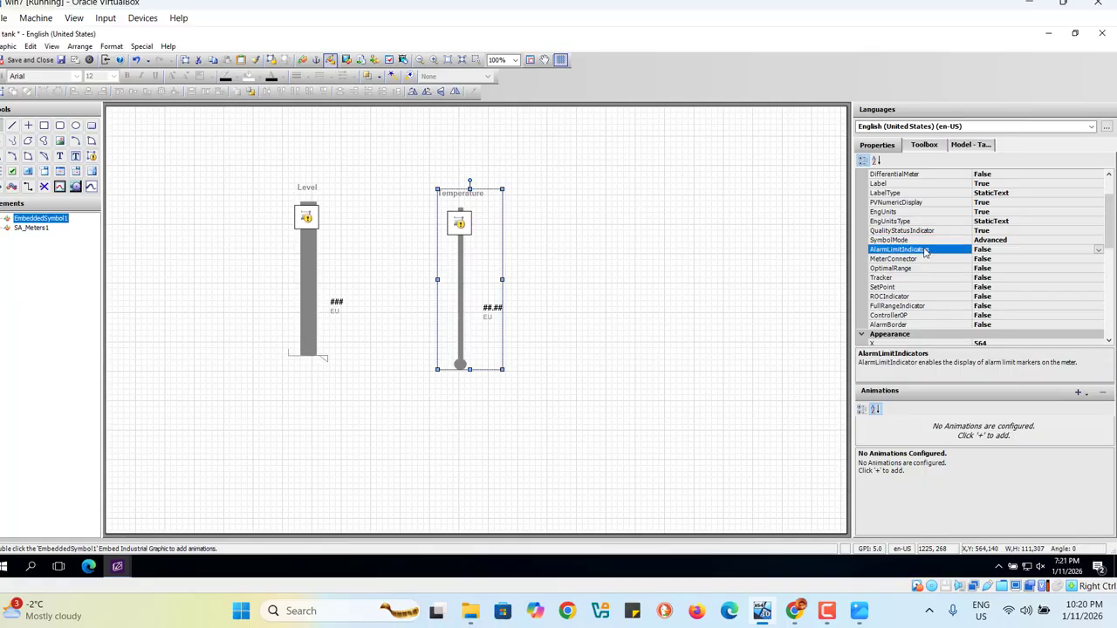
pyautogui.doubleClick(925, 251)
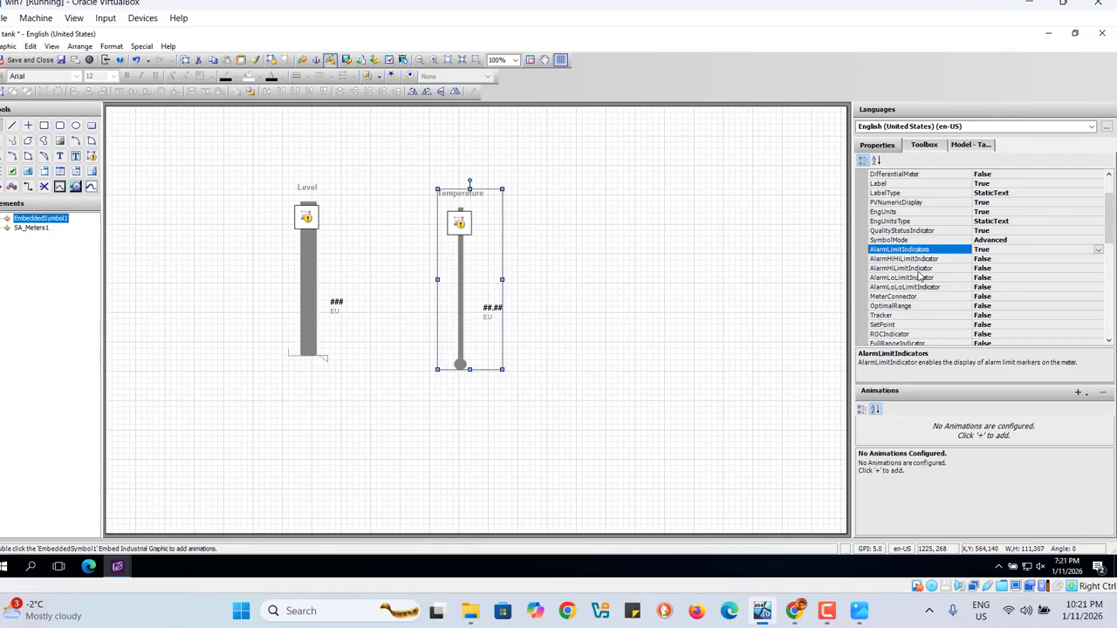
pyautogui.doubleClick(917, 270)
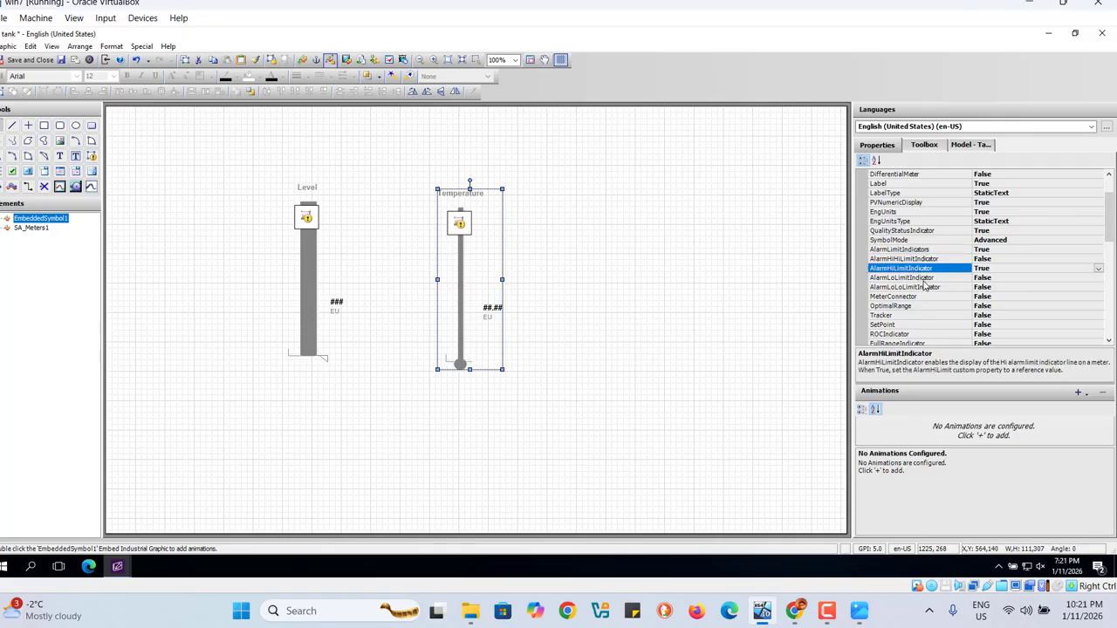
pyautogui.doubleClick(917, 289)
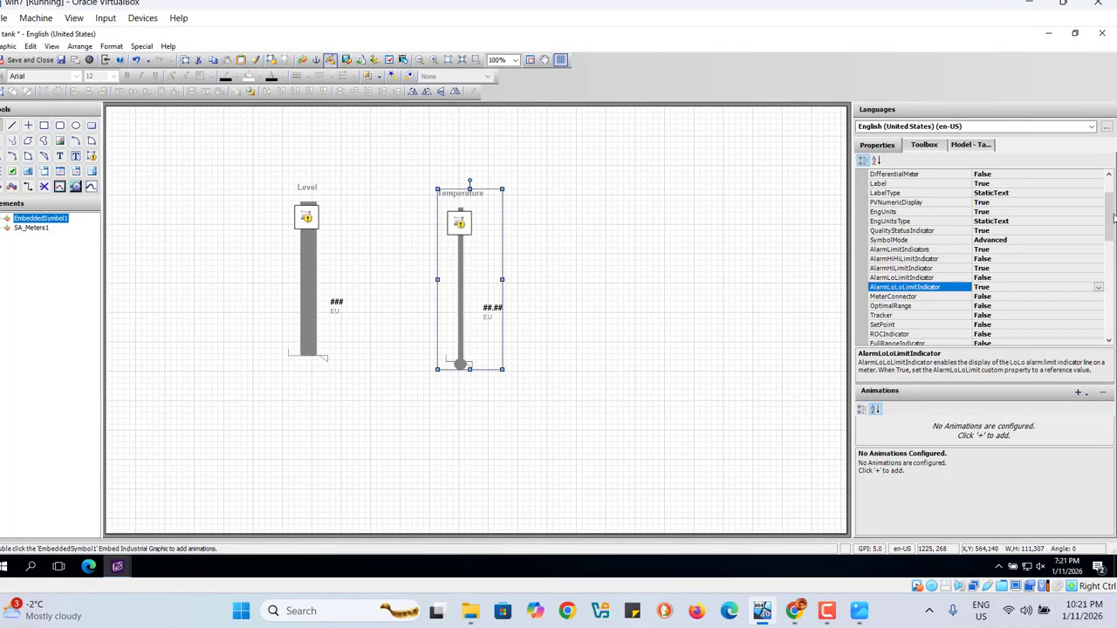
# Step: Set the temperature meter's AlarmBorder wizard option to True
pyautogui.scroll(-2, 1107, 225)
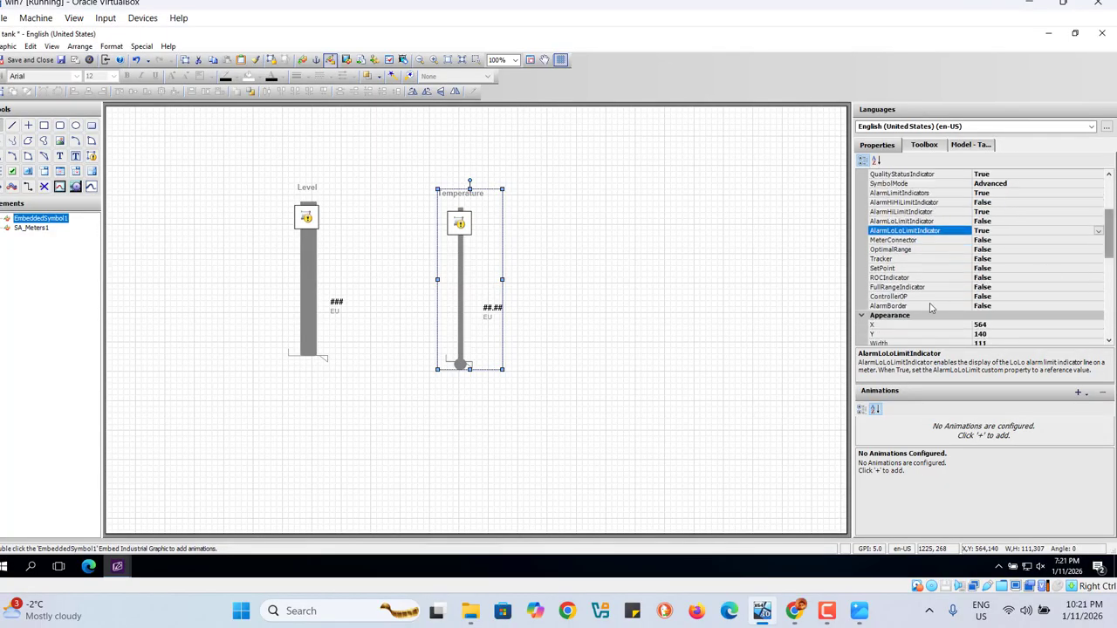
pyautogui.doubleClick(892, 306)
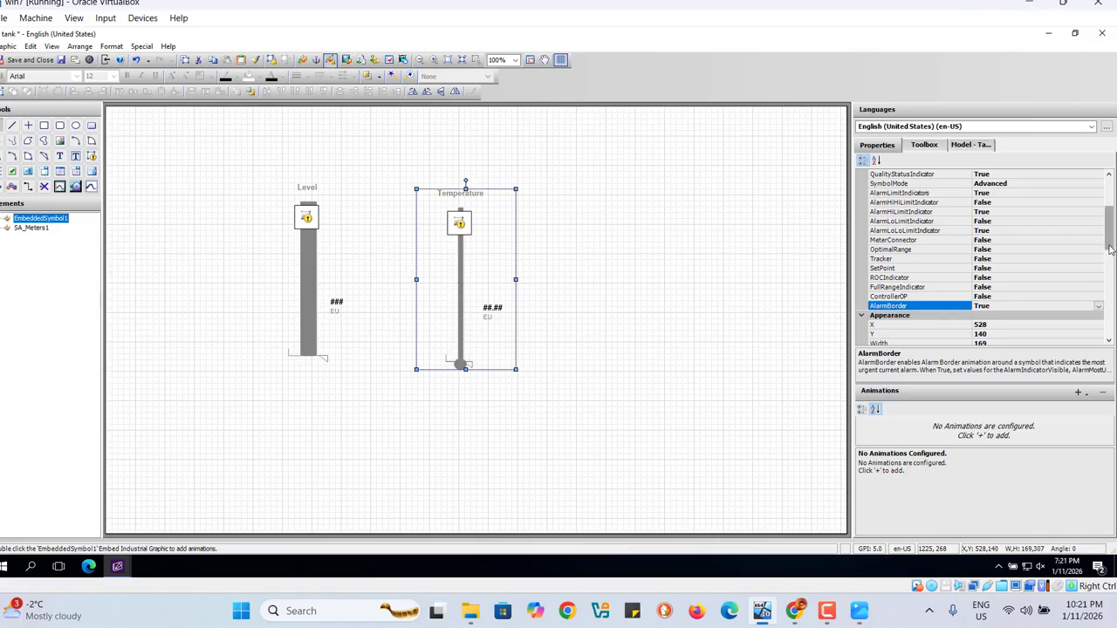
pyautogui.moveTo(1109, 249)
pyautogui.mouseDown()
pyautogui.moveTo(1110, 304)
pyautogui.moveTo(1110, 237)
pyautogui.mouseUp()
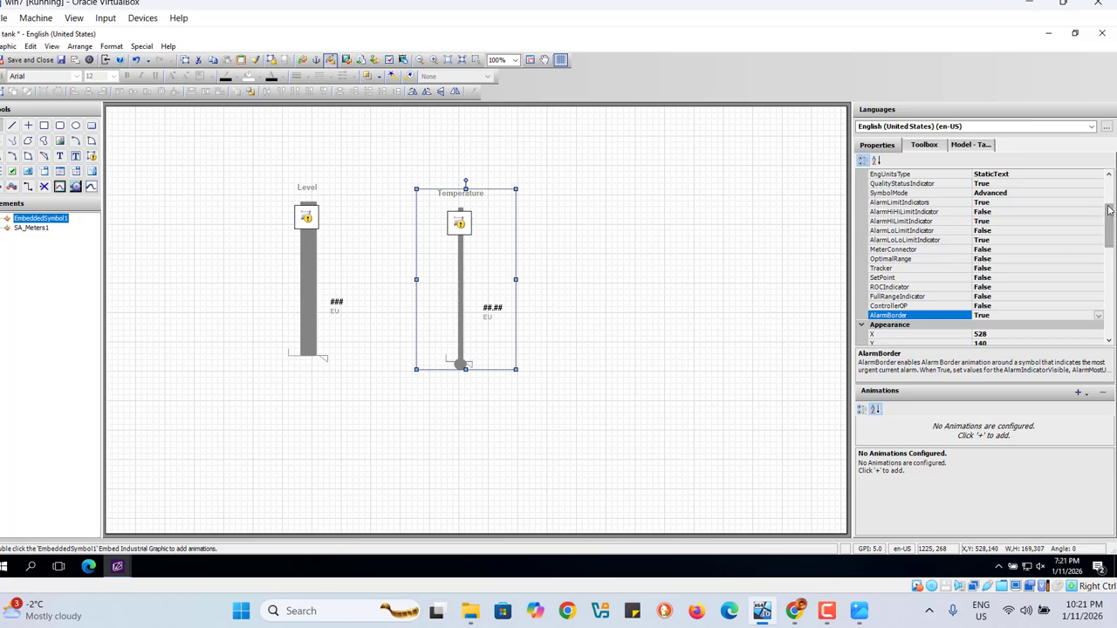
# Step: Open the temperature meter's custom properties and replace the AlarmHiLimit default value with tank_Temp.HiLimit
pyautogui.rightClick(478, 271)
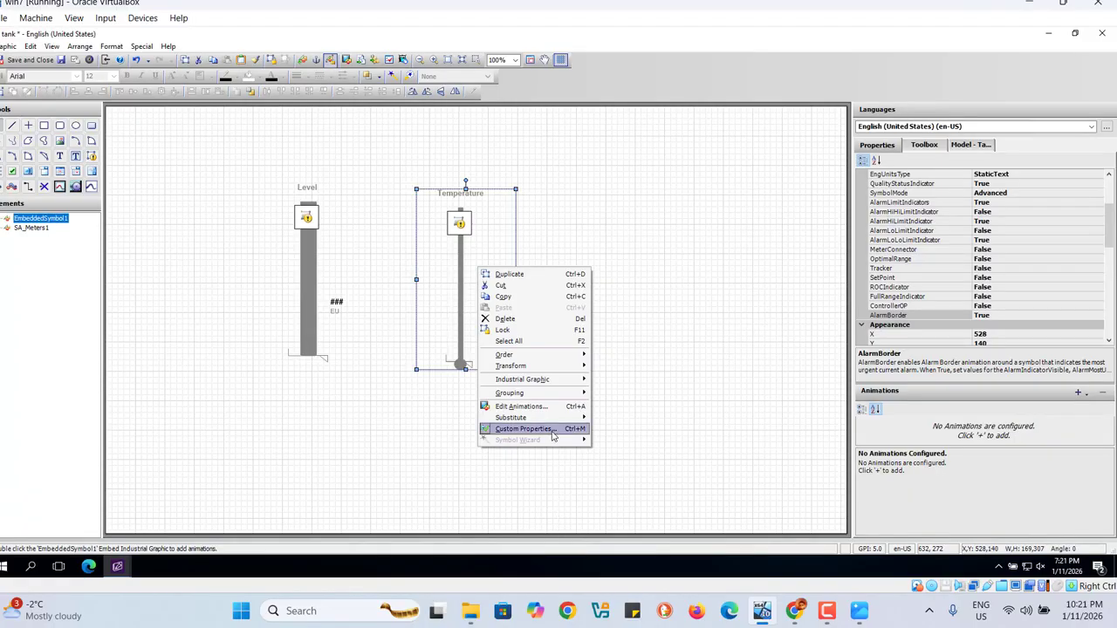
pyautogui.click(523, 428)
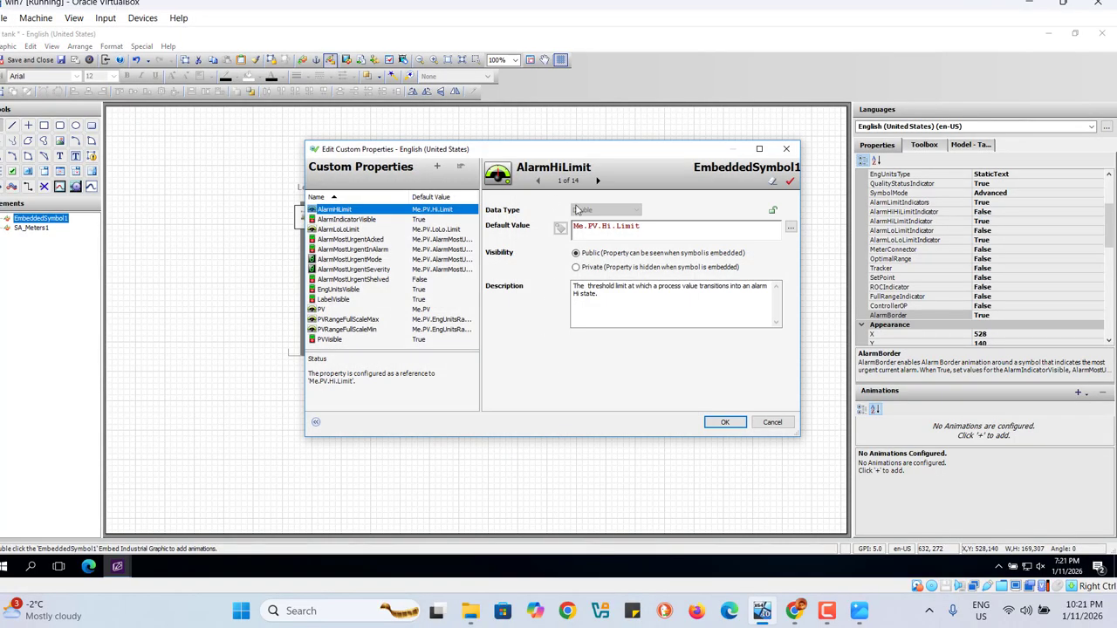
pyautogui.click(657, 226)
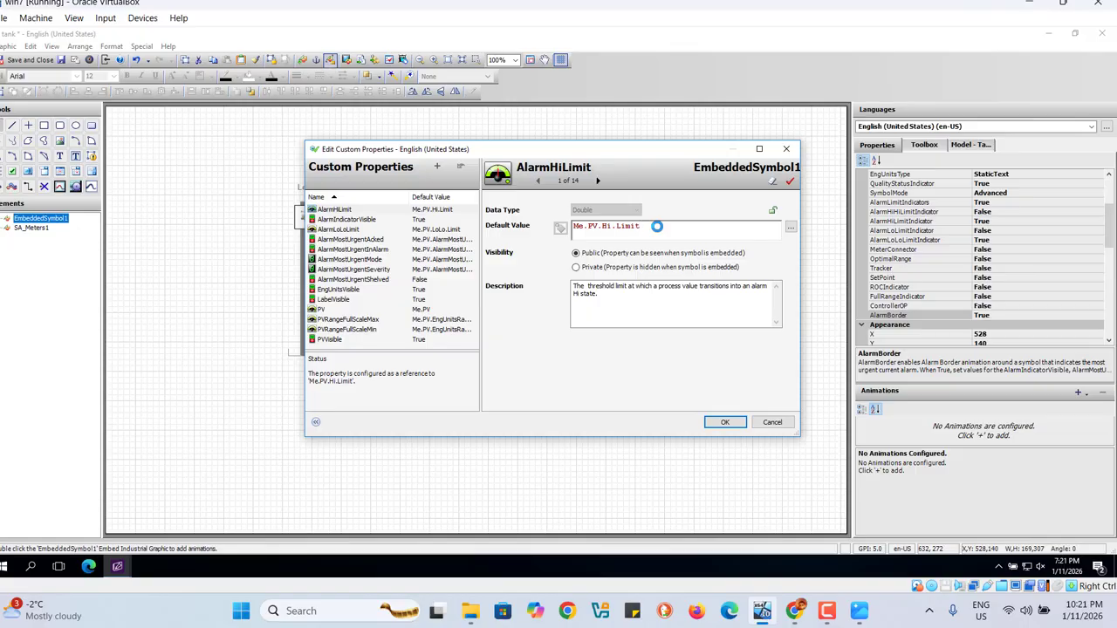
pyautogui.press('BackSpace')
pyautogui.press('BackSpace')
pyautogui.press('BackSpace')
pyautogui.press('BackSpace')
pyautogui.press('BackSpace')
pyautogui.press('BackSpace')
pyautogui.press('BackSpace')
pyautogui.press('BackSpace')
pyautogui.press('BackSpace')
pyautogui.press('BackSpace')
pyautogui.press('BackSpace')
pyautogui.press('BackSpace')
pyautogui.press('BackSpace')
pyautogui.press('BackSpace')
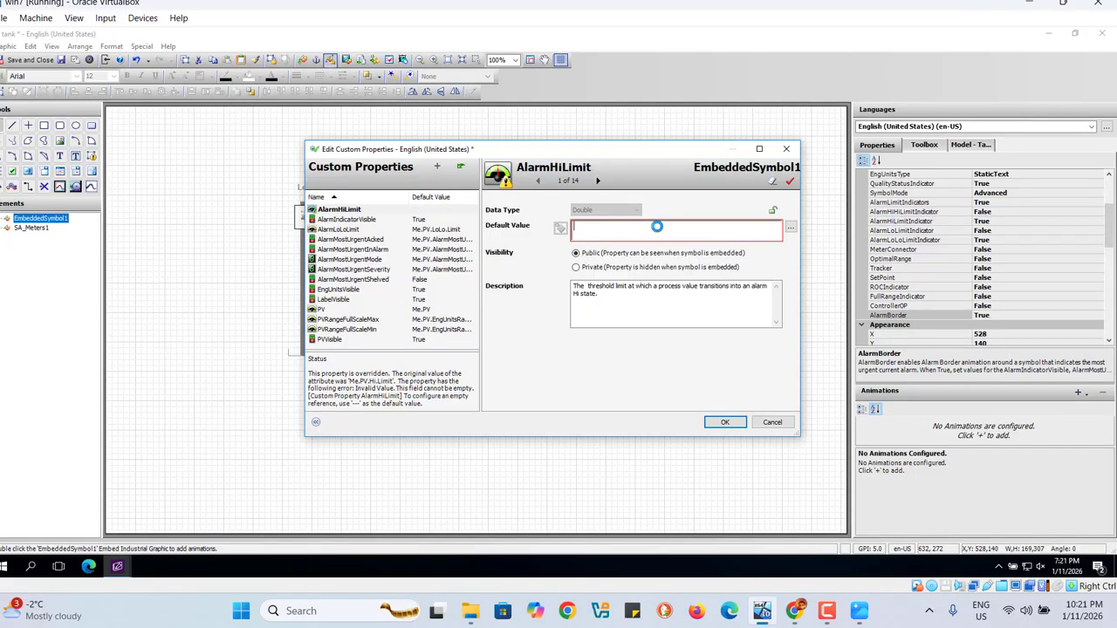
pyautogui.write('ta')
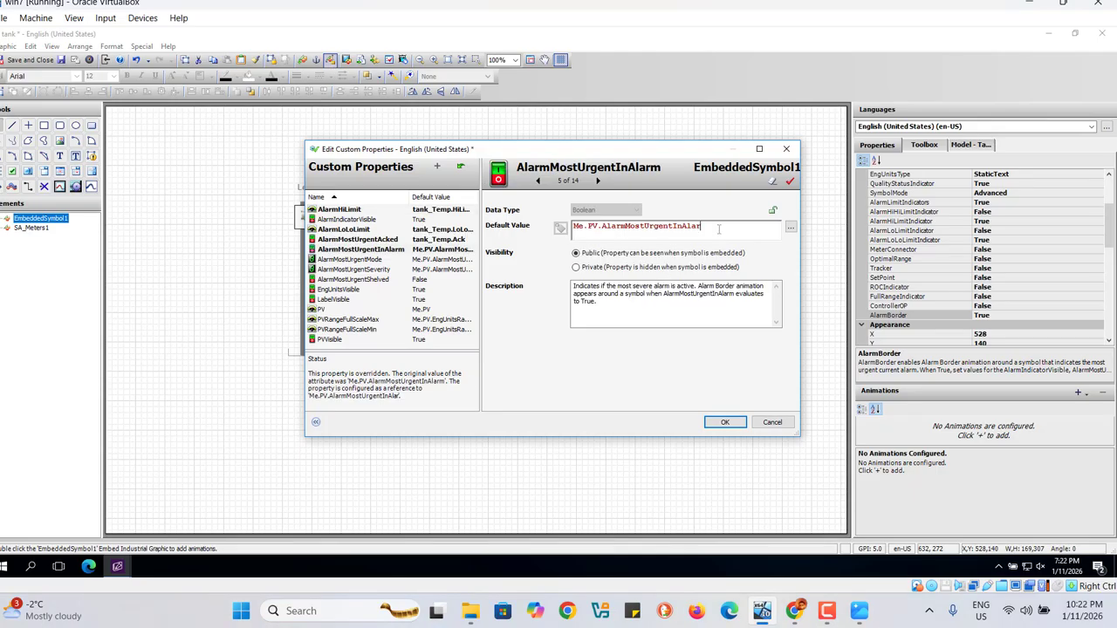
# Step: Replace the default value of the AlarmMostUrgentInAlarm custom property with tank_Temp.Alarm
pyautogui.press('BackSpace')
pyautogui.press('BackSpace')
pyautogui.press('BackSpace')
pyautogui.press('BackSpace')
pyautogui.press('BackSpace')
pyautogui.press('BackSpace')
pyautogui.press('BackSpace')
pyautogui.press('BackSpace')
pyautogui.press('BackSpace')
pyautogui.press('BackSpace')
pyautogui.press('BackSpace')
pyautogui.press('BackSpace')
pyautogui.press('BackSpace')
pyautogui.press('BackSpace')
pyautogui.press('BackSpace')
pyautogui.press('BackSpace')
pyautogui.press('BackSpace')
pyautogui.press('BackSpace')
pyautogui.press('BackSpace')
pyautogui.press('BackSpace')
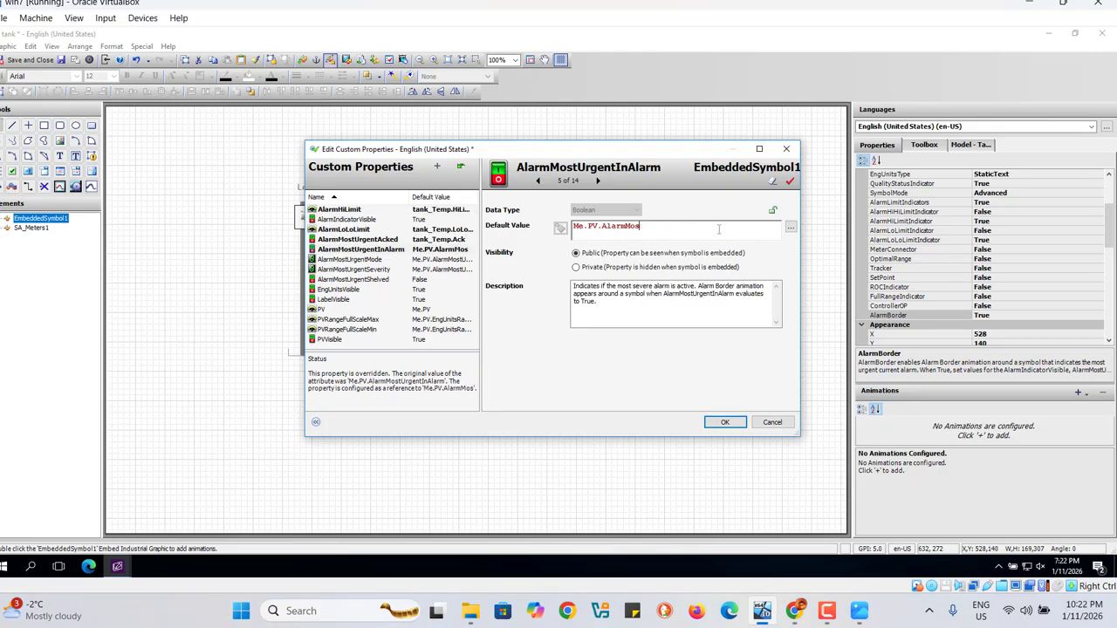
pyautogui.write('tank_Temp.MinEU')
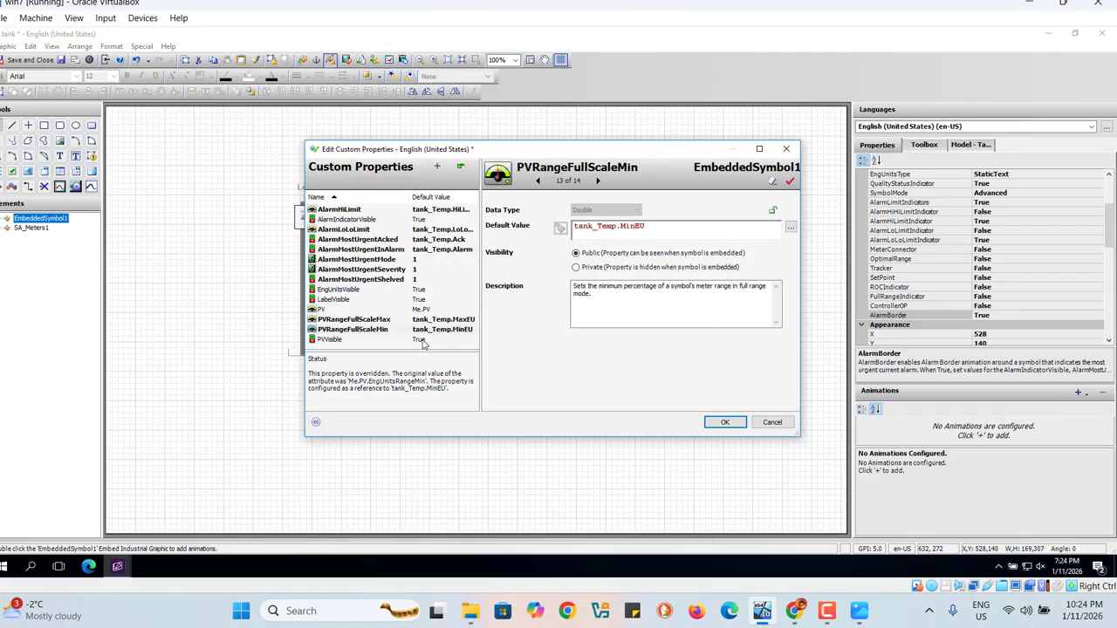
# Step: Set the visibility of the temperature meter's AlarmIndicatorVisible and AlarmMostUrgentMode custom properties to Private
pyautogui.click(422, 342)
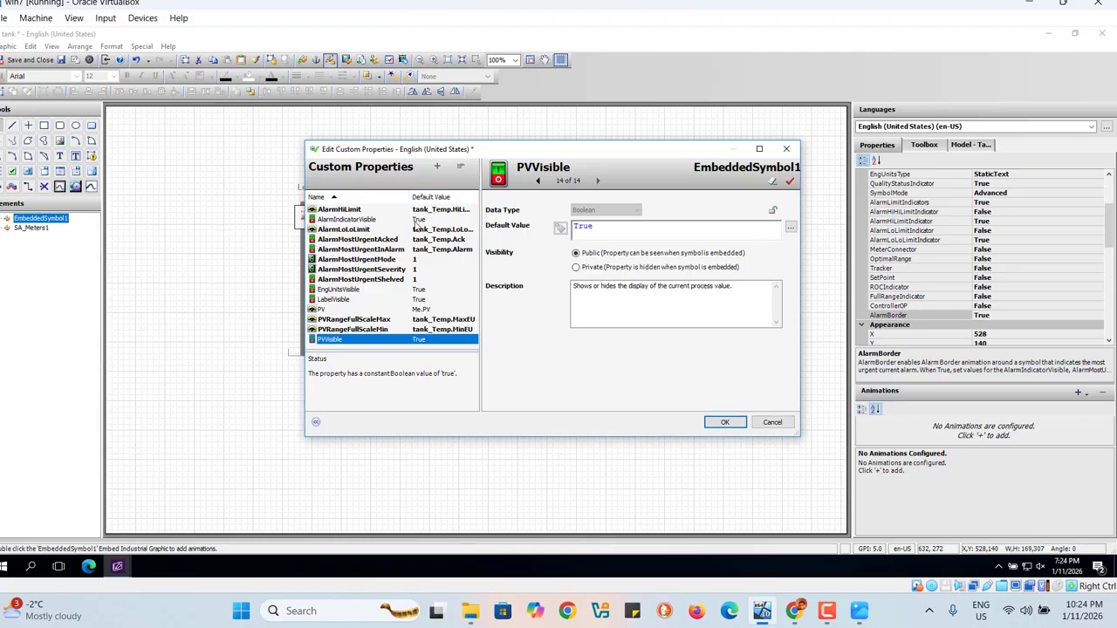
pyautogui.click(415, 222)
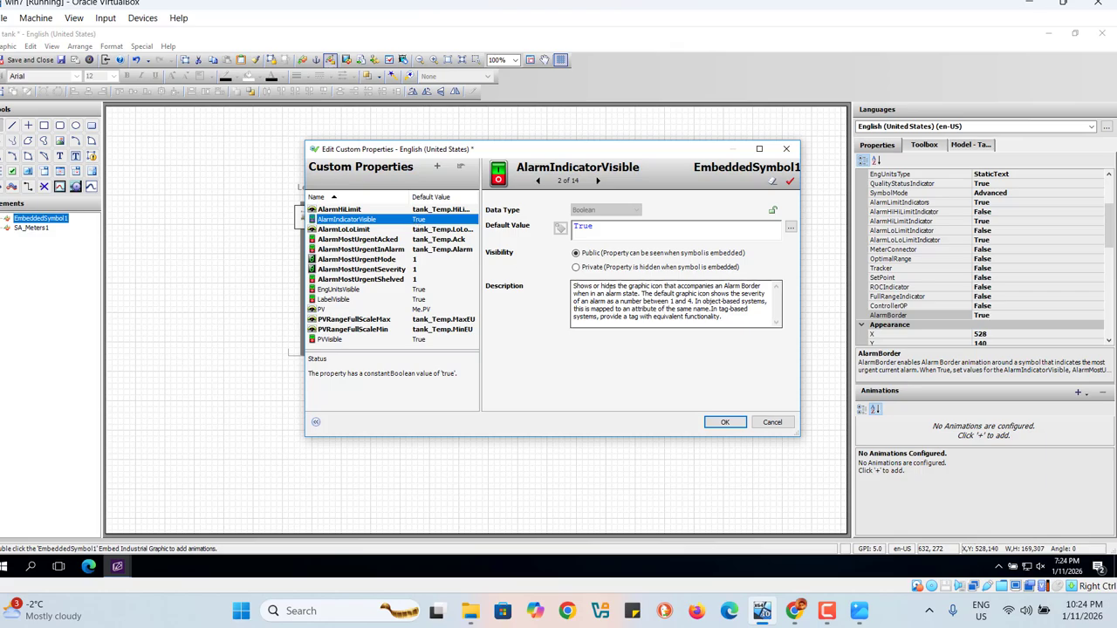
pyautogui.click(576, 268)
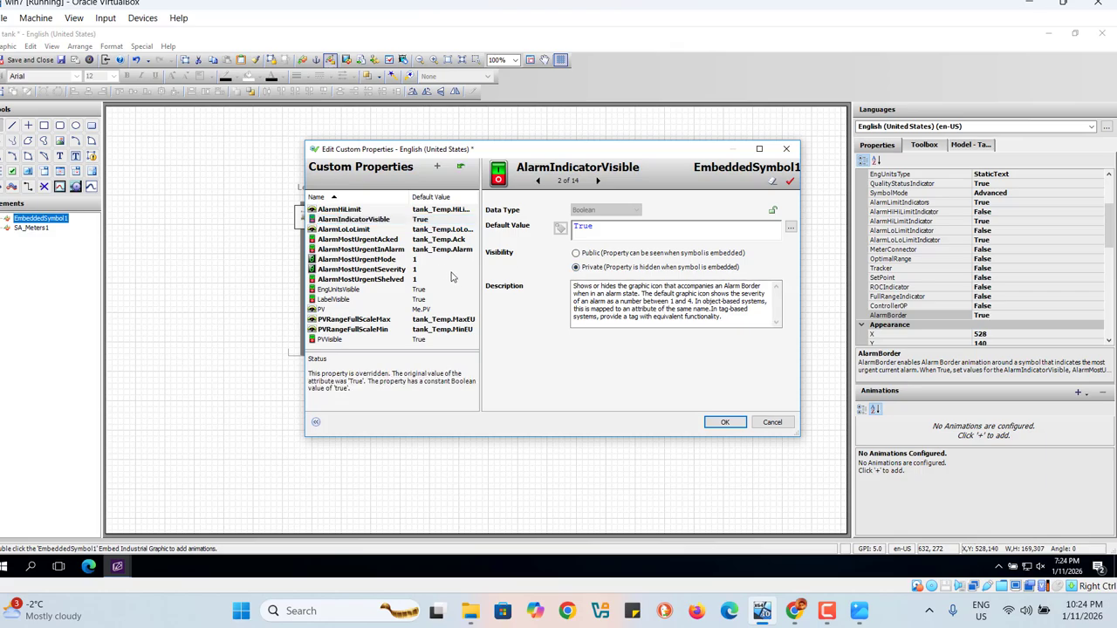
pyautogui.click(415, 261)
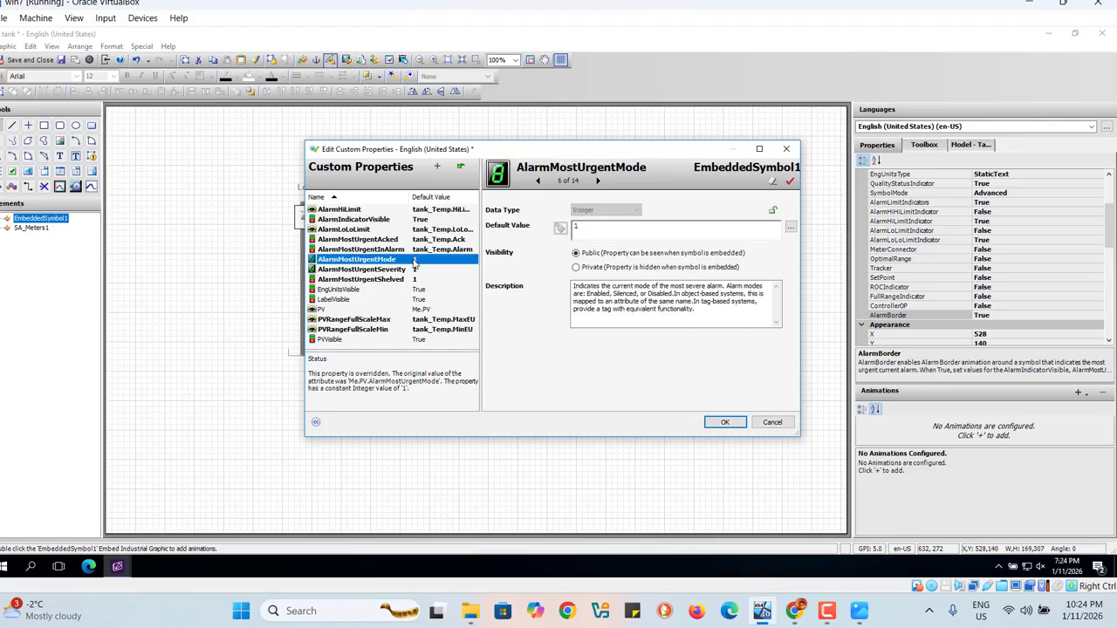
pyautogui.click(576, 268)
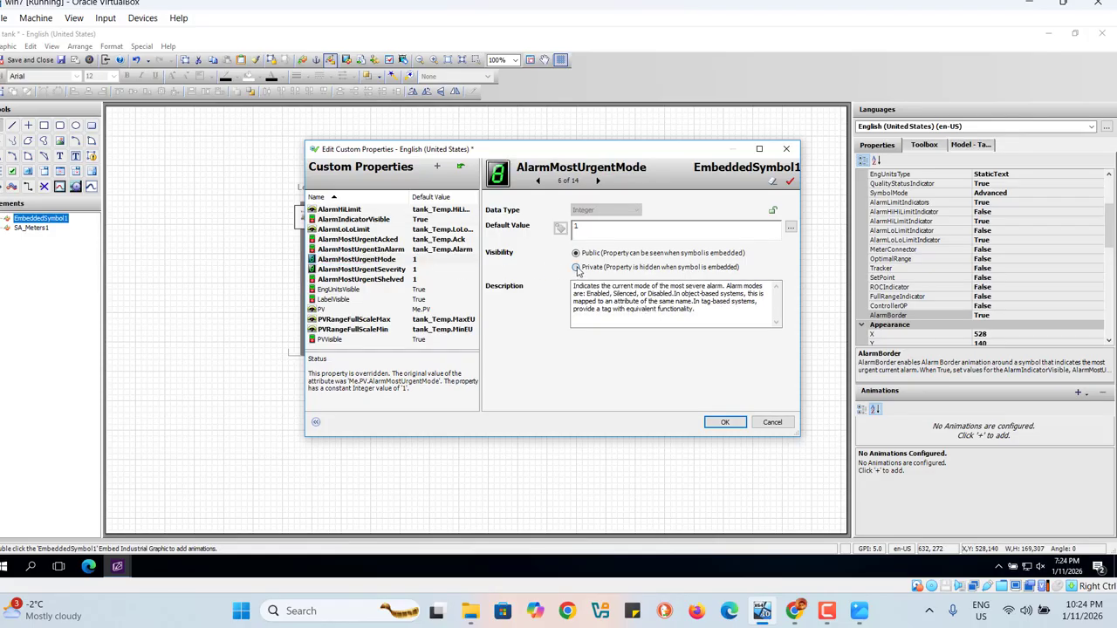
# Step: Set the visibility of the AlarmMostUrgentSeverity and AlarmMostUrgentShelved custom properties to Private, and save the tank graphic
pyautogui.click(417, 270)
pyautogui.click(576, 268)
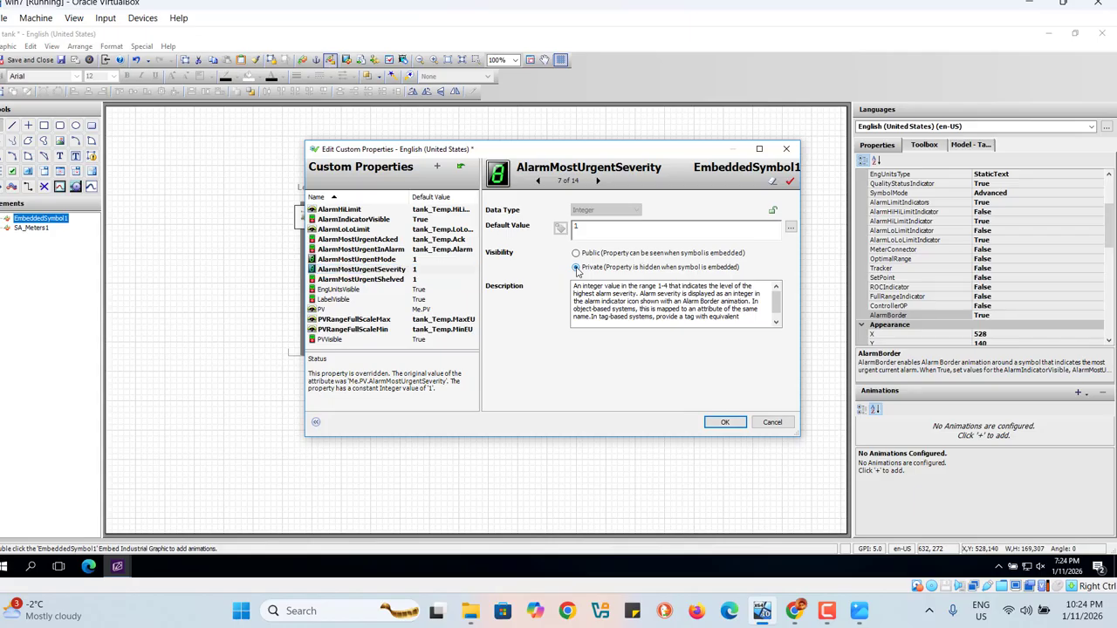
pyautogui.click(416, 281)
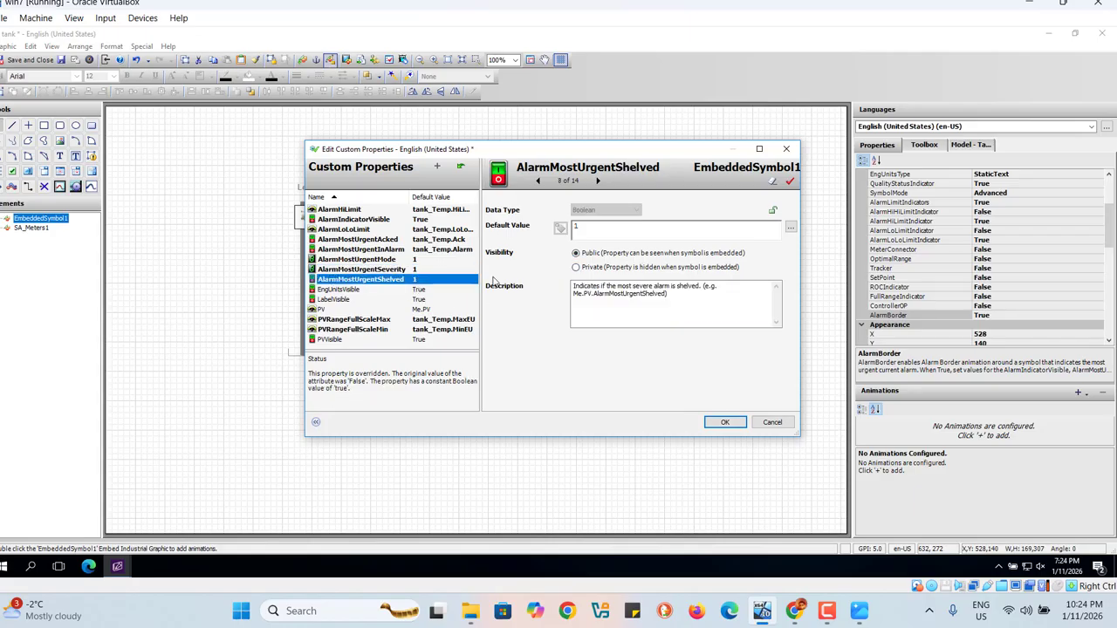
pyautogui.click(576, 268)
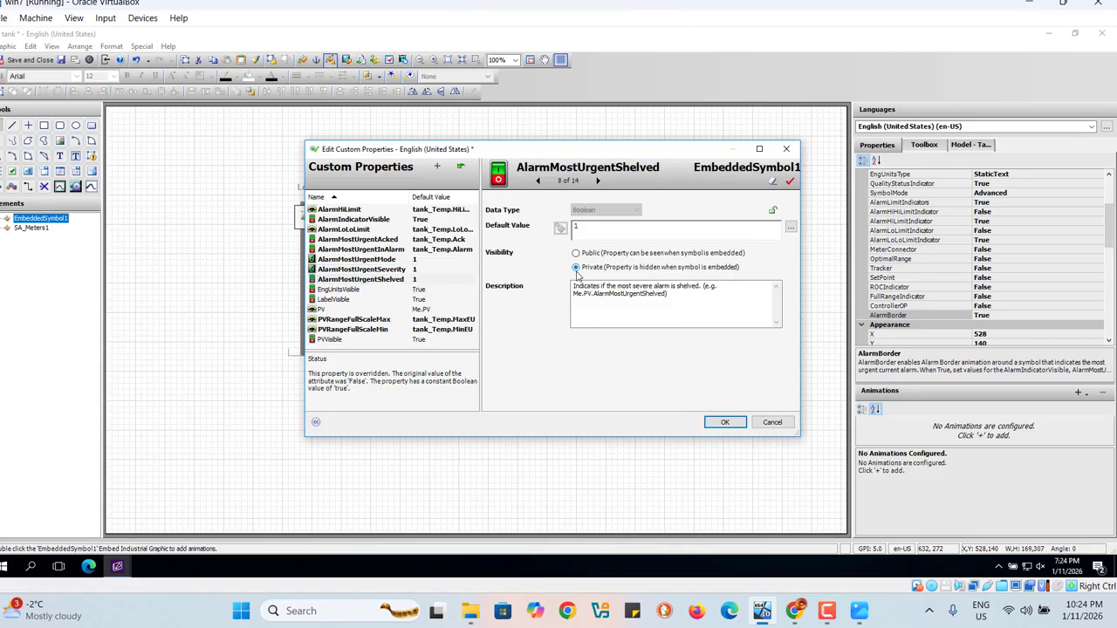
pyautogui.click(723, 424)
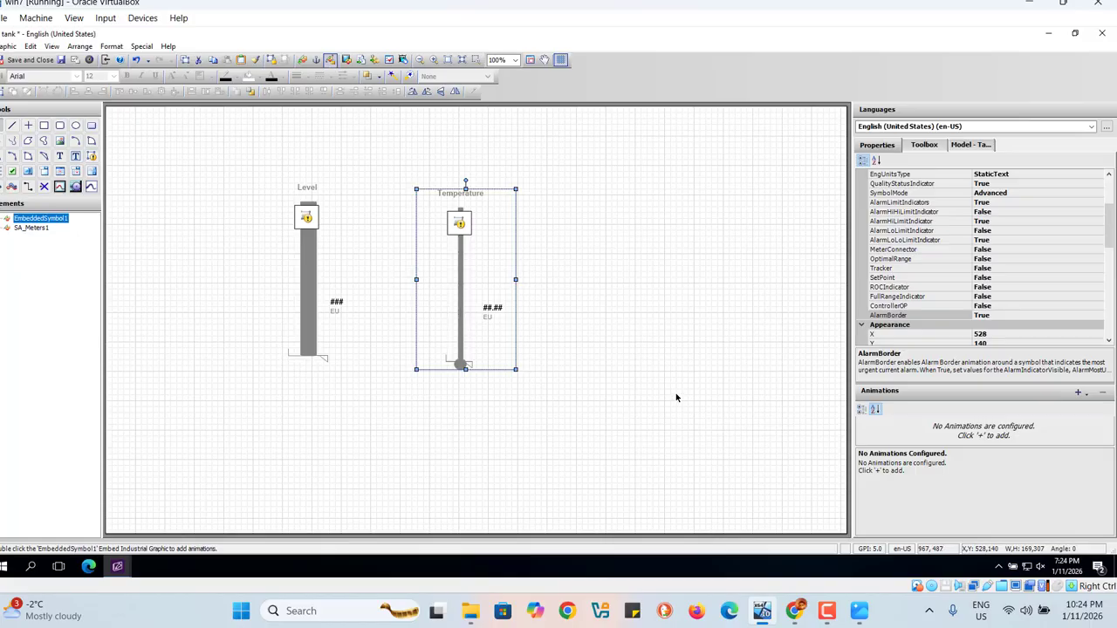
pyautogui.click(675, 395)
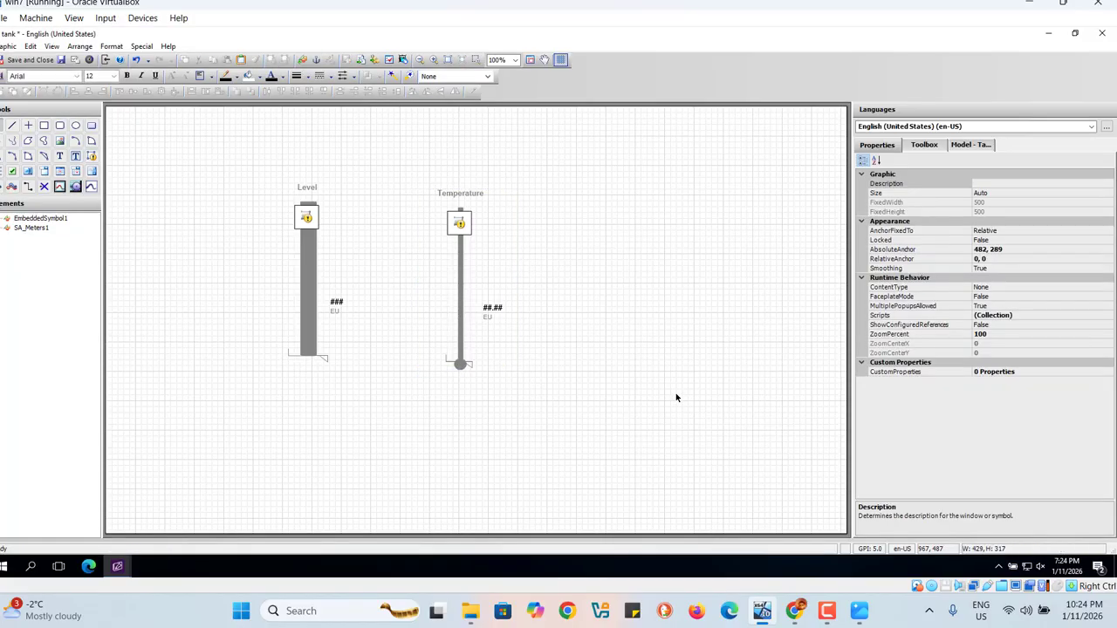
pyautogui.click(61, 61)
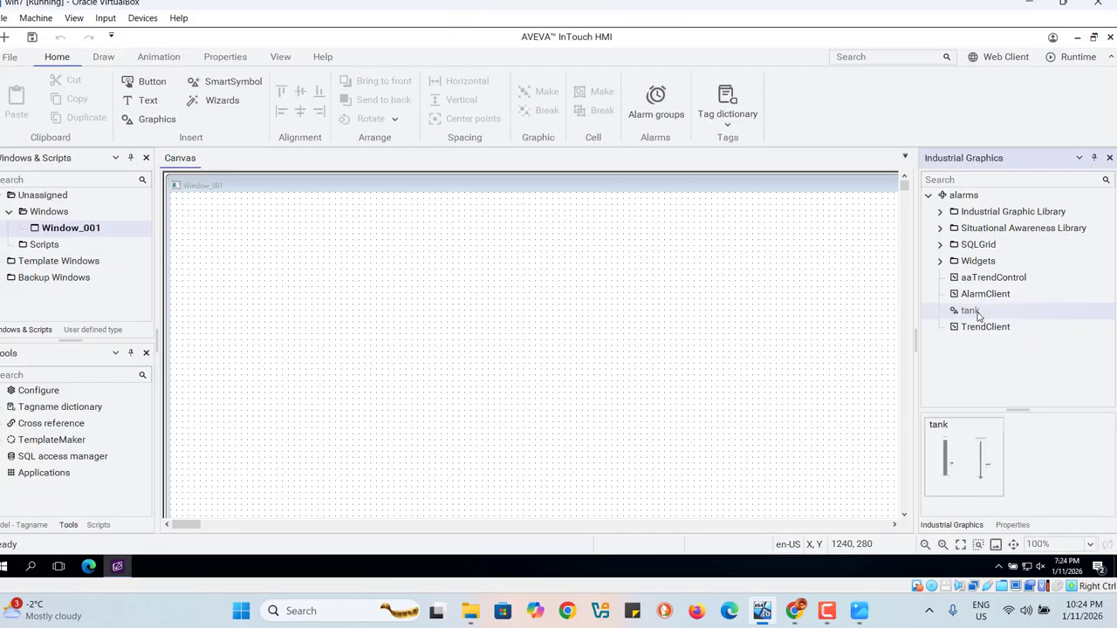
# Step: Place the tank graphic in Window_001 and widen it by moving its left edge to about X 470
pyautogui.moveTo(969, 311); pyautogui.dragTo(517, 276)
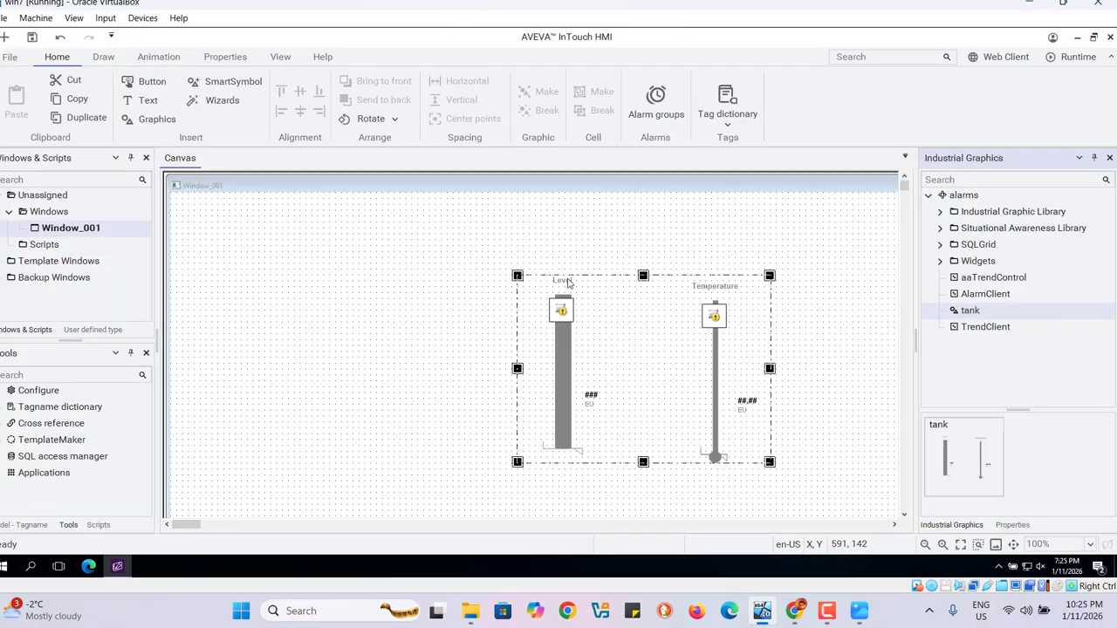
pyautogui.click(454, 281)
pyautogui.moveTo(455, 281); pyautogui.dragTo(448, 276)
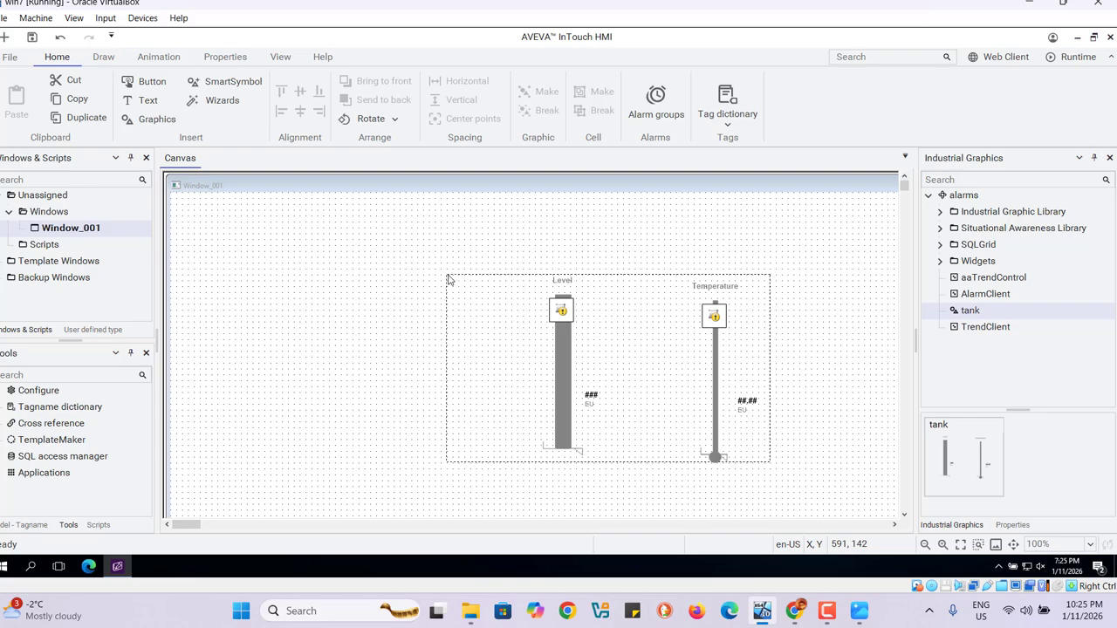
# Step: Insert an Analog Tagname Display from the Value Displays wizards to the left of the level meter, at X 100, Y 150
pyautogui.click(213, 101)
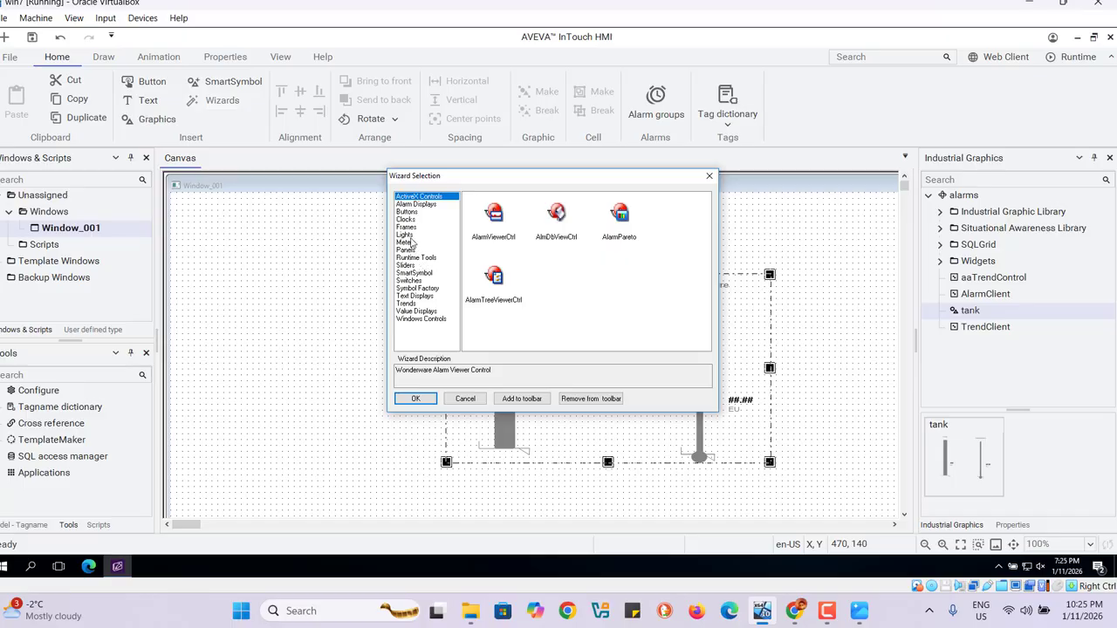
pyautogui.click(414, 312)
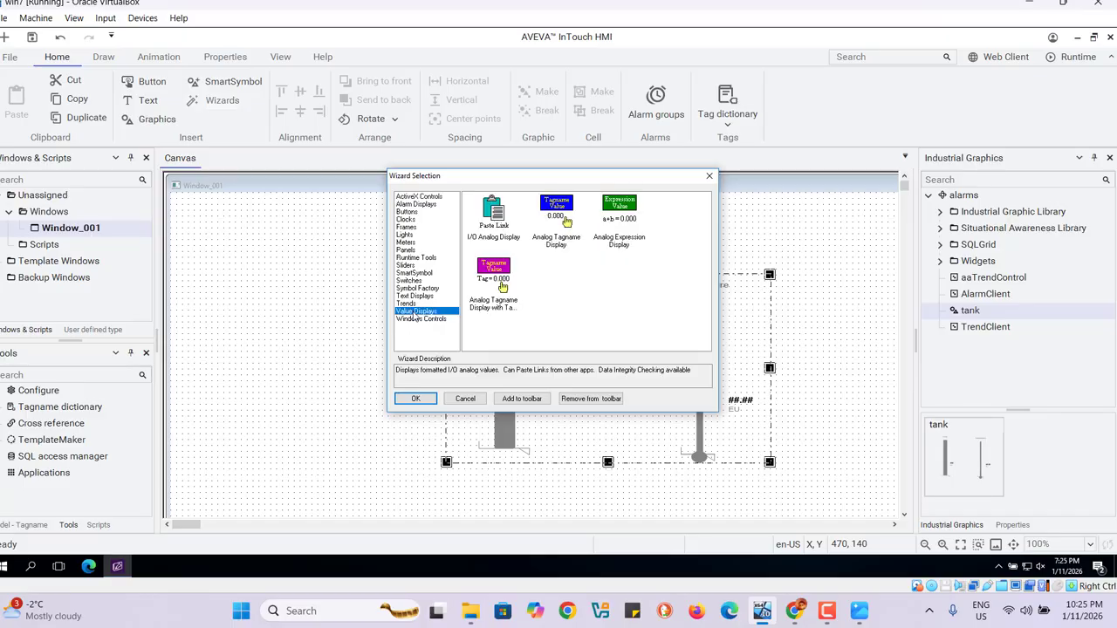
pyautogui.click(558, 214)
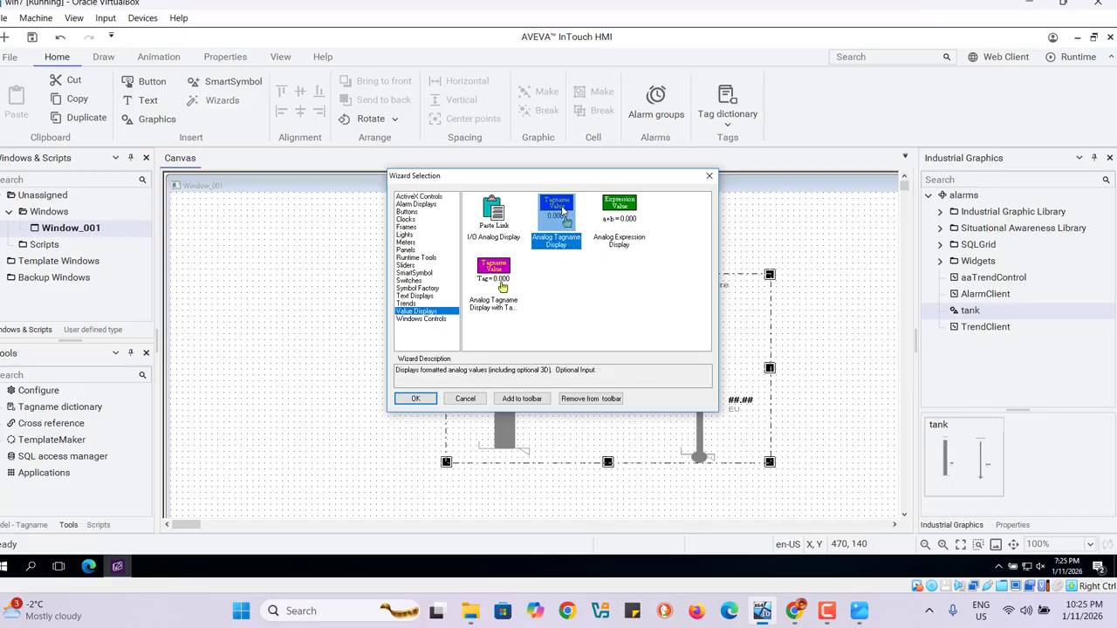
pyautogui.click(409, 407)
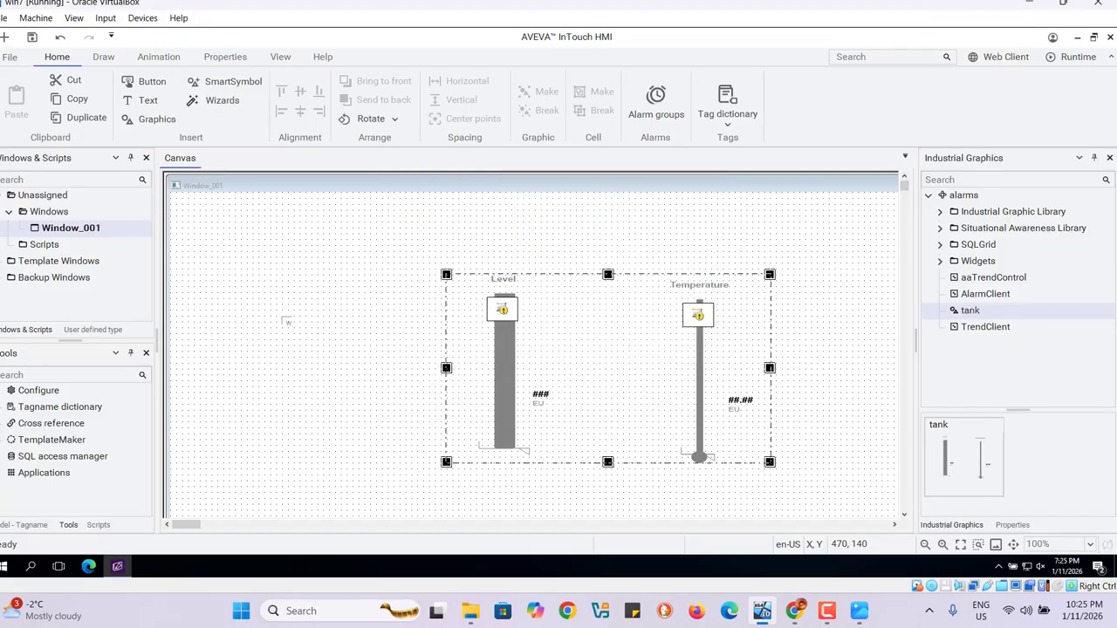
pyautogui.click(231, 281)
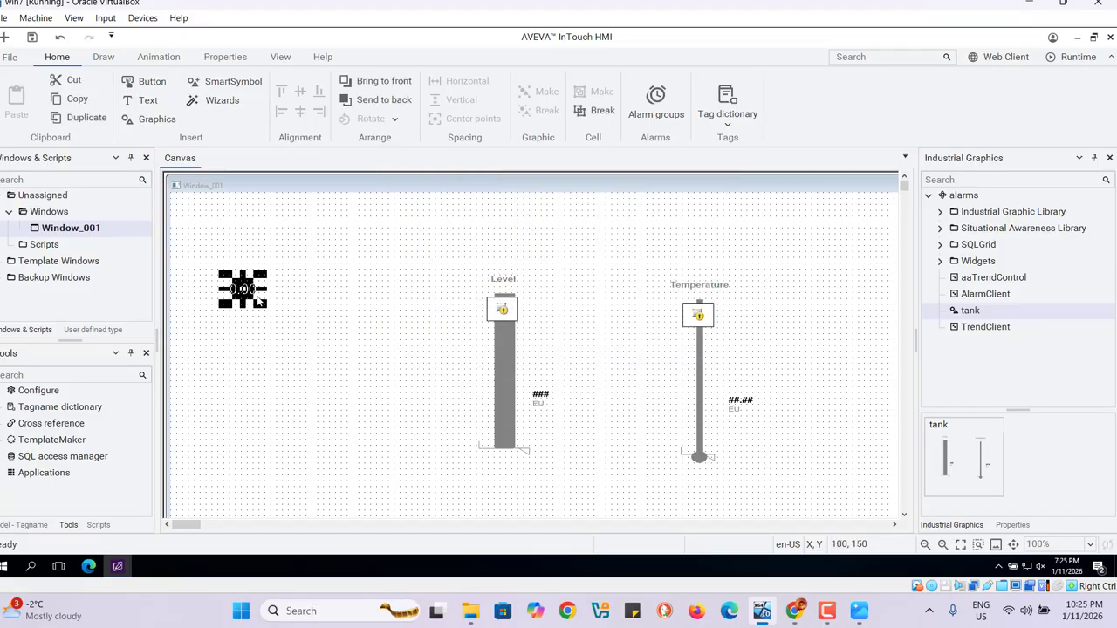
# Step: Duplicate the analog display, linking the original to tank_level with format 000 and the lower copy to tank_temp with format 0.00
pyautogui.rightClick(248, 294)
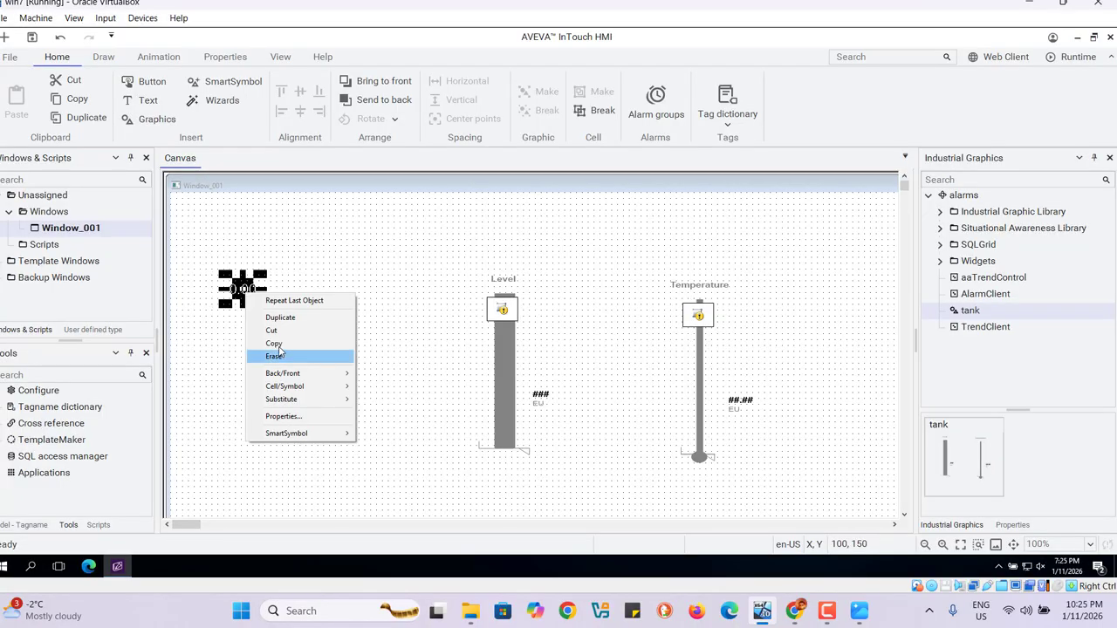
pyautogui.click(280, 317)
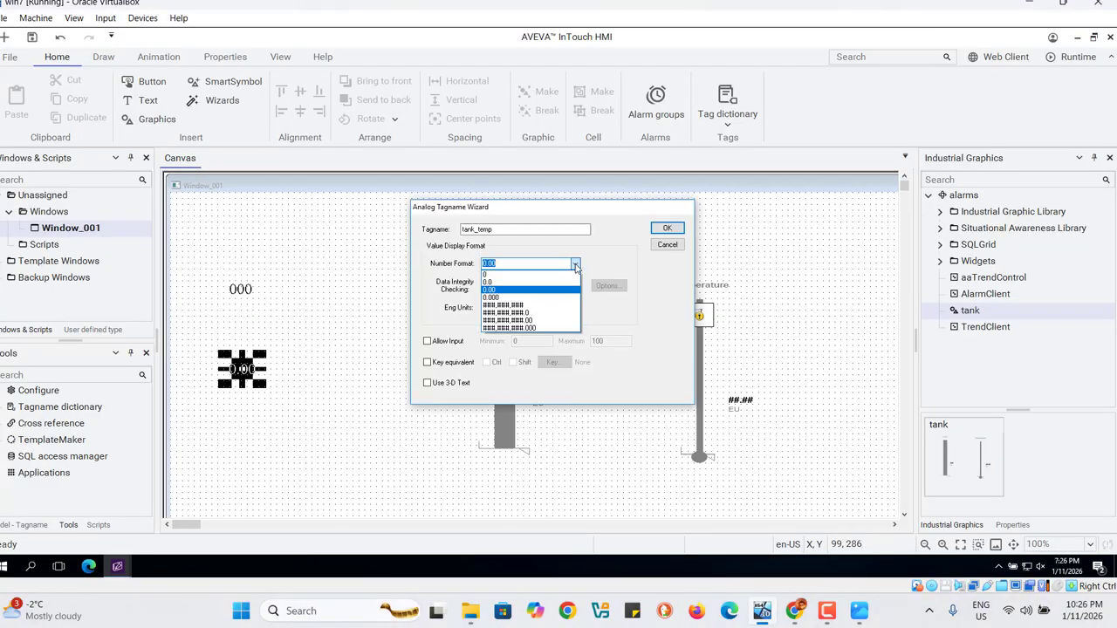
pyautogui.click(574, 265)
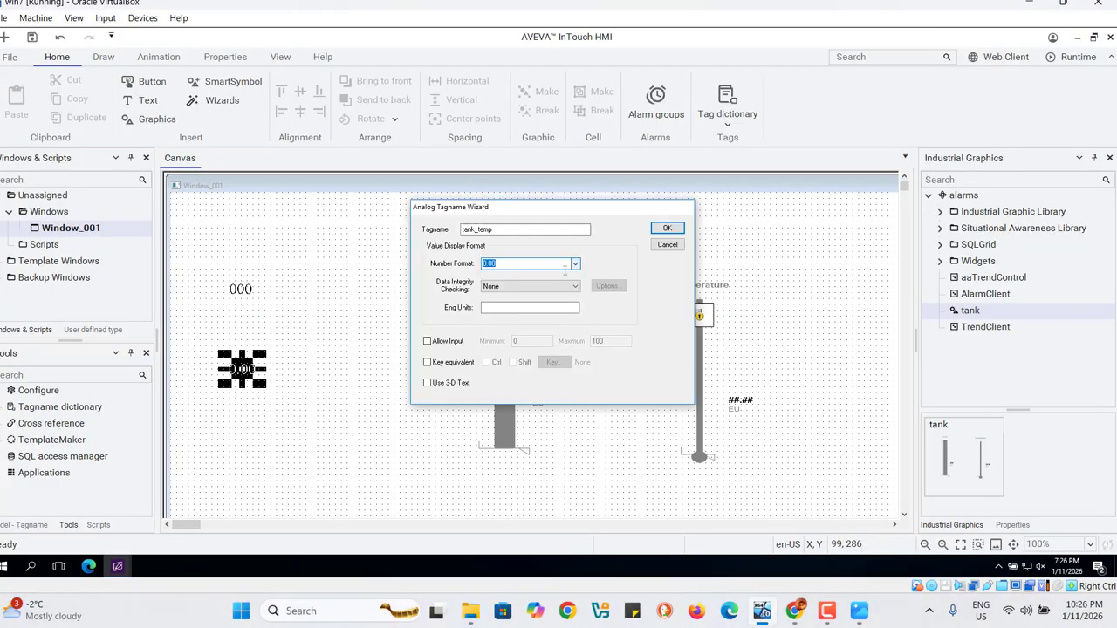
pyautogui.click(513, 229)
pyautogui.press('Return')
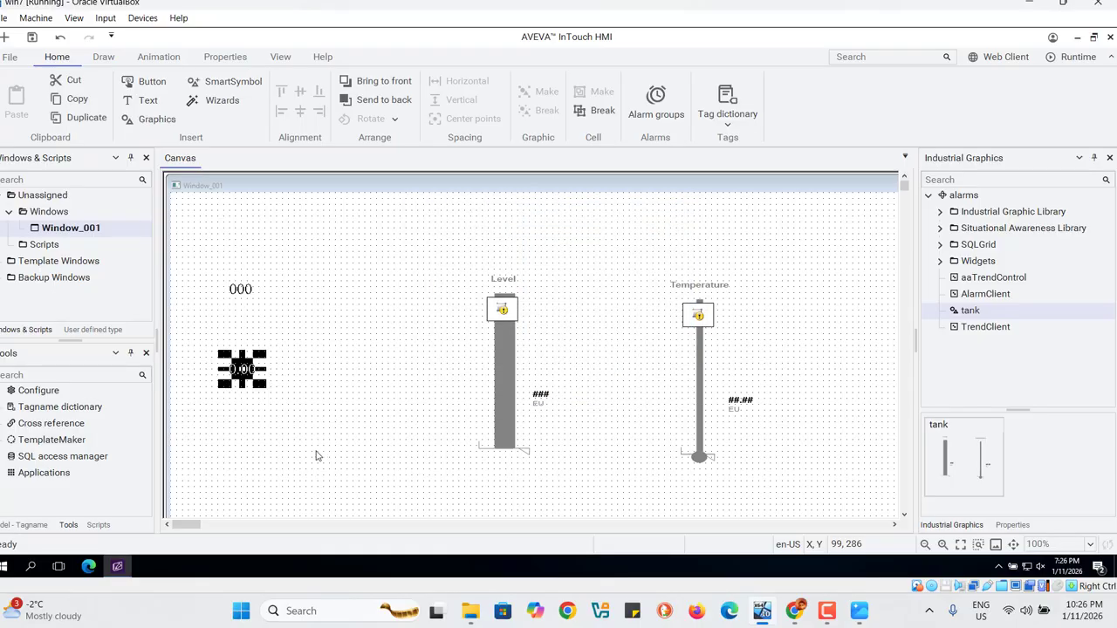
# Step: Save Window_001 and launch the application in runtime to test the meters and displays
pyautogui.click(306, 417)
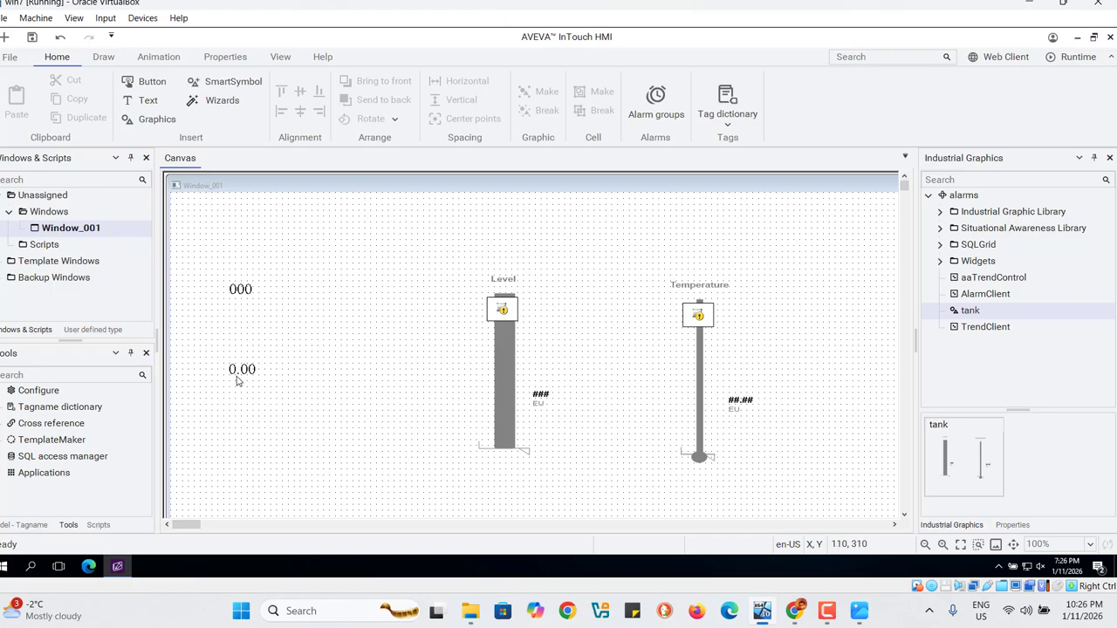
pyautogui.click(32, 39)
pyautogui.click(1079, 58)
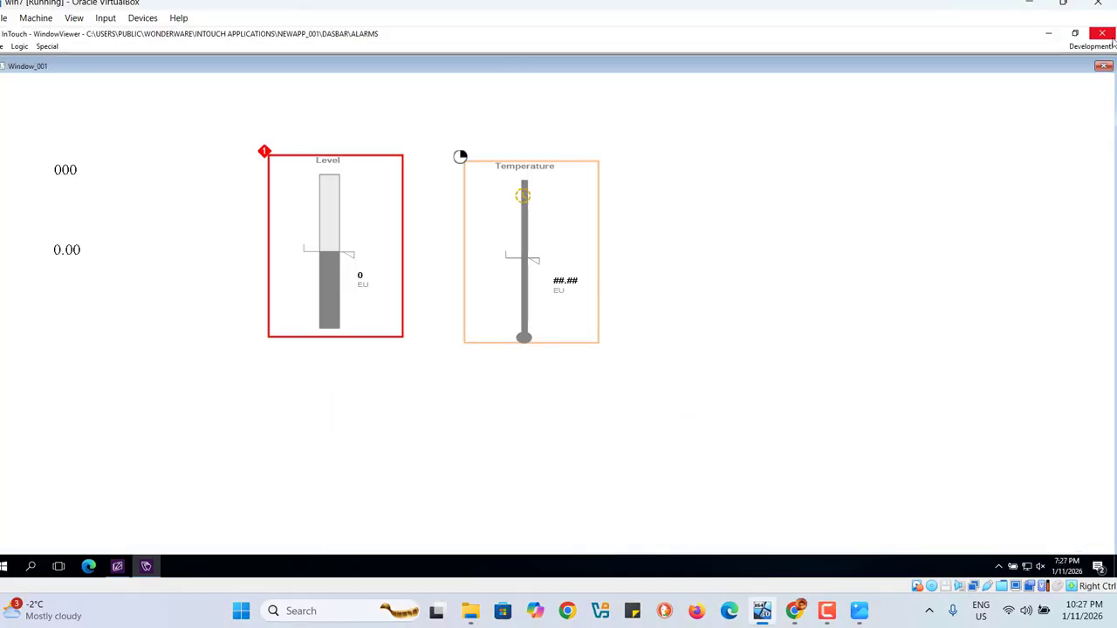
# Step: Close the runtime viewer and reopen Window_001 in the InTouch development environment
pyautogui.click(1102, 35)
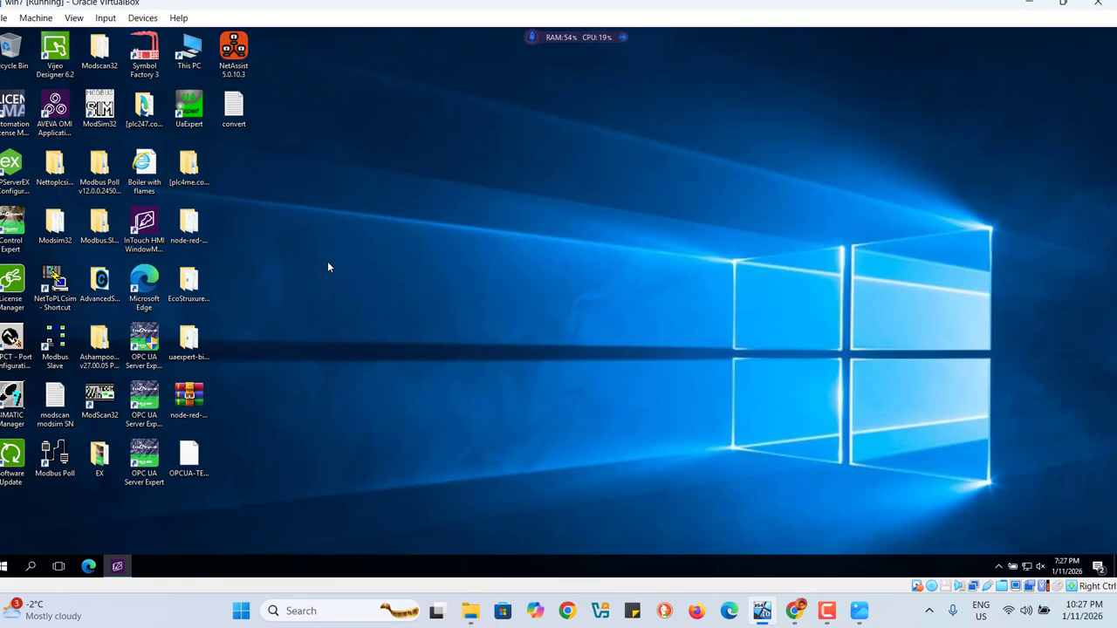
pyautogui.click(118, 566)
pyautogui.doubleClick(82, 228)
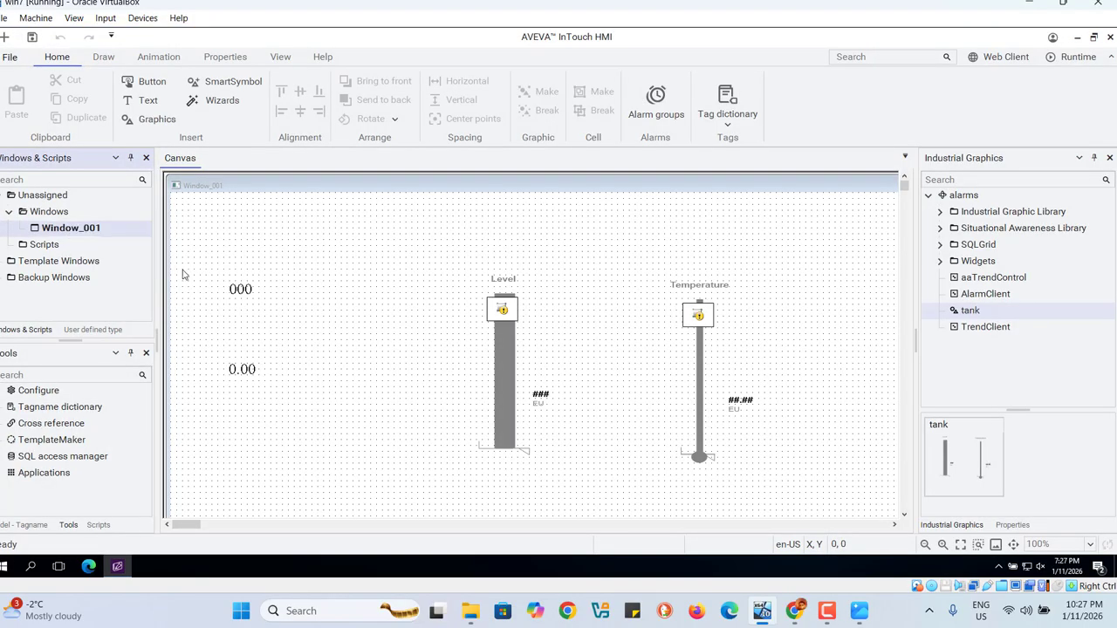
# Step: Allow input on the tank_level display with a minimum of 0 and a maximum of 500
pyautogui.doubleClick(245, 297)
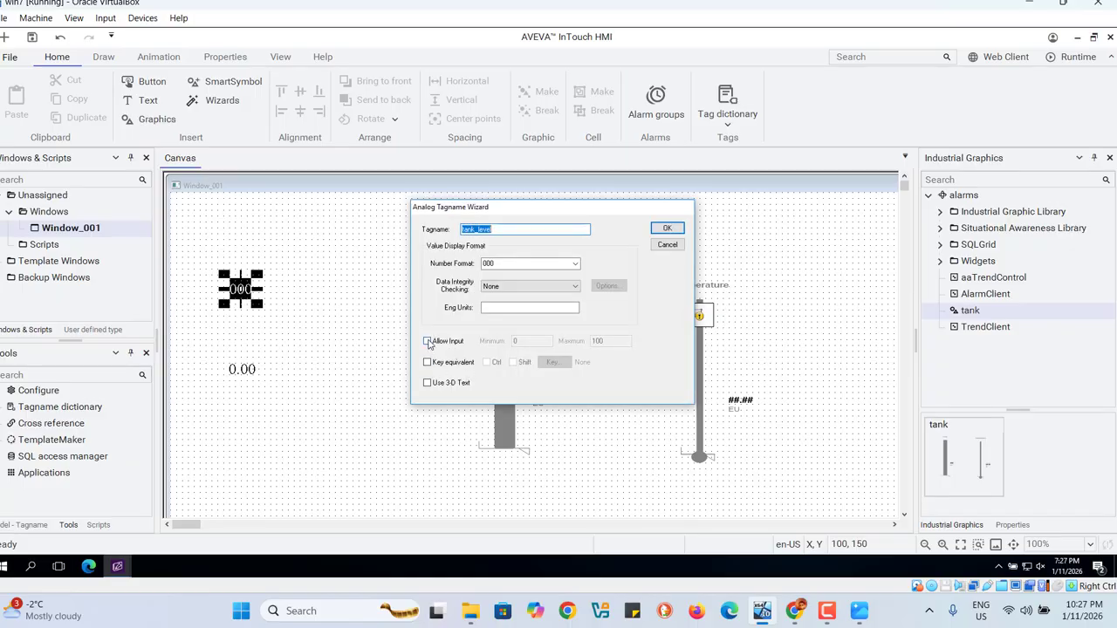
pyautogui.click(427, 341)
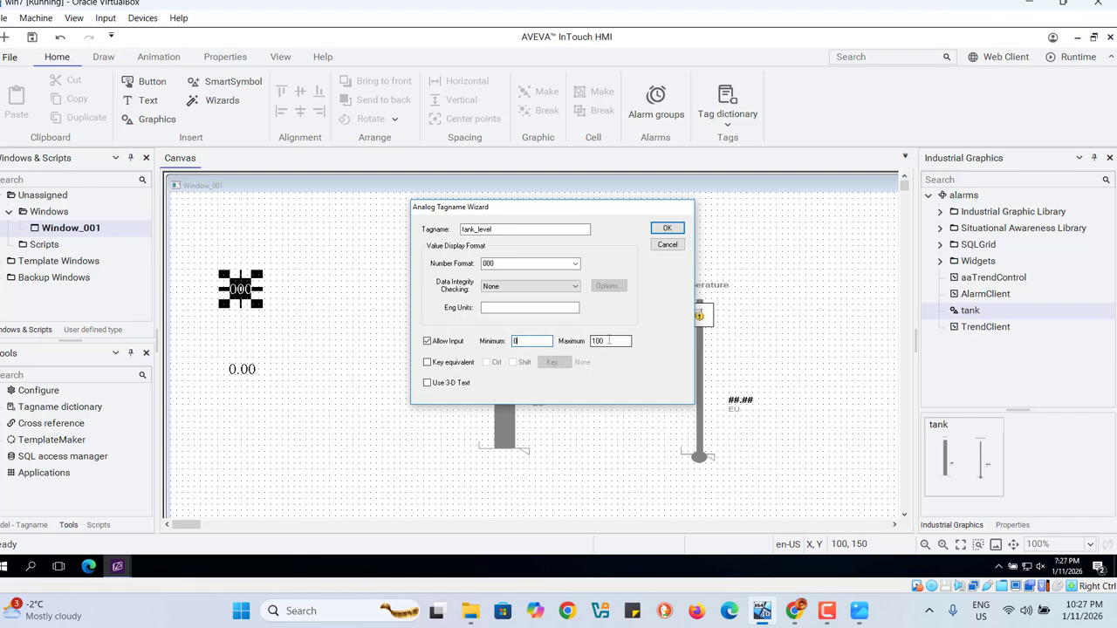
pyautogui.click(609, 340)
pyautogui.click(667, 230)
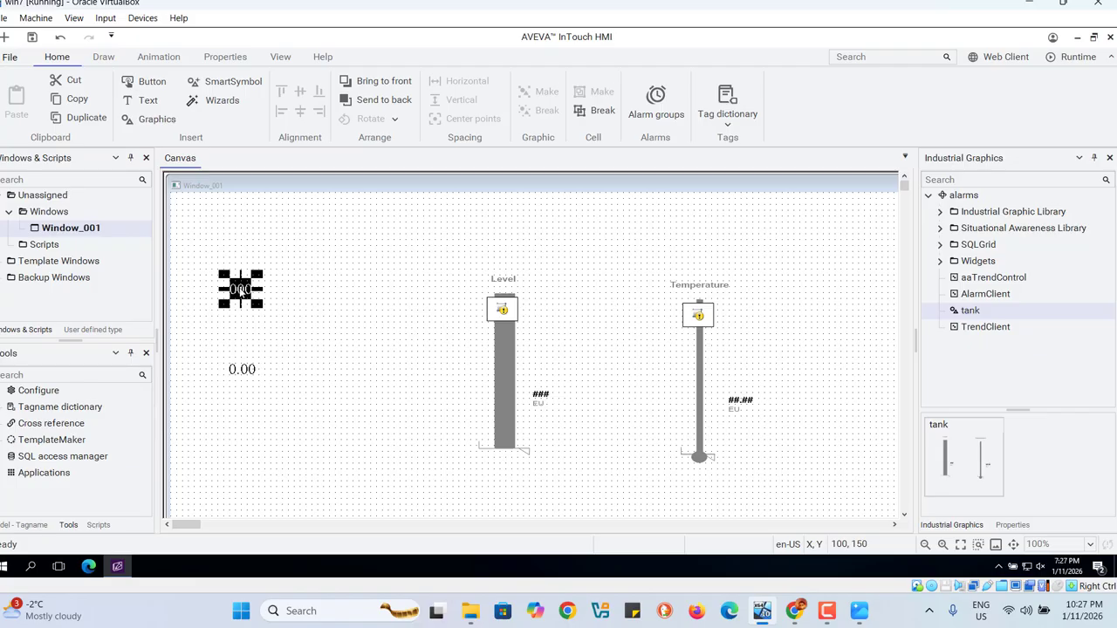
# Step: Set the tank_level tag's High alarm value to 450 and its LoLo alarm value to 50, and save the tag
pyautogui.doubleClick(240, 291)
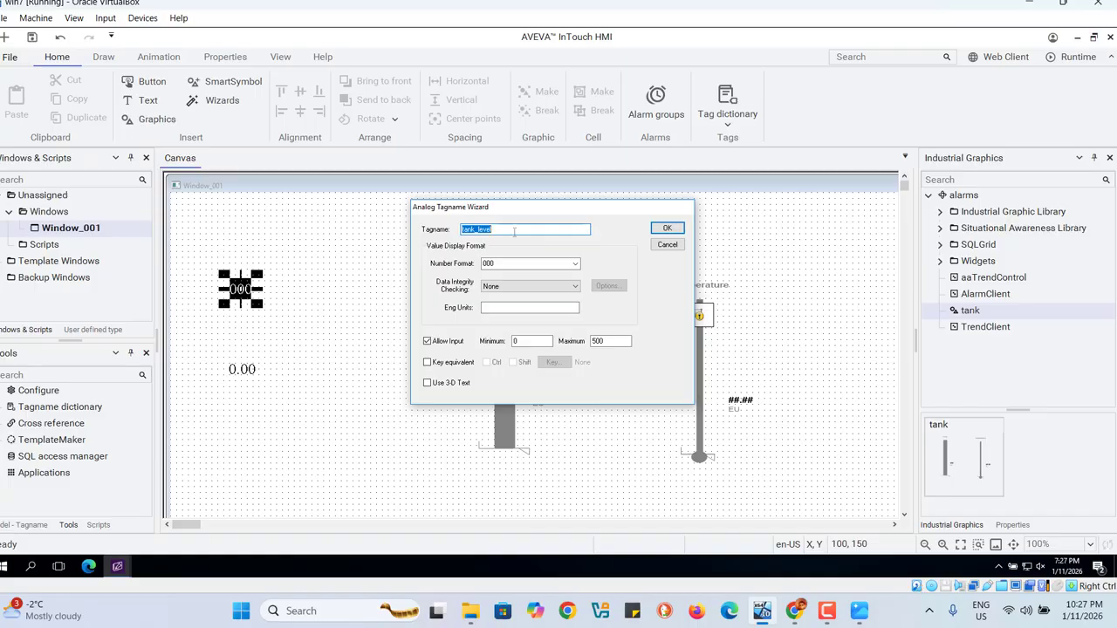
pyautogui.doubleClick(514, 230)
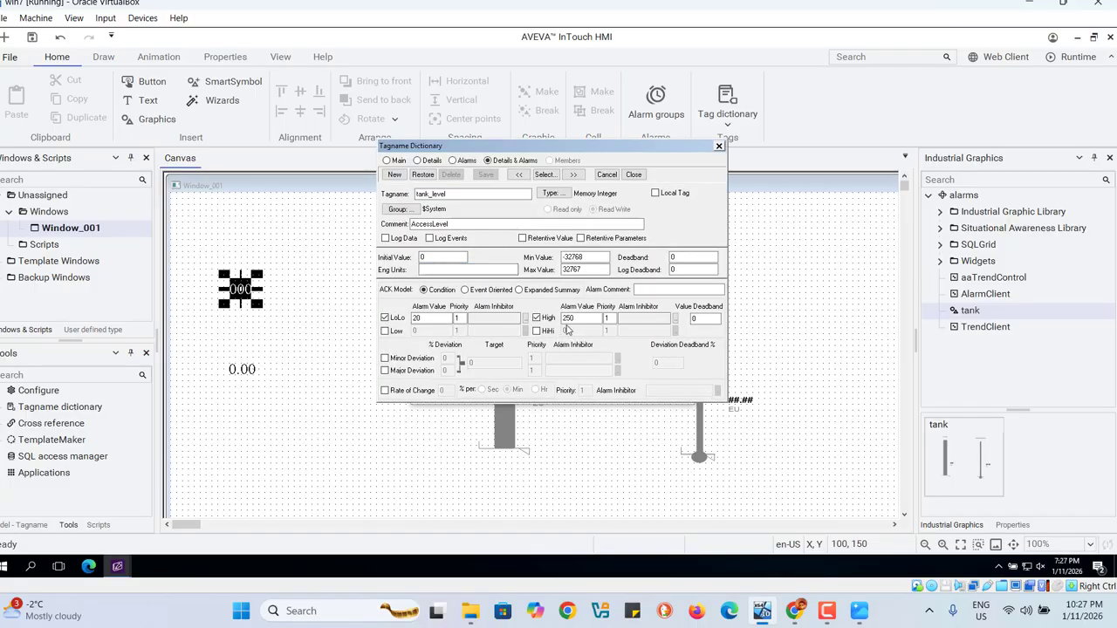
pyautogui.click(585, 318)
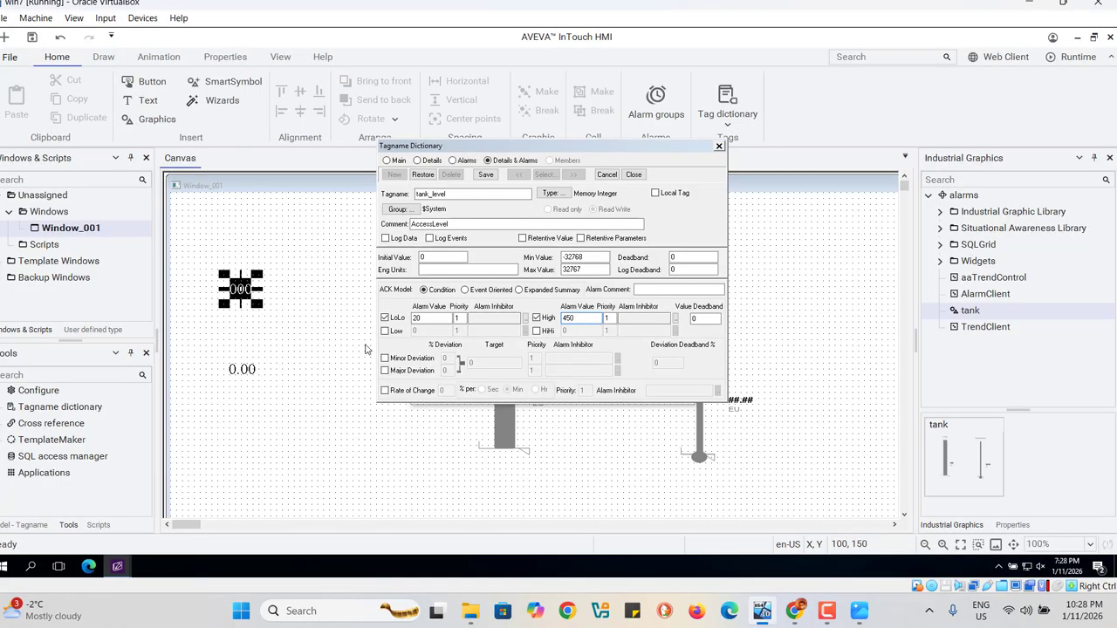
pyautogui.click(427, 318)
pyautogui.click(482, 175)
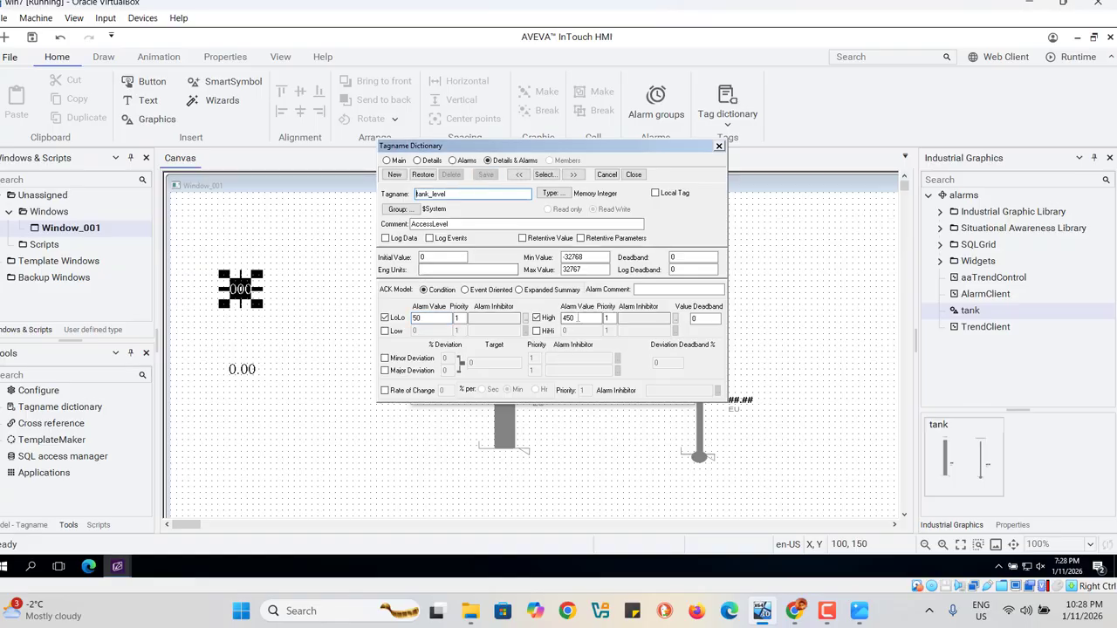
pyautogui.click(633, 176)
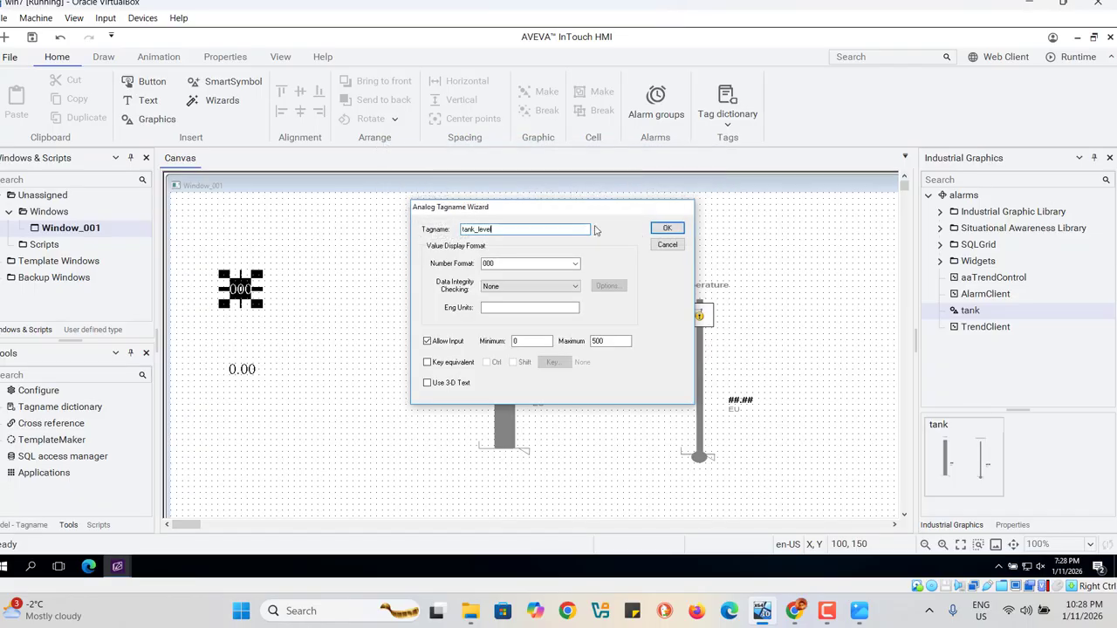
pyautogui.click(668, 228)
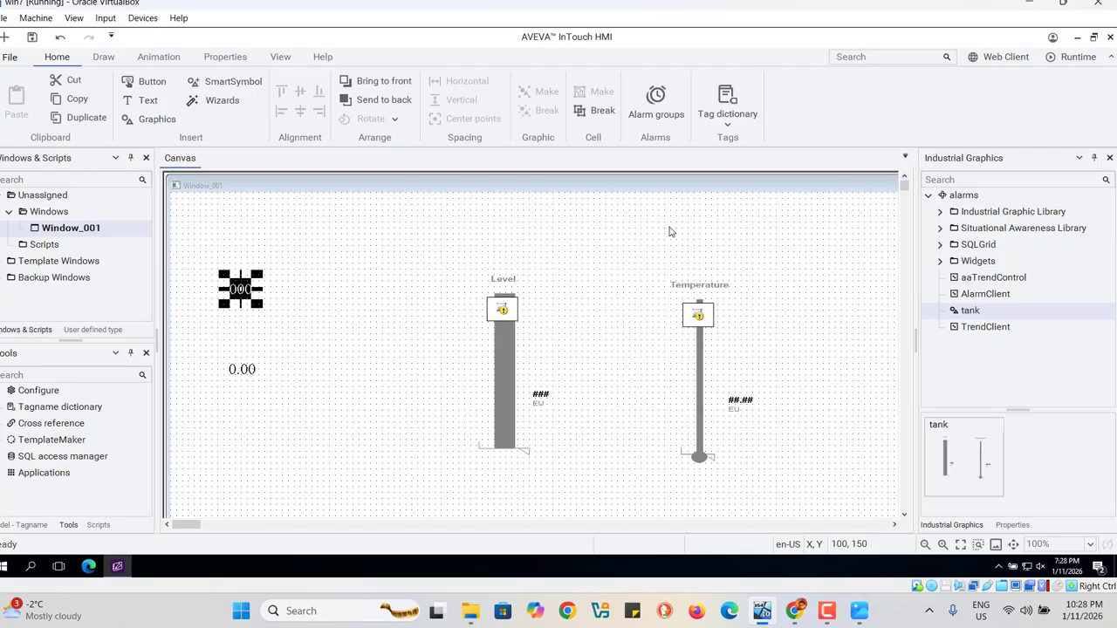
# Step: Set the tank_Temp tag's LoLo alarm value to 10 and its High alarm value to 95, and save the tag
pyautogui.click(242, 370)
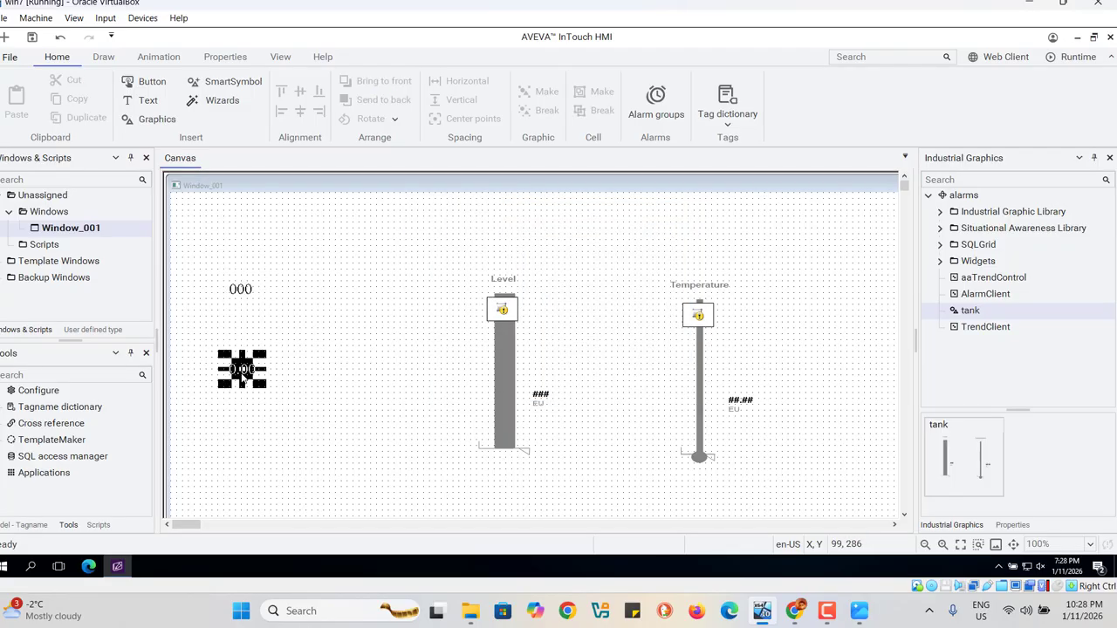
pyautogui.doubleClick(243, 371)
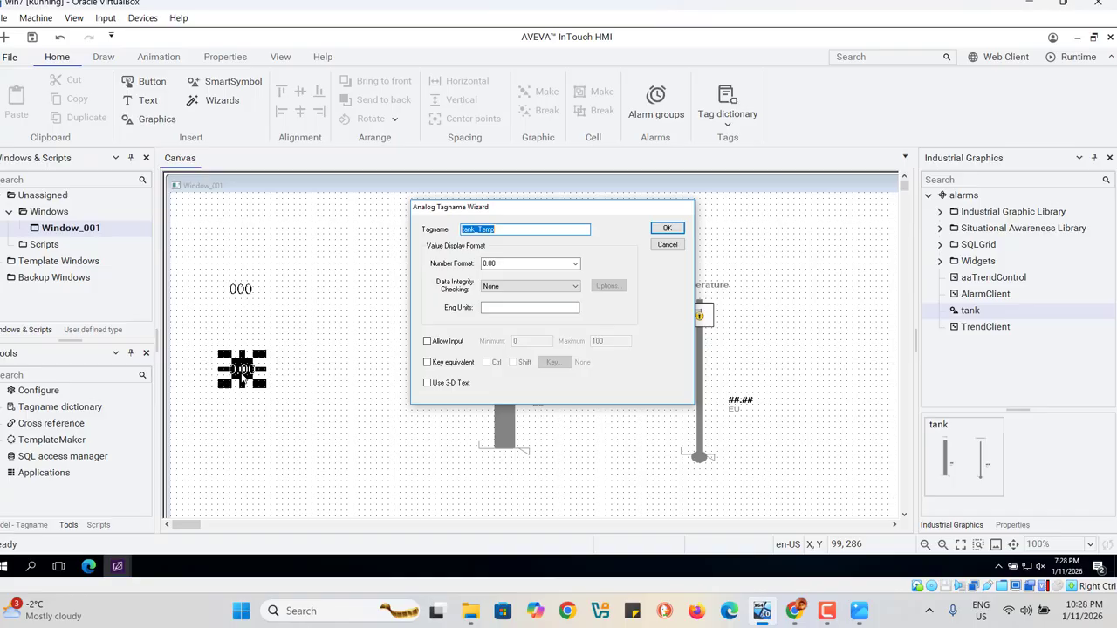
pyautogui.doubleClick(525, 230)
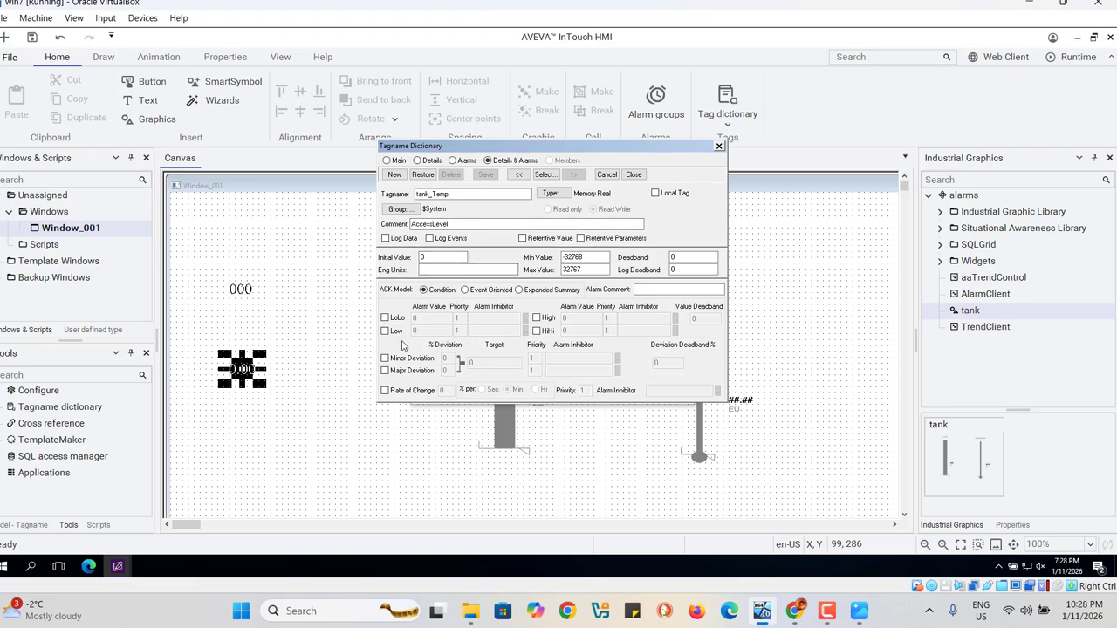
pyautogui.click(385, 319)
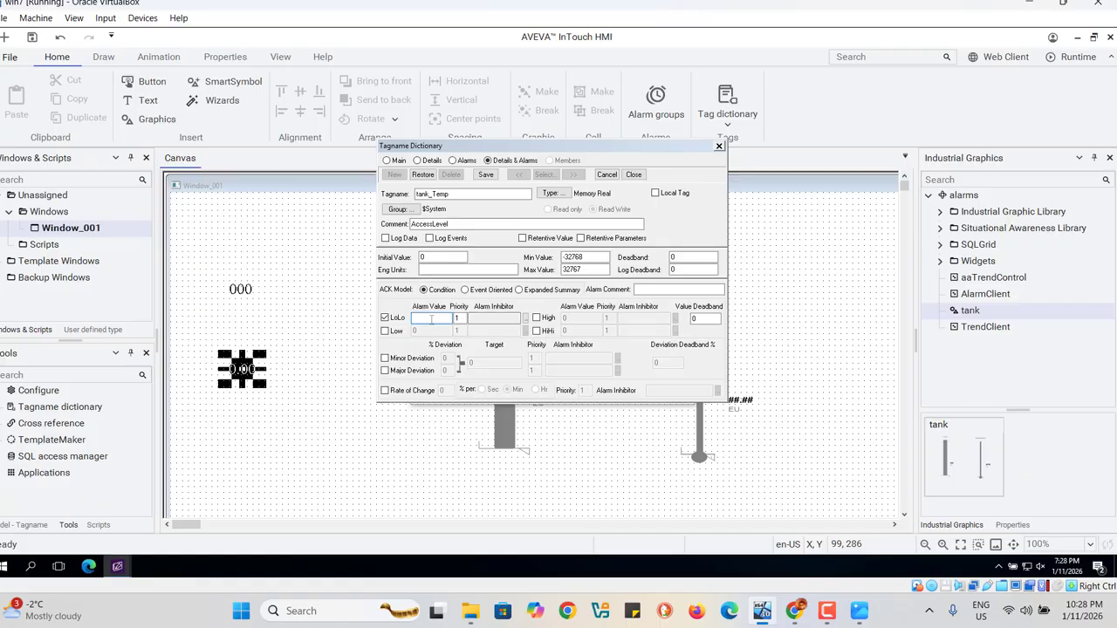
pyautogui.click(536, 318)
pyautogui.click(582, 320)
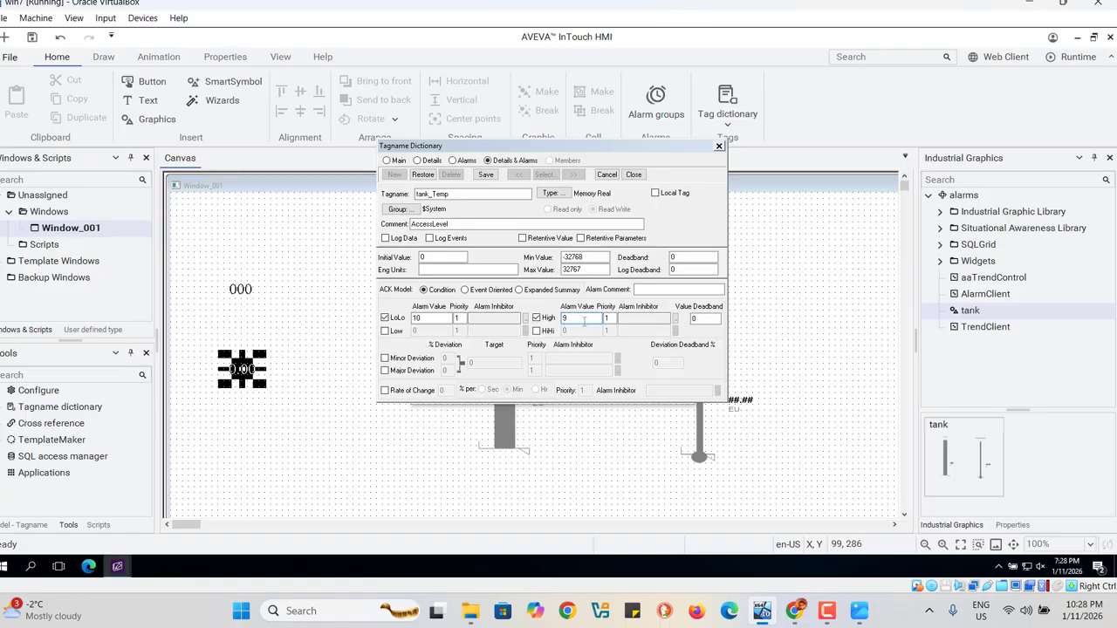
pyautogui.click(486, 174)
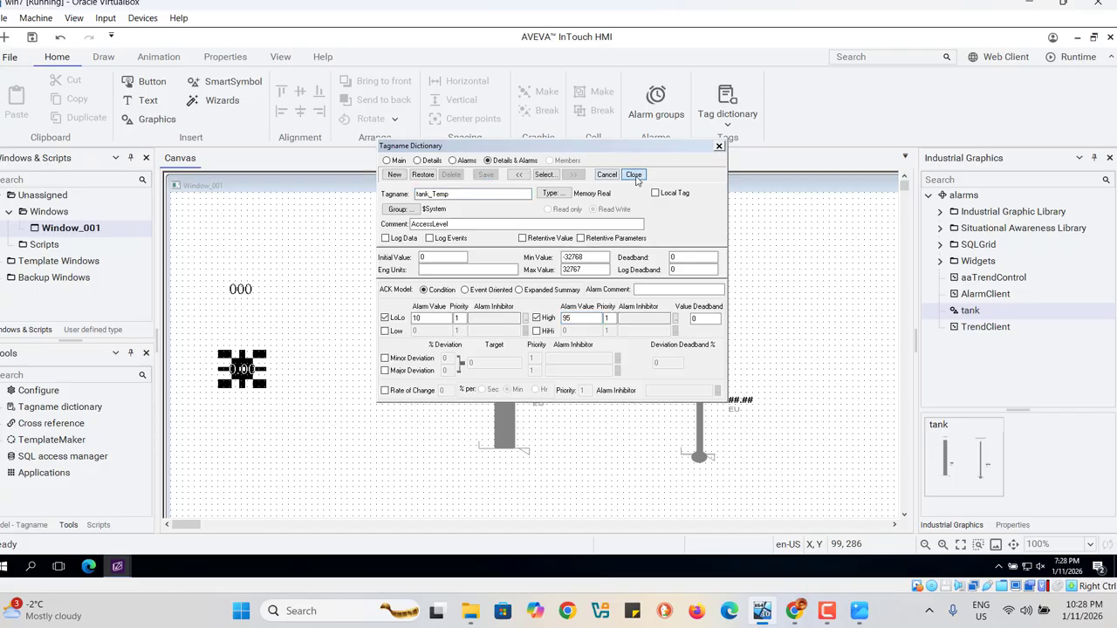
pyautogui.click(634, 176)
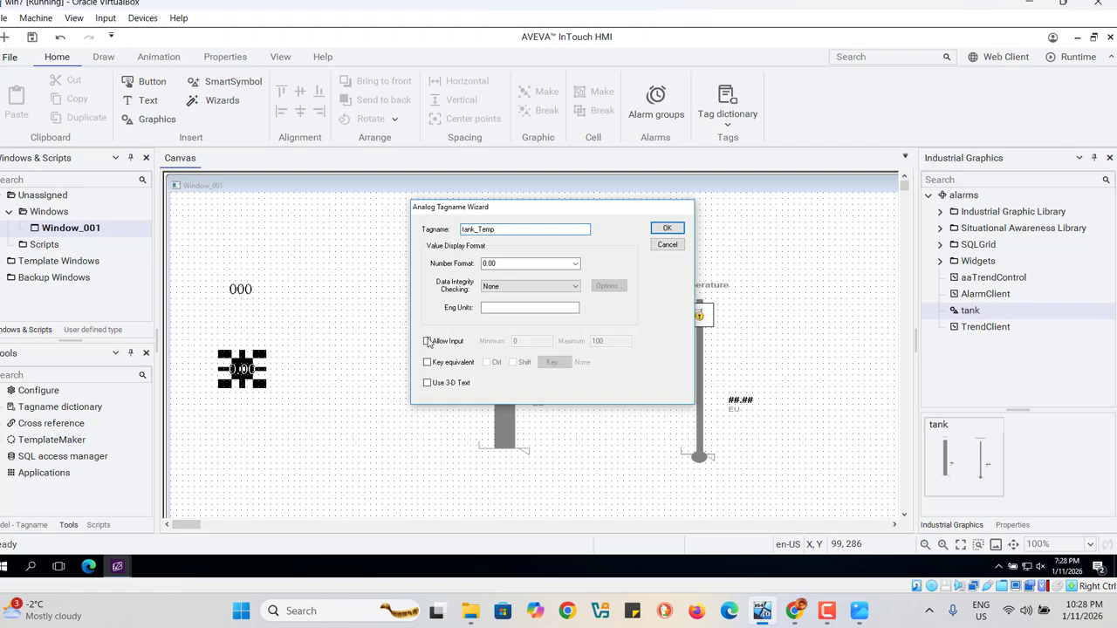
# Step: Allow input on the tank_Temp display with a minimum of 0 and a maximum of 100
pyautogui.click(428, 341)
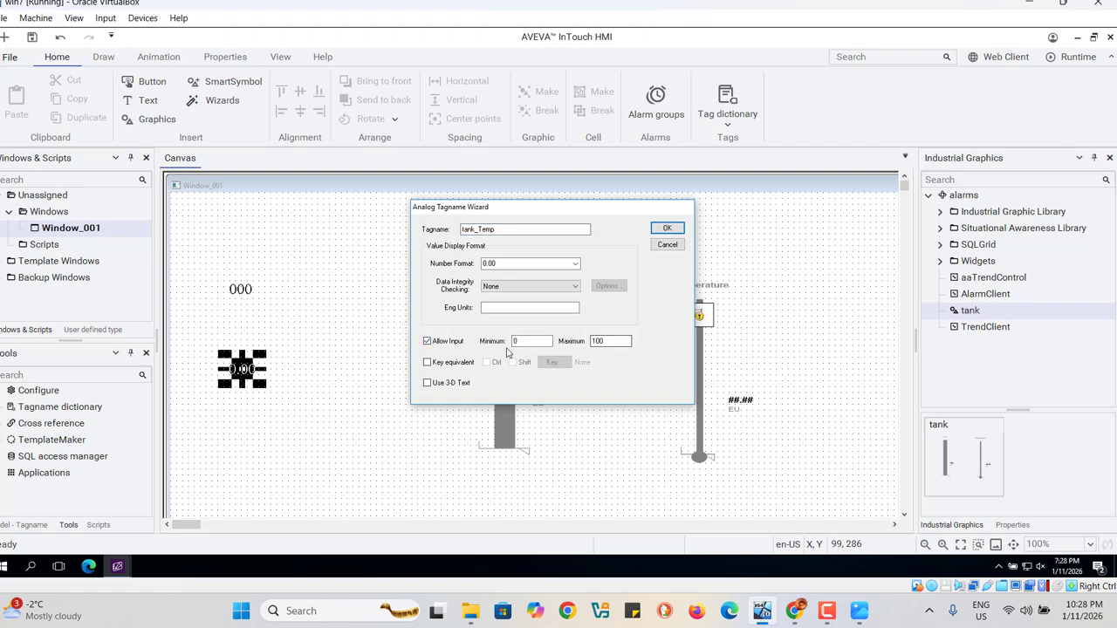
pyautogui.click(669, 230)
pyautogui.click(669, 229)
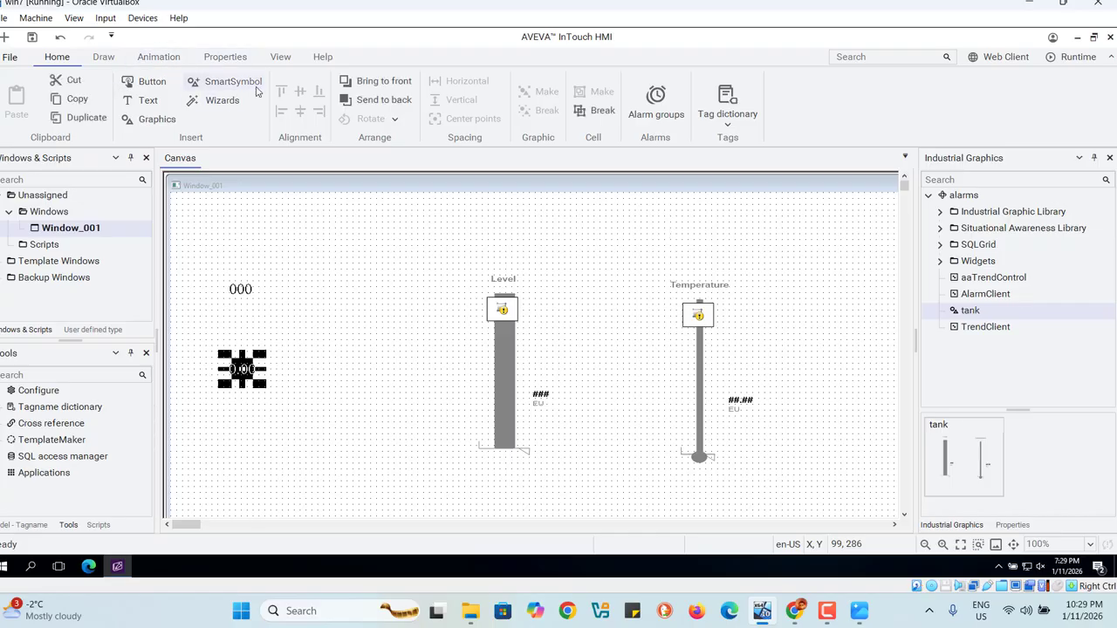
# Step: Save Window_001 and test the Level meter in runtime with a tank level of 400
pyautogui.click(31, 36)
pyautogui.click(1074, 66)
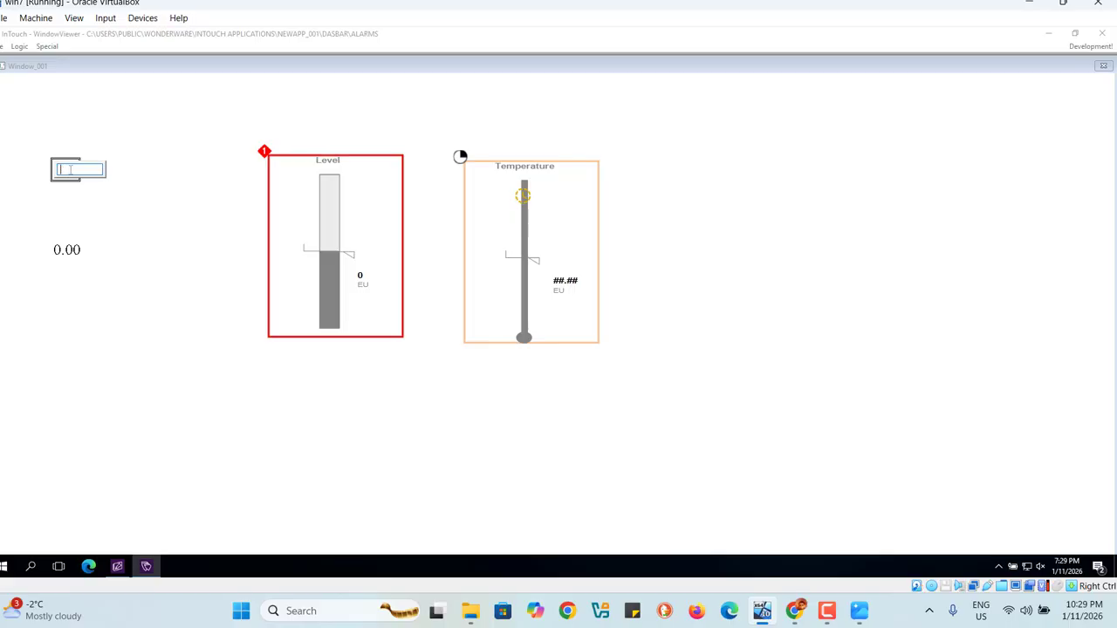
pyautogui.write('400')
pyautogui.press('Return')
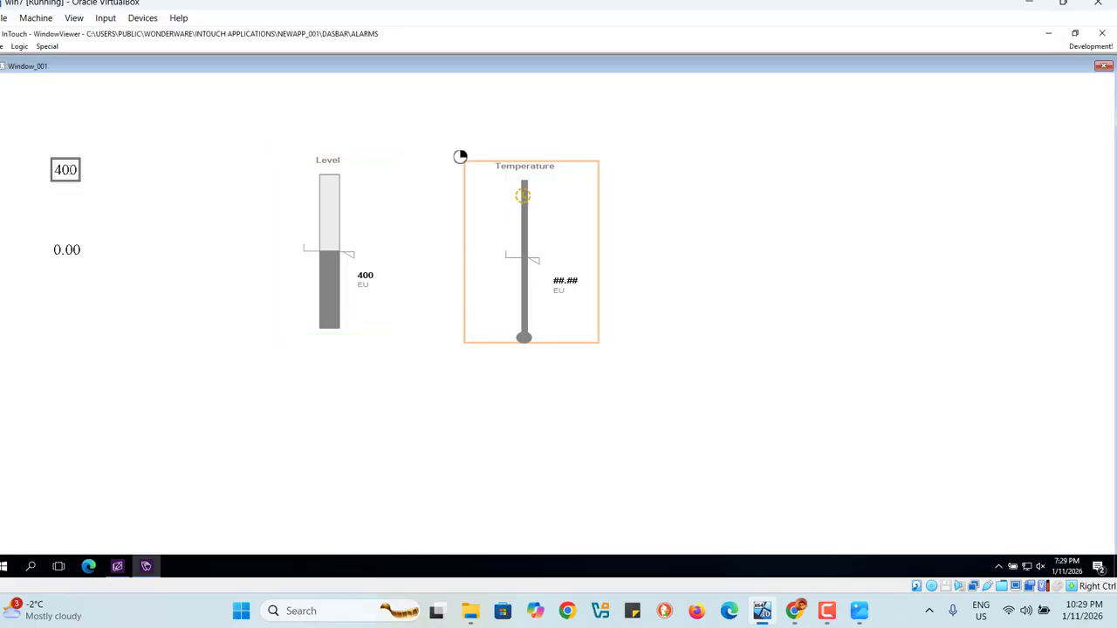
pyautogui.click(65, 178)
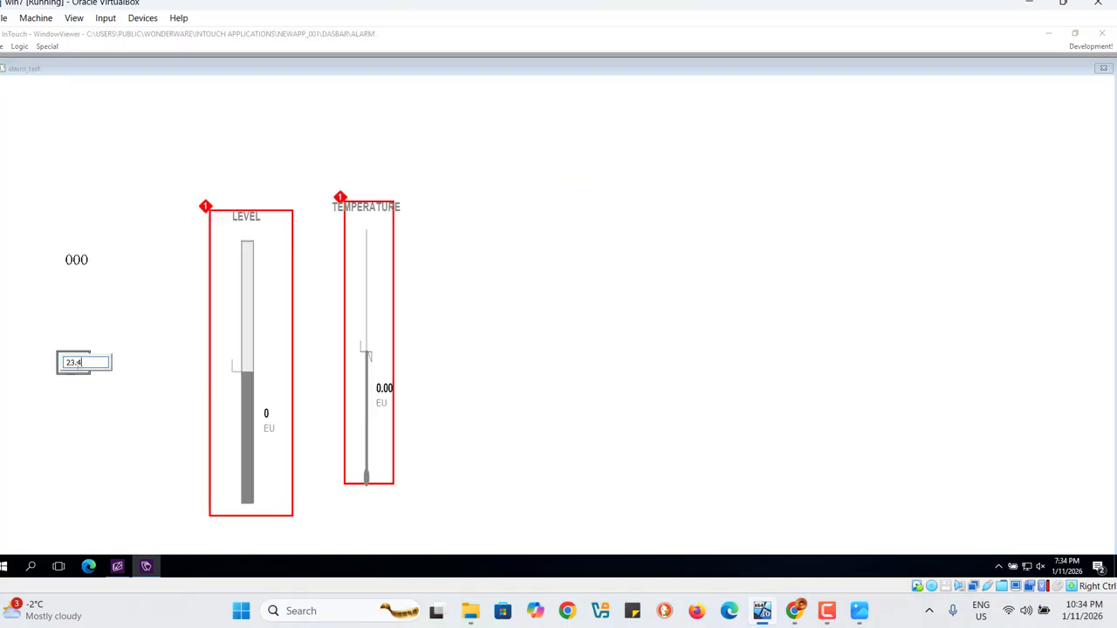
# Step: Test the Temperature meter in the alarm_test runtime window with input values of 23.45 and 50.5
pyautogui.write('5')
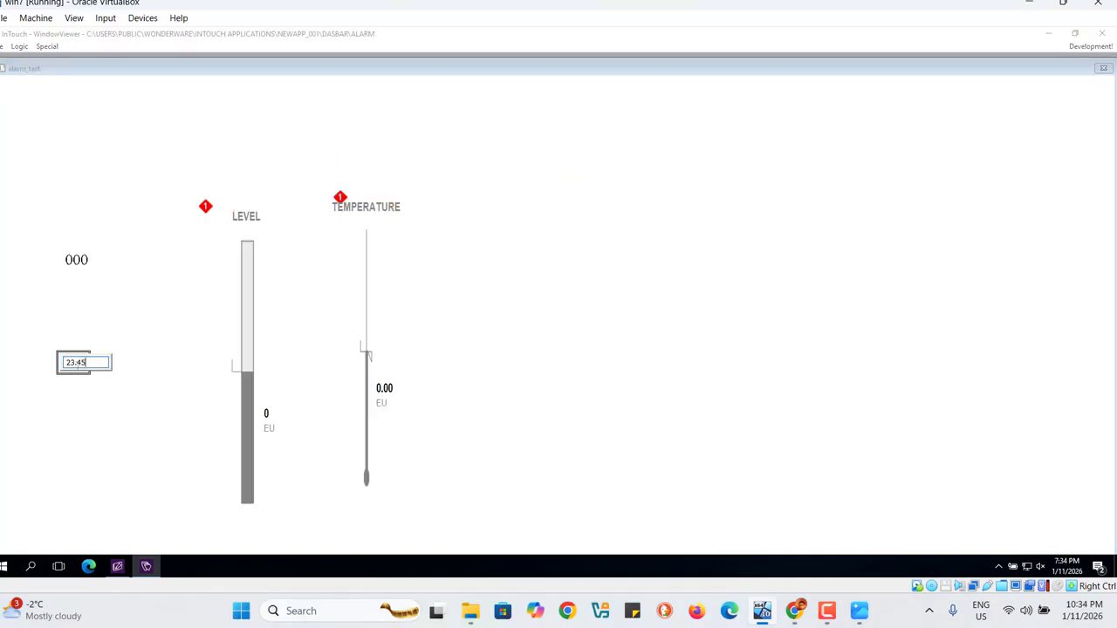
pyautogui.press('Return')
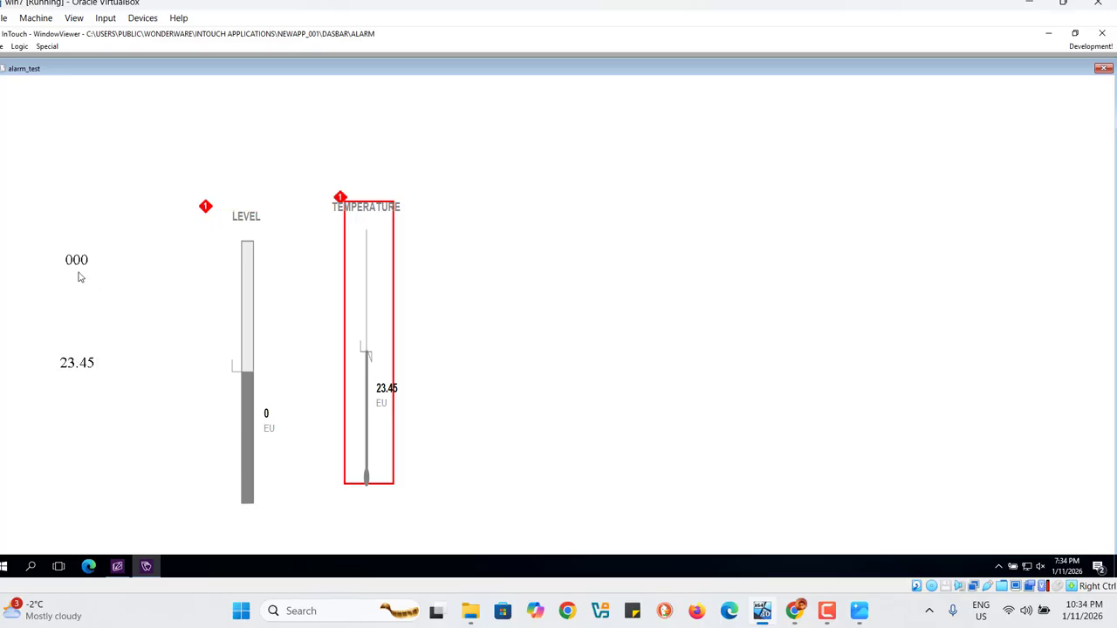
pyautogui.click(81, 373)
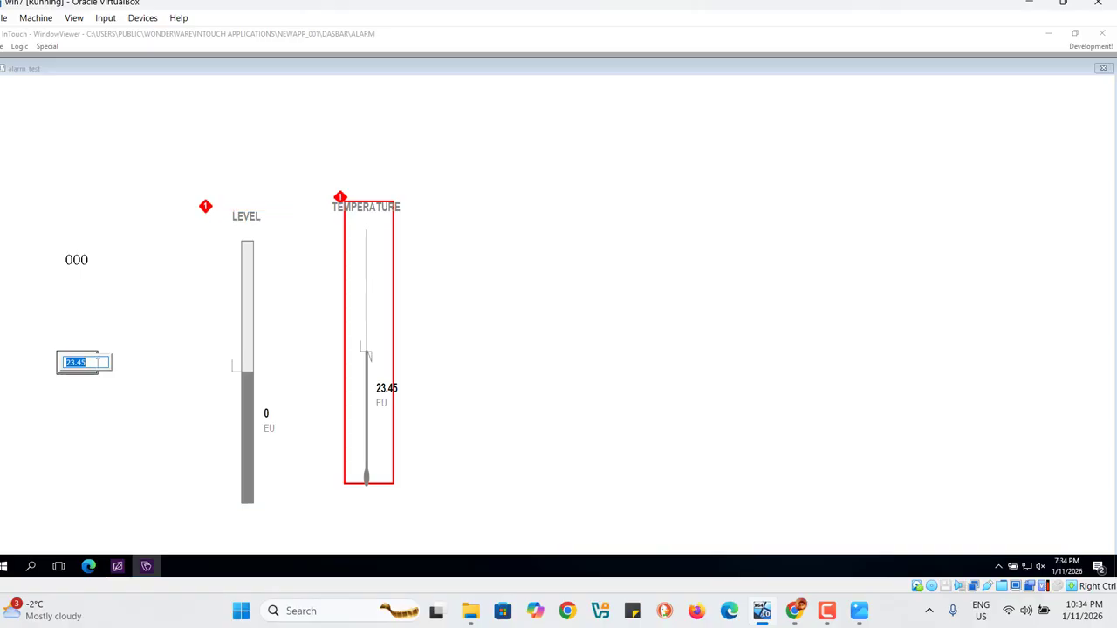
pyautogui.press('BackSpace')
pyautogui.write('50.5')
pyautogui.press('Return')
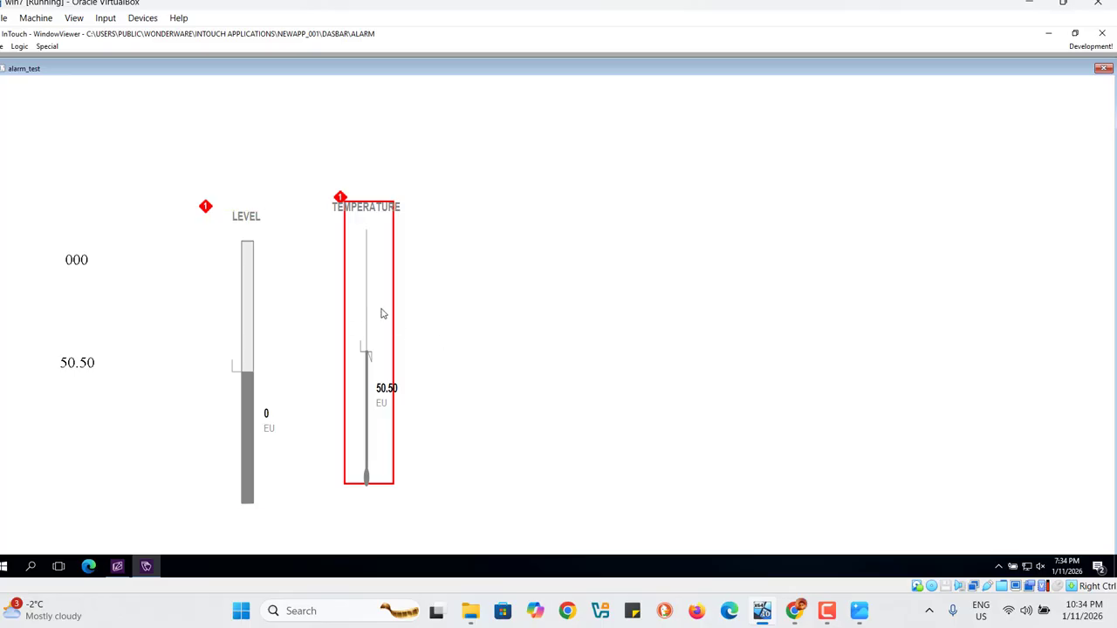
# Step: Set the tank level to 300 in the alarm_test runtime window
pyautogui.click(69, 266)
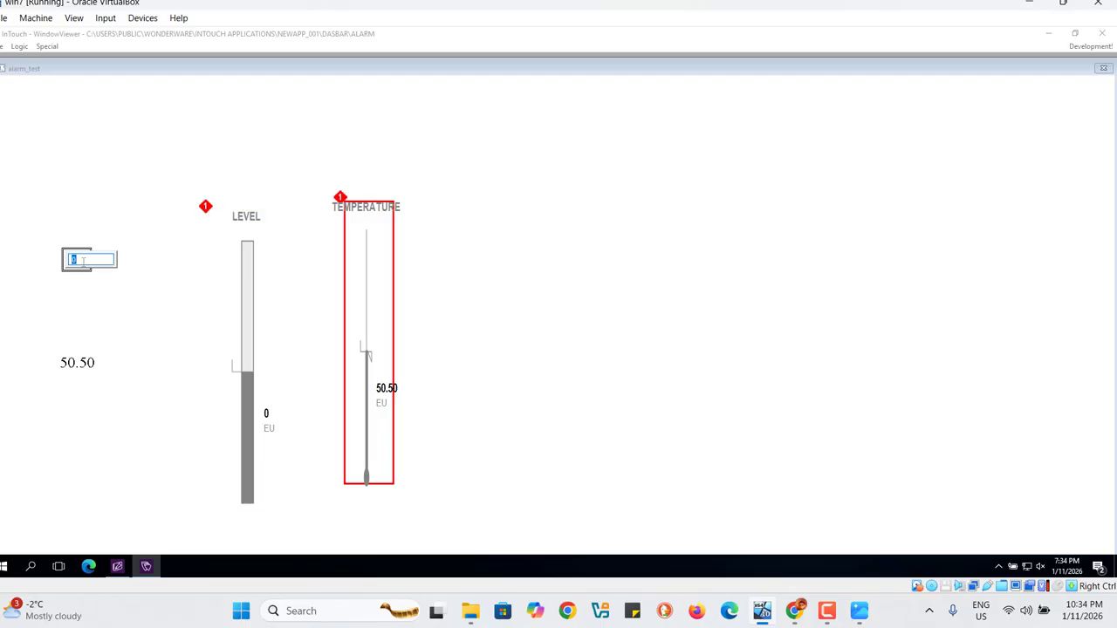
pyautogui.write('12')
pyautogui.press('BackSpace')
pyautogui.write('300')
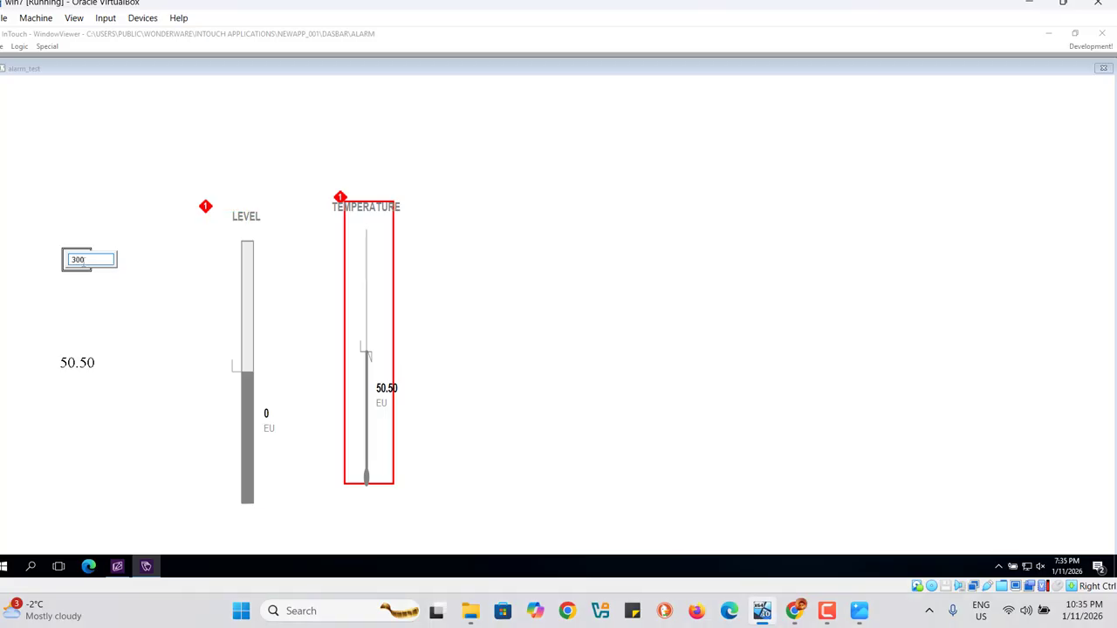
pyautogui.press('Return')
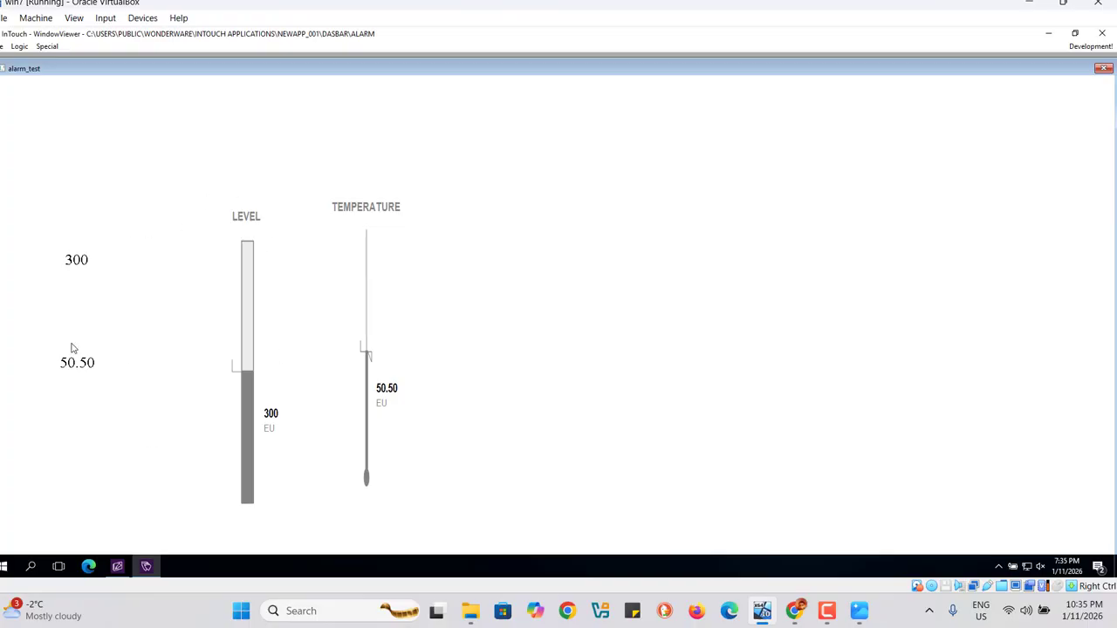
# Step: Open the tank level value for editing in the alarm_test runtime window
pyautogui.click(88, 260)
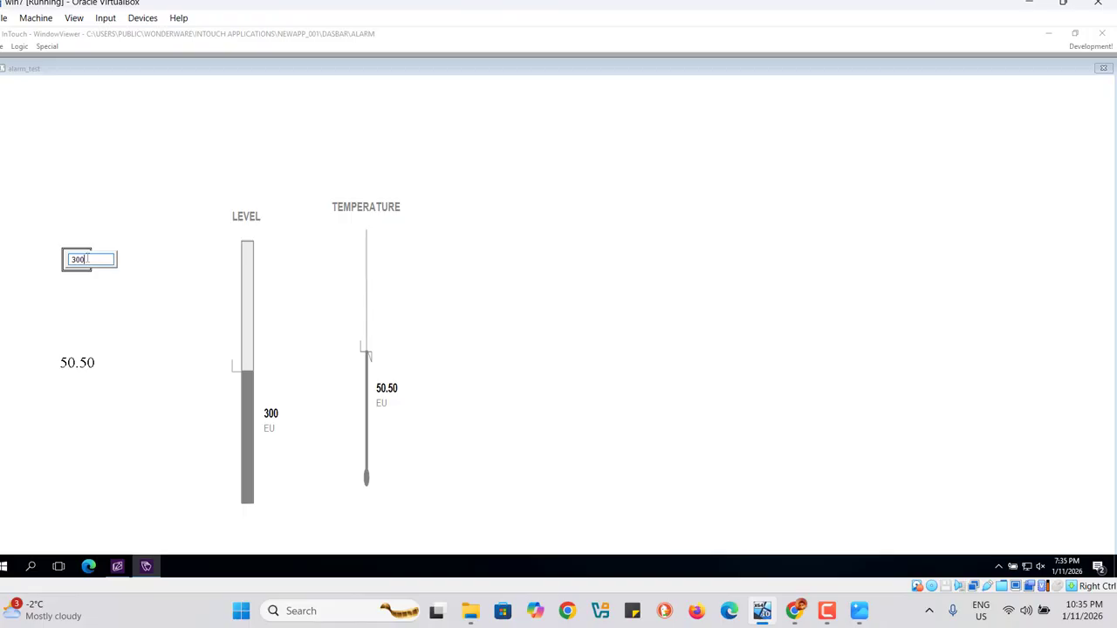